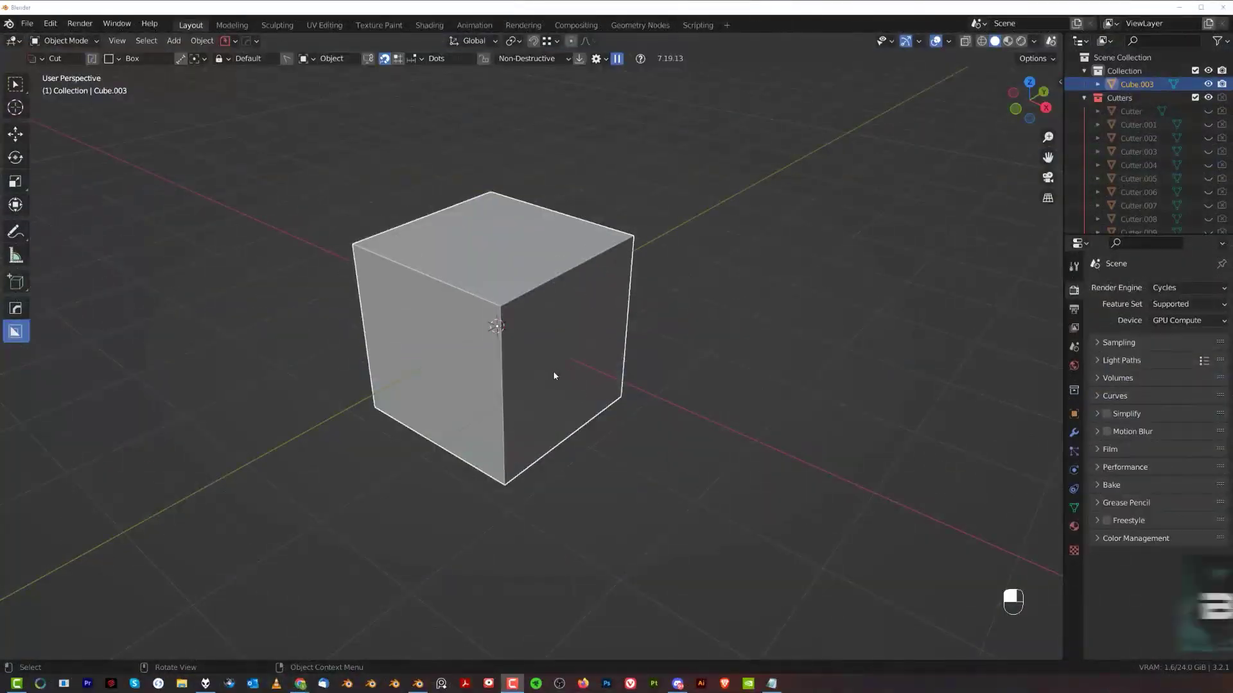
Cut a box measuring about 1.009 by 1.202 through the cube from its top face, opening its right front side.
scroll(556, 271, "up", 2)
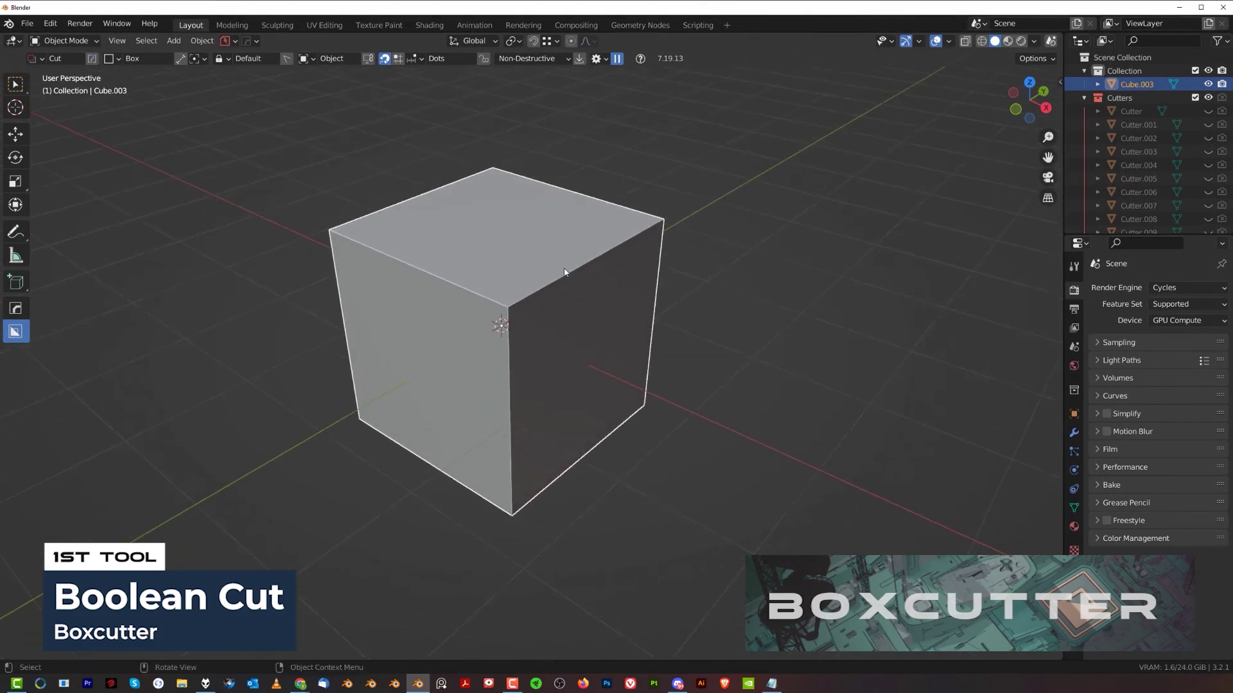
scroll(564, 272, "up", 1)
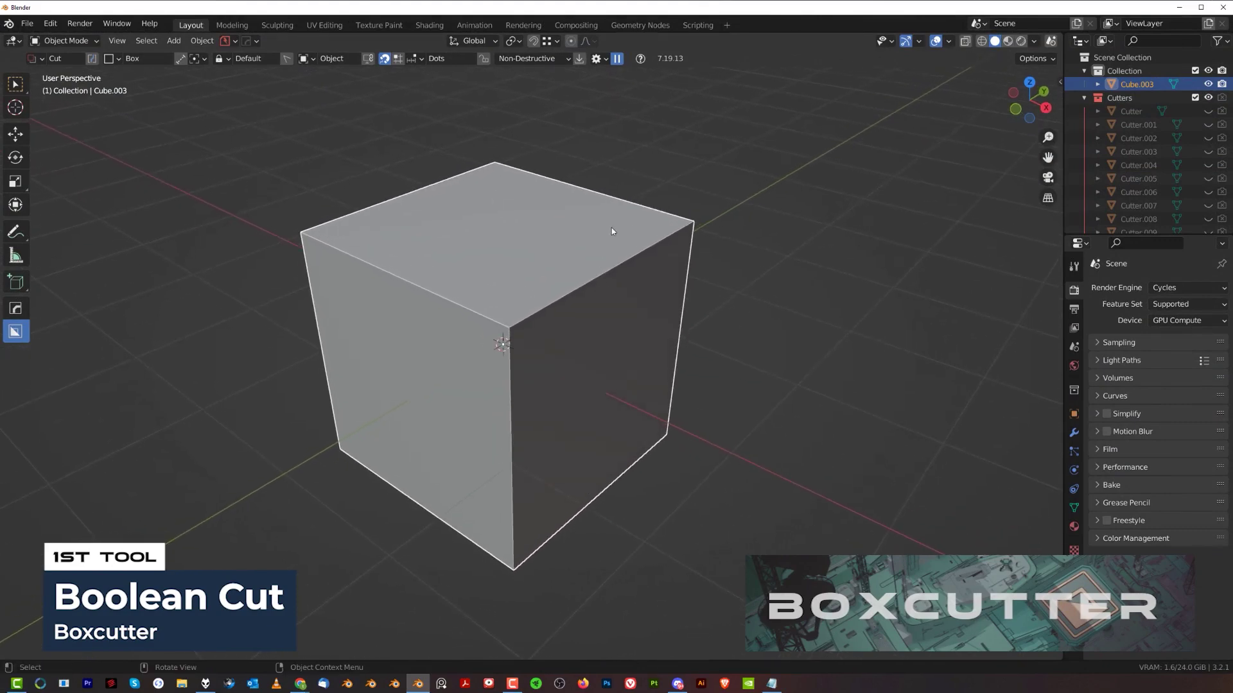
left_click_drag(612, 231, 625, 281)
left_click_drag(626, 357, 633, 336)
left_click(635, 335)
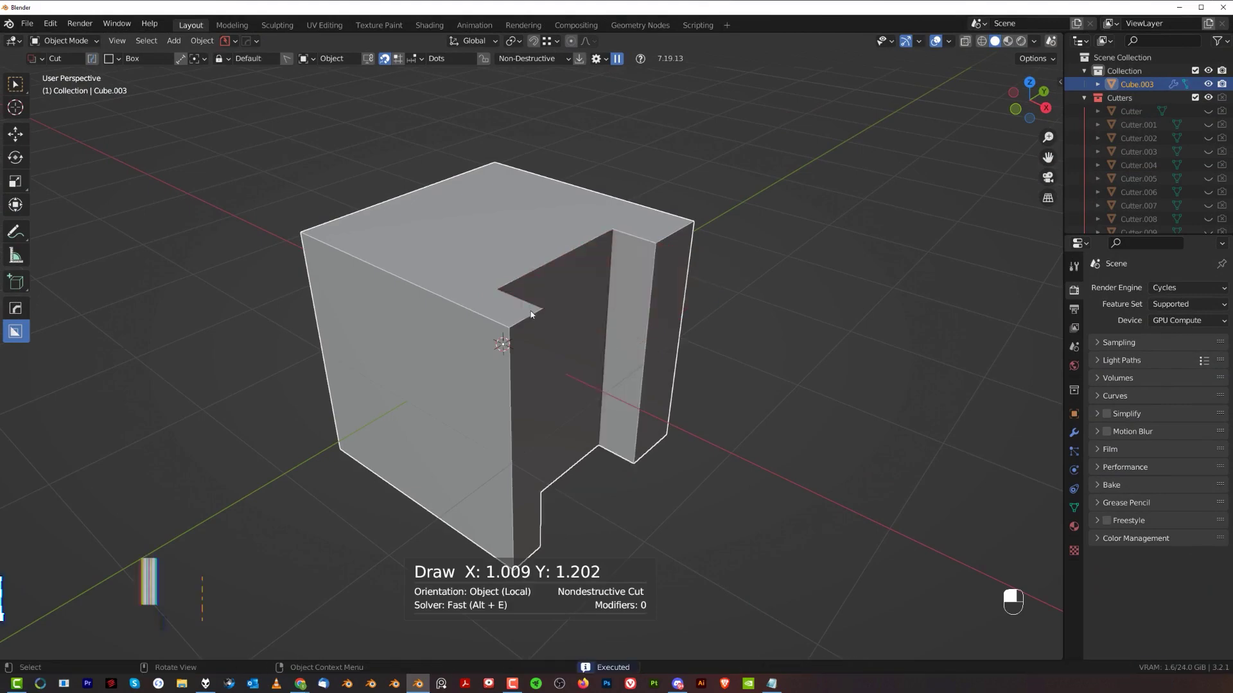
middle_click_drag(531, 314, 623, 306)
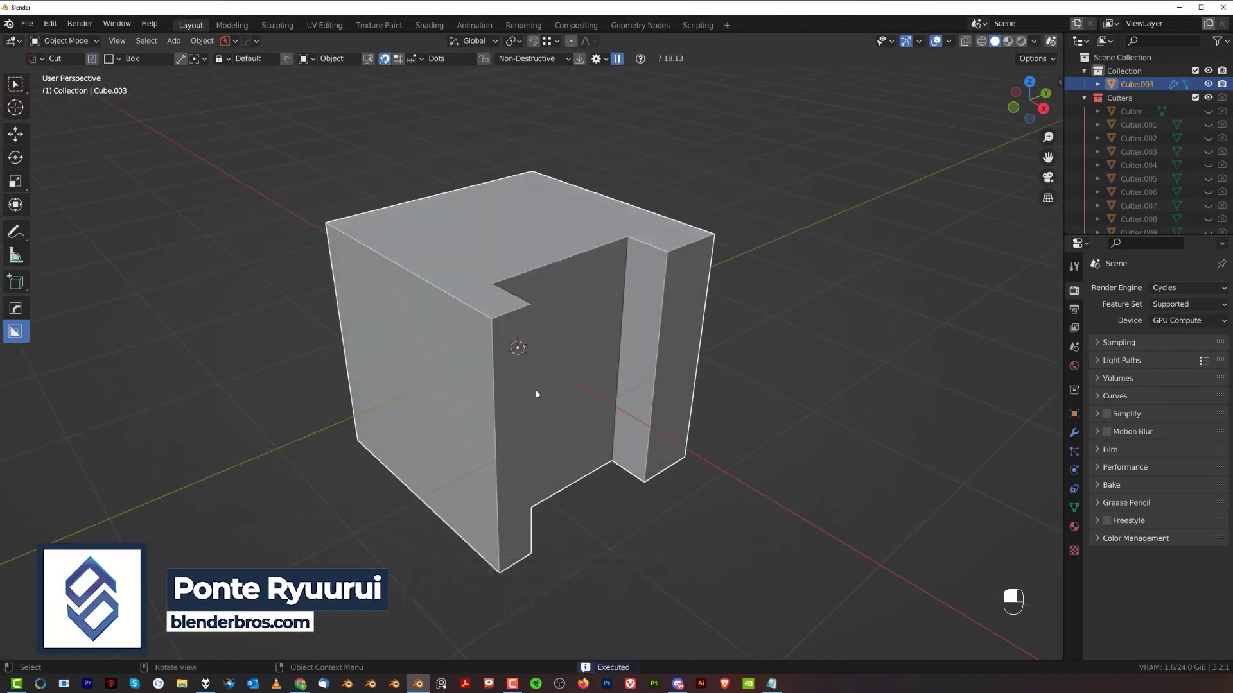
middle_click_drag(536, 393, 590, 334)
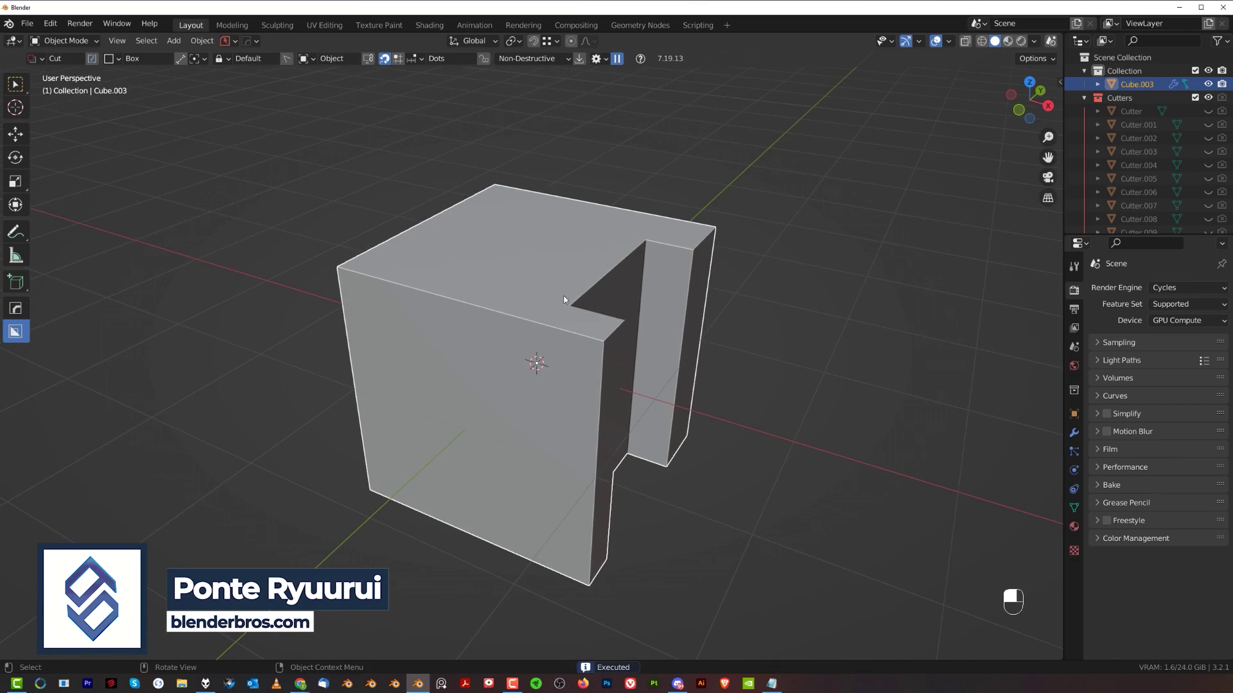
Keep Quick Execute enabled and cut a box about 0.751 by 1.409 from the cube's top face through its left front side.
left_click(285, 61, "shift")
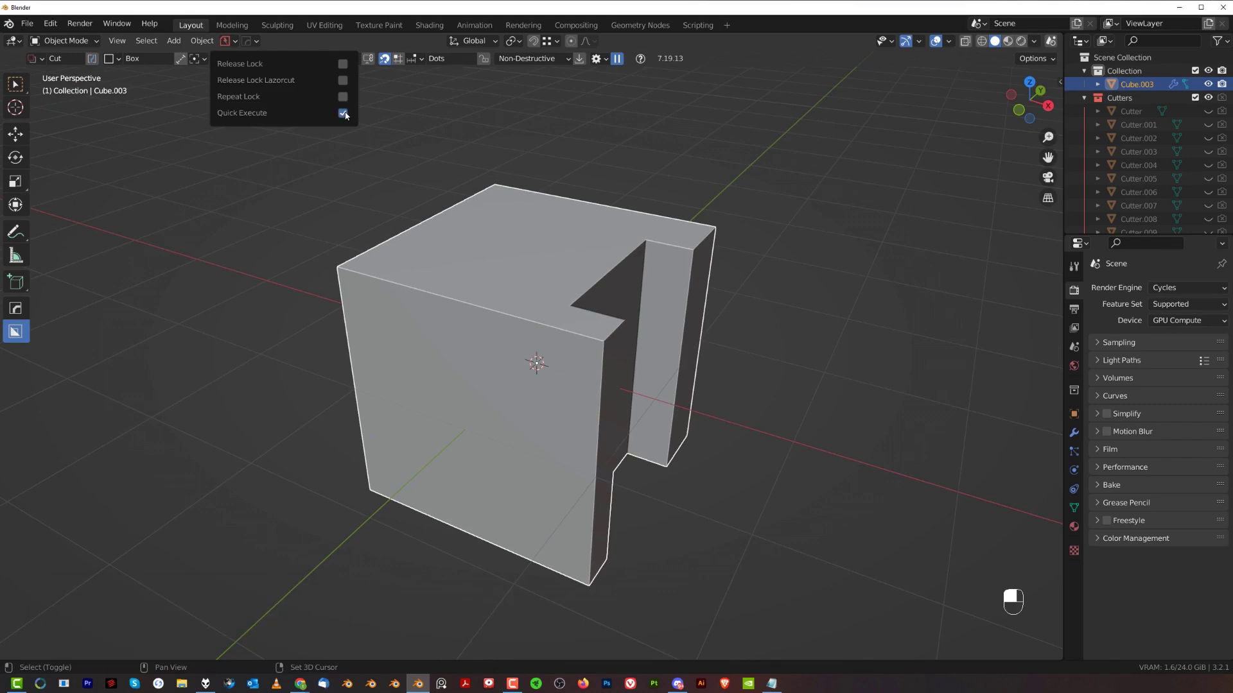
scroll(560, 319, "down", 3)
middle_click_drag(560, 320, 554, 307)
scroll(549, 299, "up", 2)
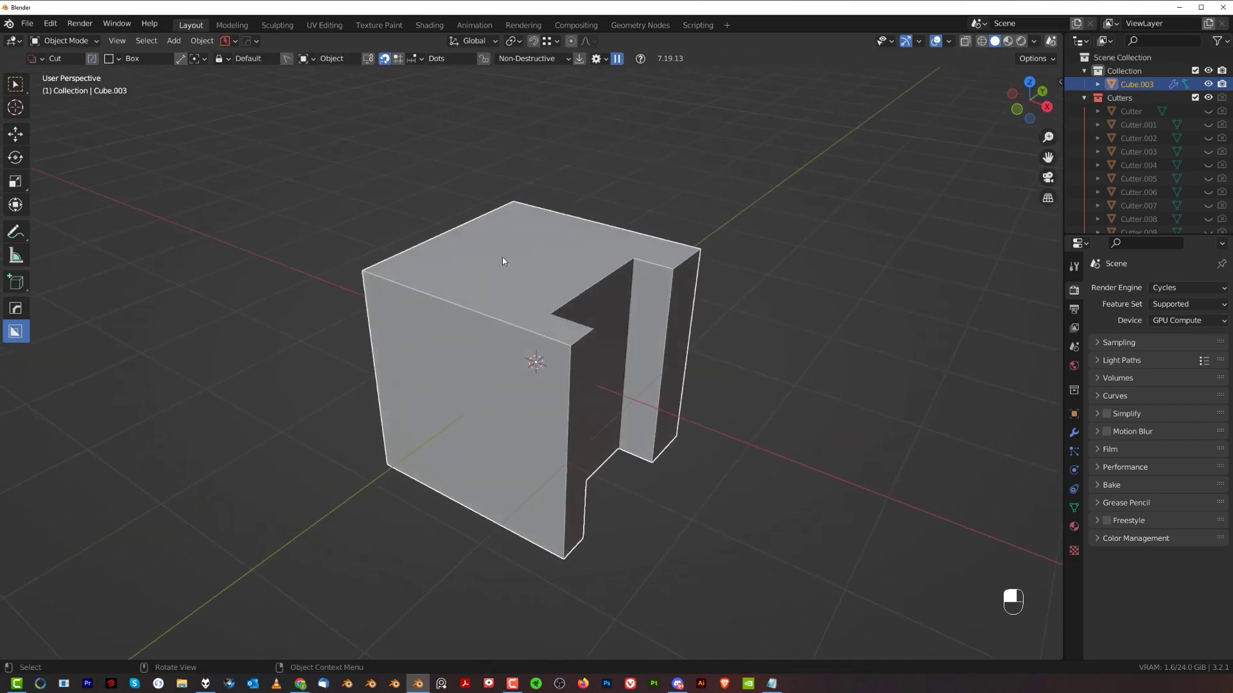
mouse_move(502, 257)
left_mouse_down()
mouse_move(486, 360)
mouse_move(452, 346)
left_mouse_up()
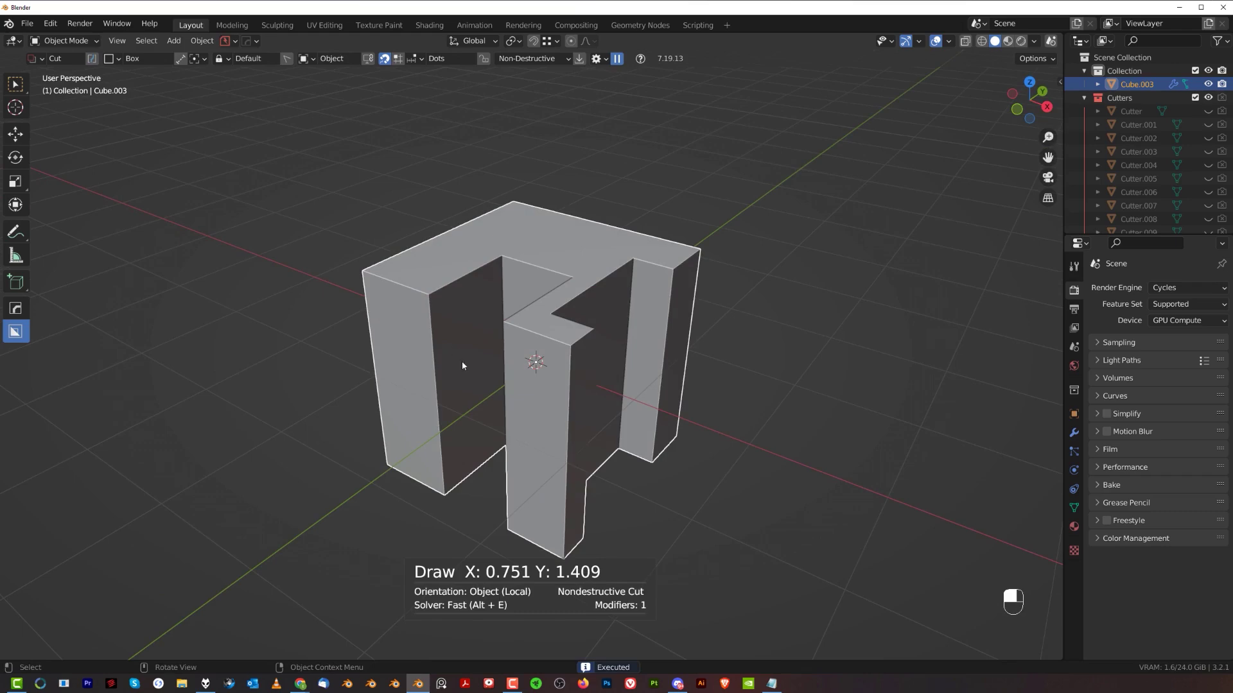
Cut a series of further overlapping boxes of varied sizes through the faces of the cube.
mouse_move(462, 366)
middle_mouse_down()
mouse_move(523, 330)
mouse_move(498, 353)
mouse_move(473, 276)
middle_mouse_up()
left_click_drag(506, 307, 533, 358)
left_click_drag(556, 307, 564, 364)
mouse_move(563, 376)
left_mouse_down()
mouse_move(563, 333)
mouse_move(490, 269)
mouse_move(424, 287)
left_mouse_up()
mouse_move(400, 270)
left_mouse_down()
mouse_move(478, 254)
mouse_move(474, 263)
left_mouse_up()
left_click_drag(440, 254, 587, 283)
left_click_drag(690, 338, 687, 307)
left_click_drag(667, 331, 518, 398)
left_click_drag(624, 386, 513, 541)
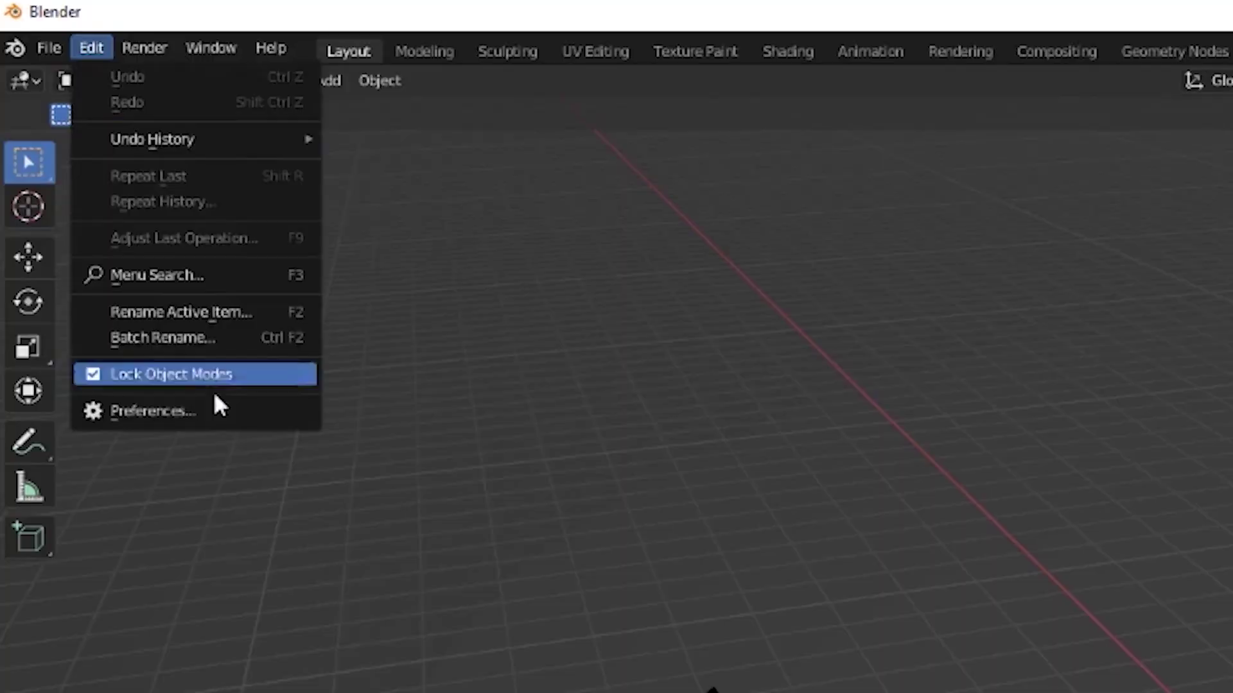
left_click(206, 409)
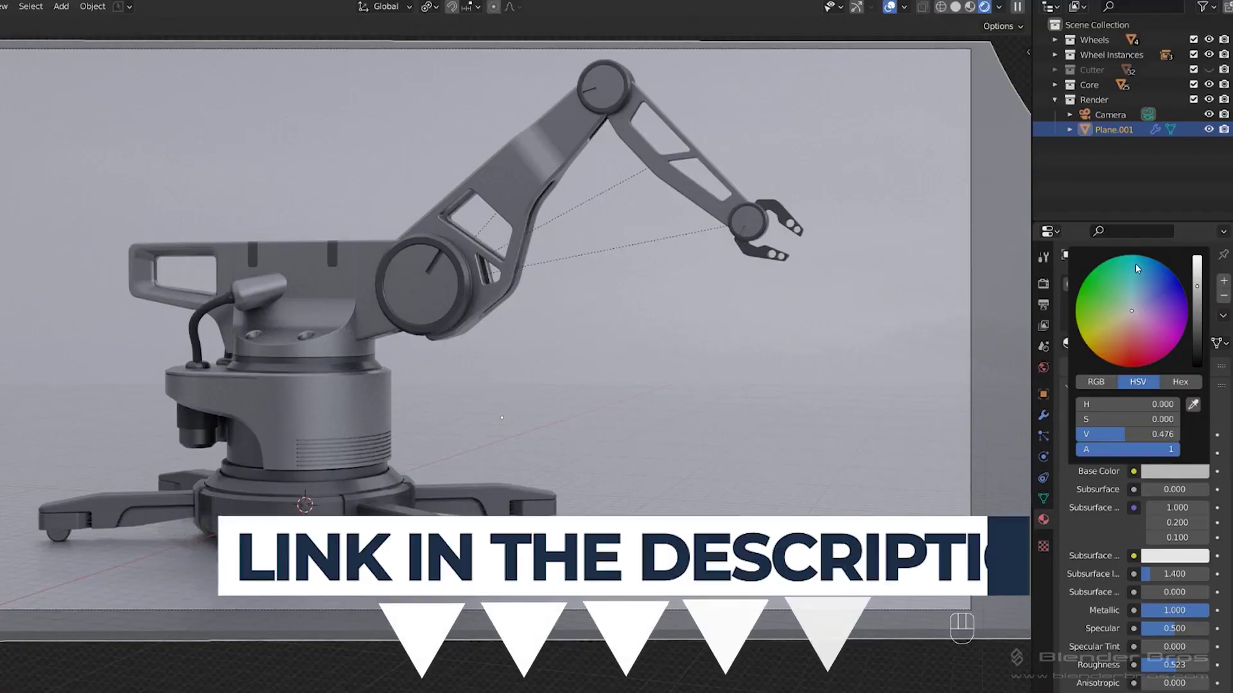
left_click(1136, 265)
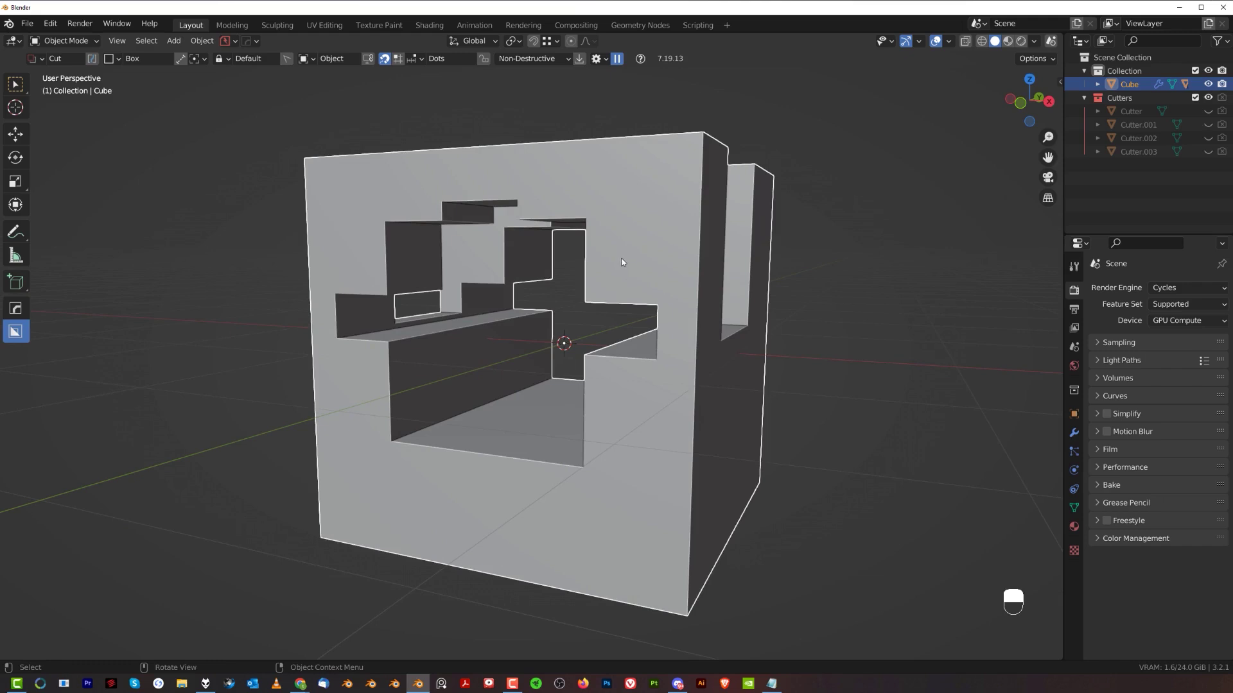
Apply the cube's modifiers with the HardOps Smart Apply operation and undo it.
key("q")
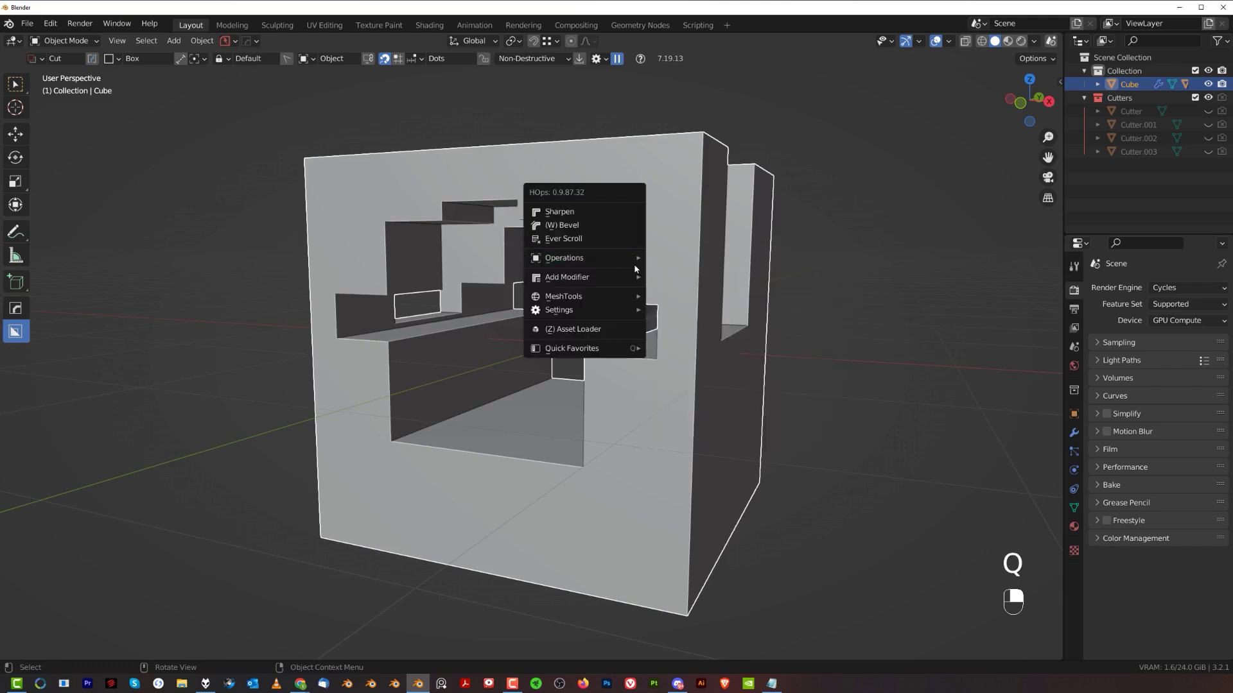
mouse_move(581, 277)
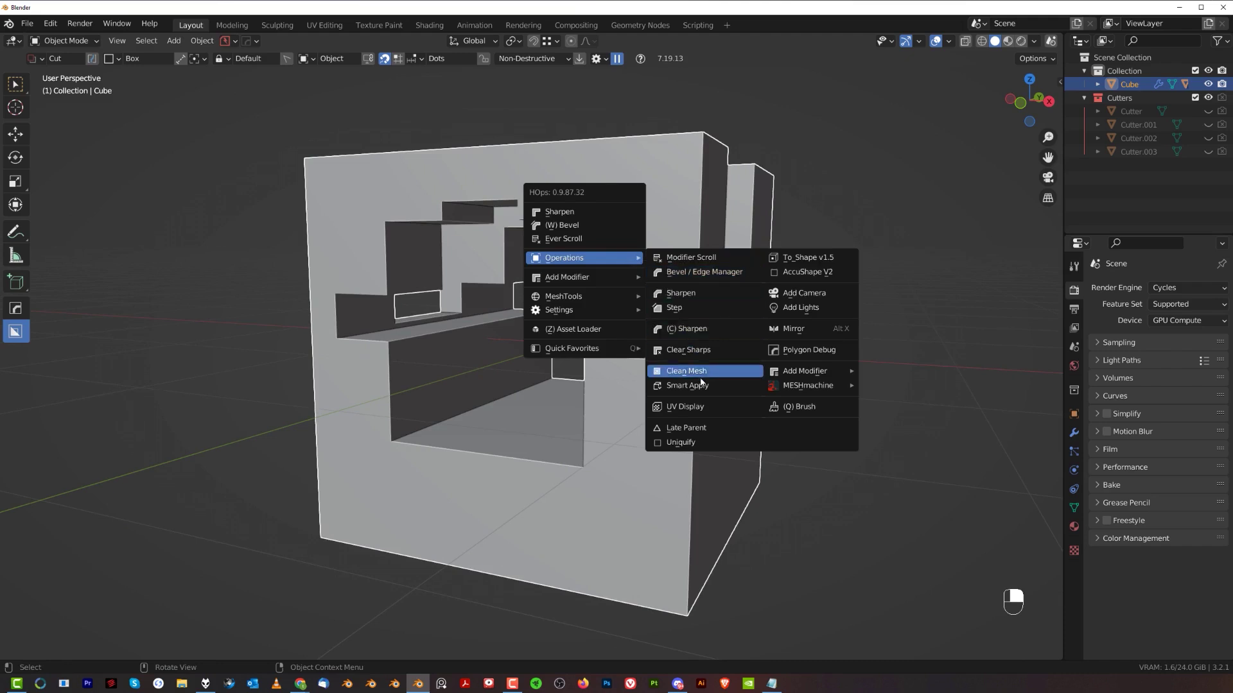
left_click(703, 386)
key("ctrl+z")
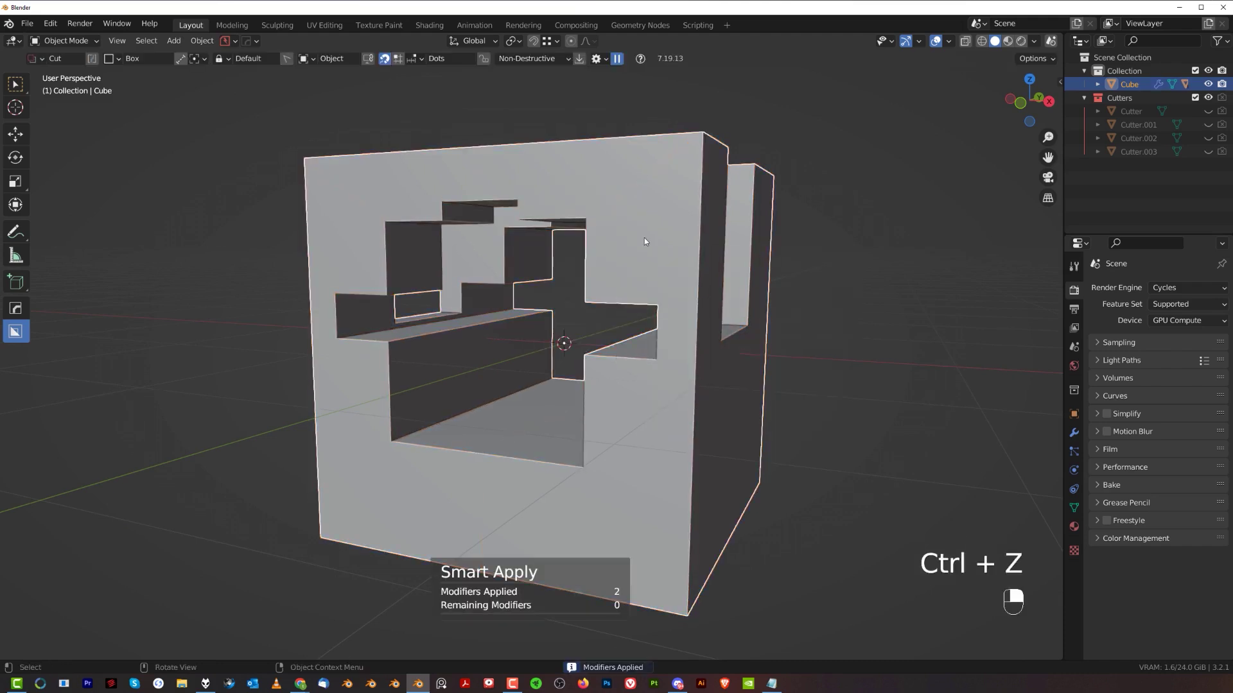
Apply the cube's boolean modifiers through the alternate Ever Scroll function and edit the mesh in face mode.
key("q")
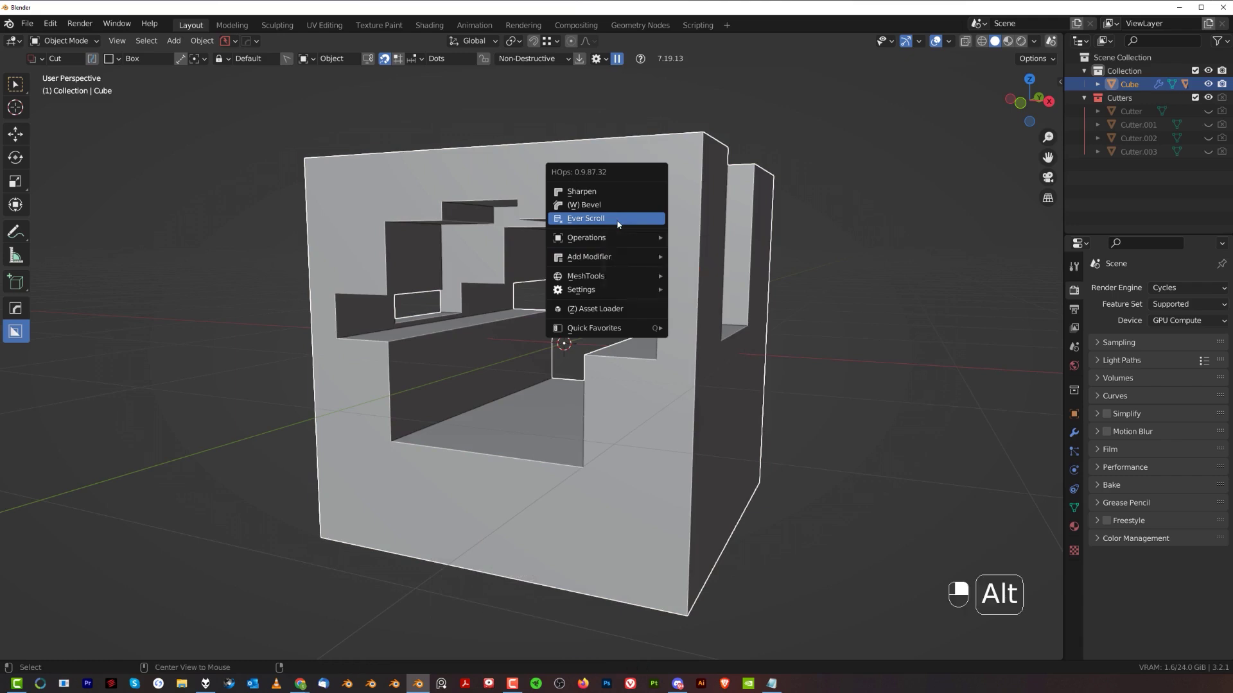
left_click(618, 219, "alt")
middle_click_drag(611, 267, 663, 320)
key("Tab")
left_click(908, 288)
middle_click_drag(699, 277, 667, 279)
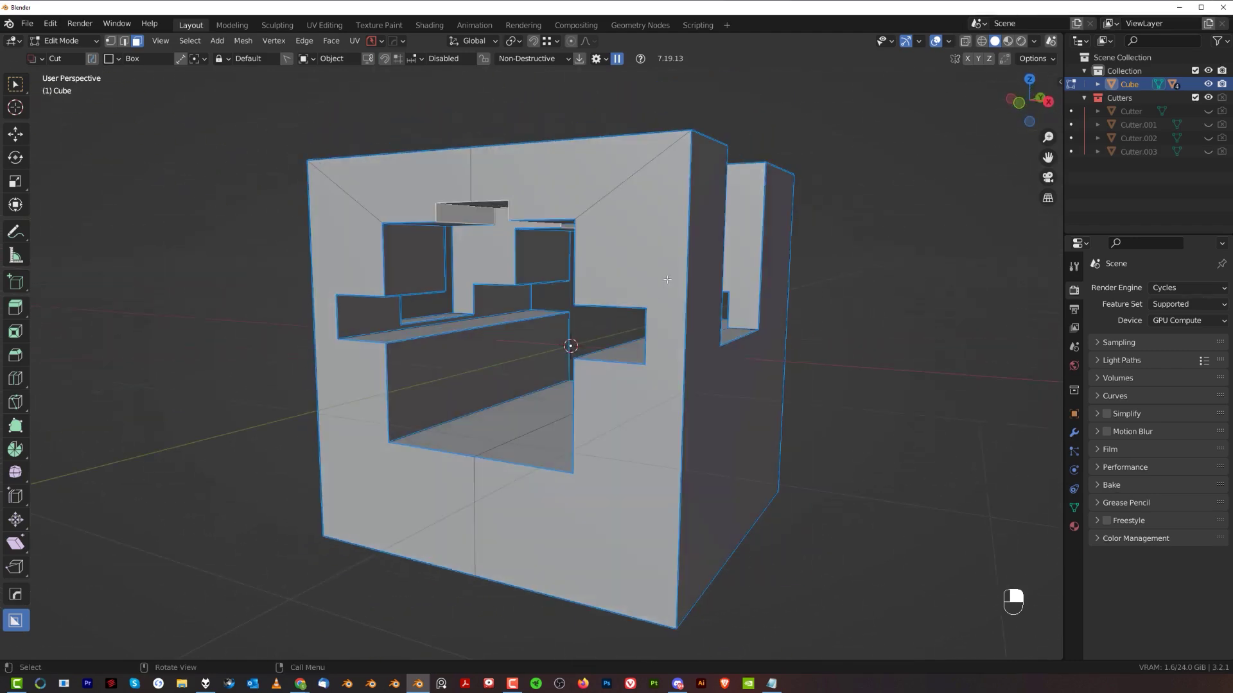
Symmetrize the mesh with MESHmachine using the Negative Z direction, and undo the result.
scroll(559, 356, "down", 2)
middle_click_drag(581, 373, 559, 291, "shift")
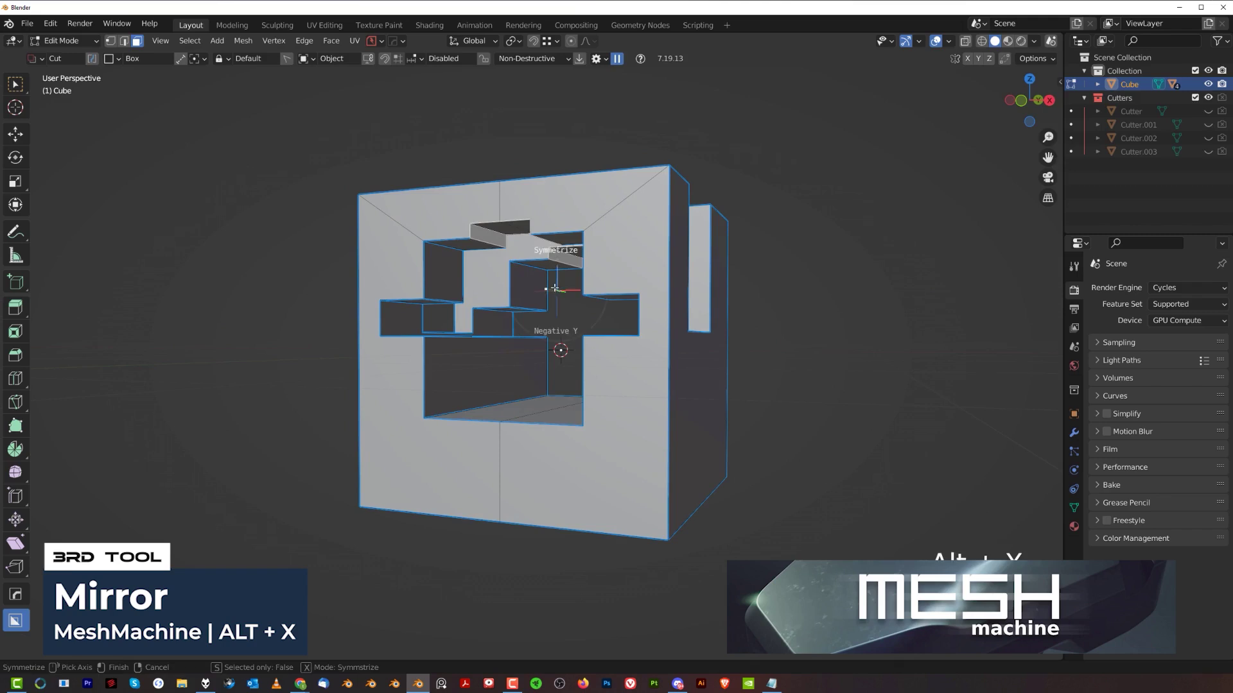
right_click(555, 306)
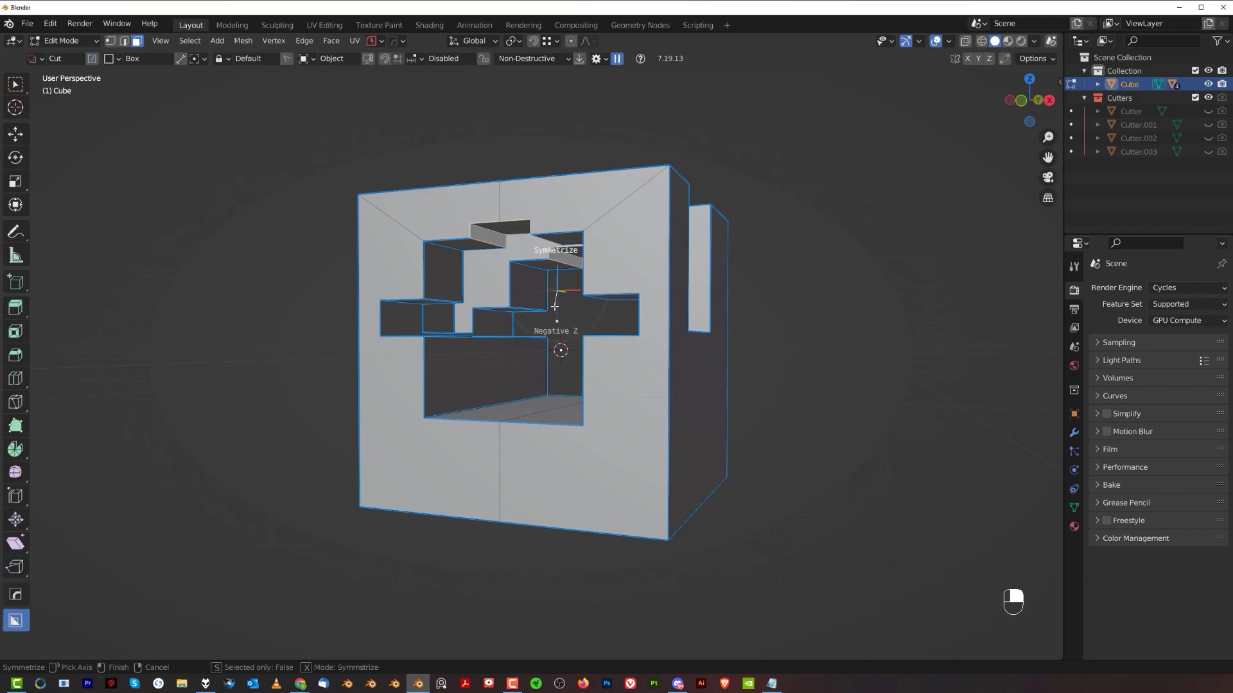
left_click(556, 314)
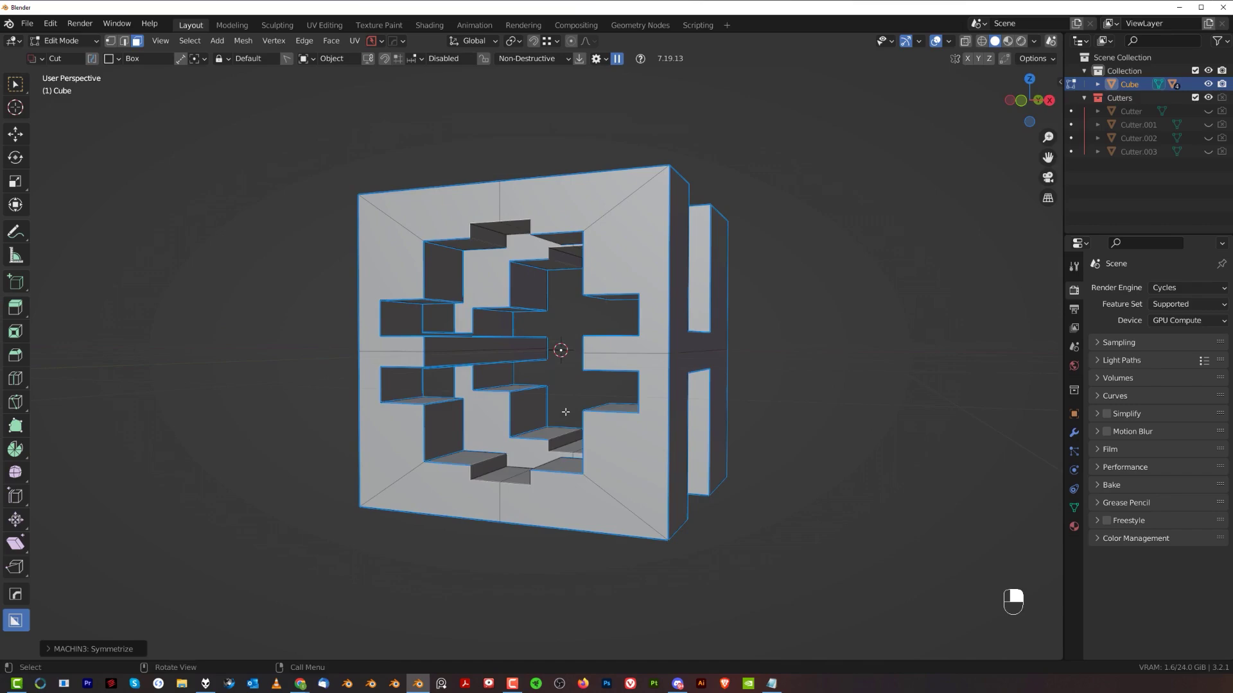
middle_click_drag(533, 417, 579, 299)
key("ctrl+z")
Symmetrize the mesh vertically again and select the leftover edges between the cutout and the outer border in edge mode.
key("alt+x")
key("2")
scroll(565, 337, "up", 2)
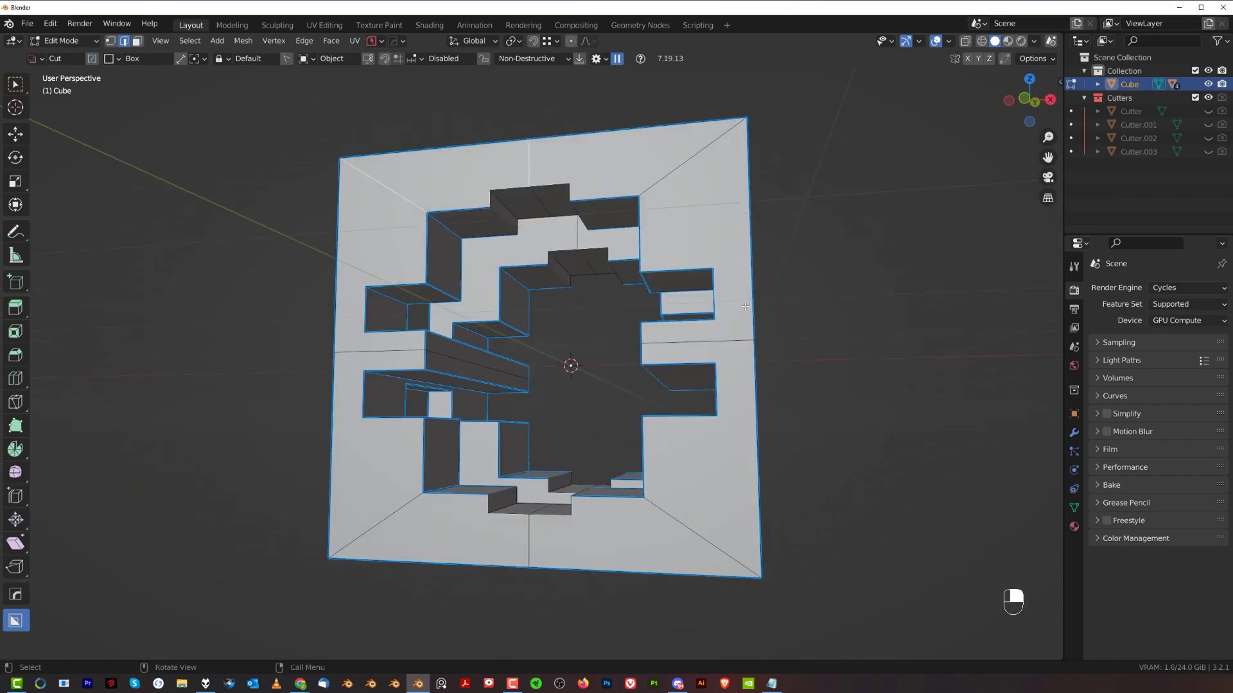
middle_click_drag(475, 188, 660, 188)
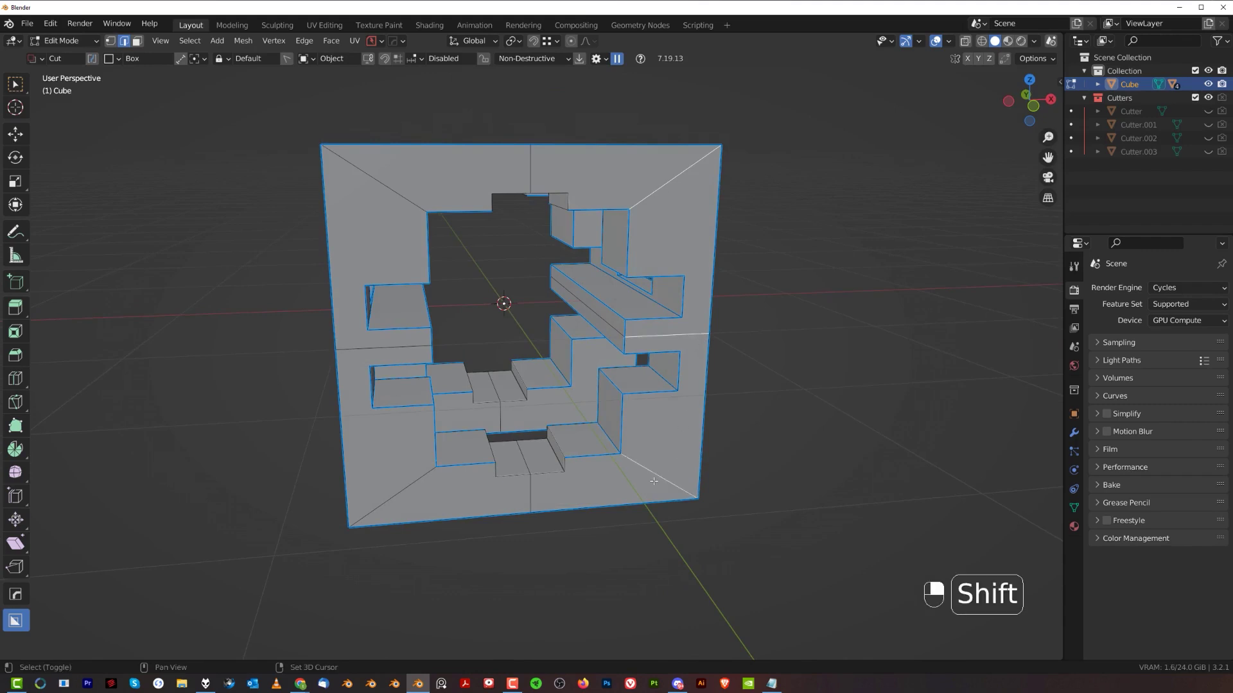
middle_click_drag(556, 429, 495, 403)
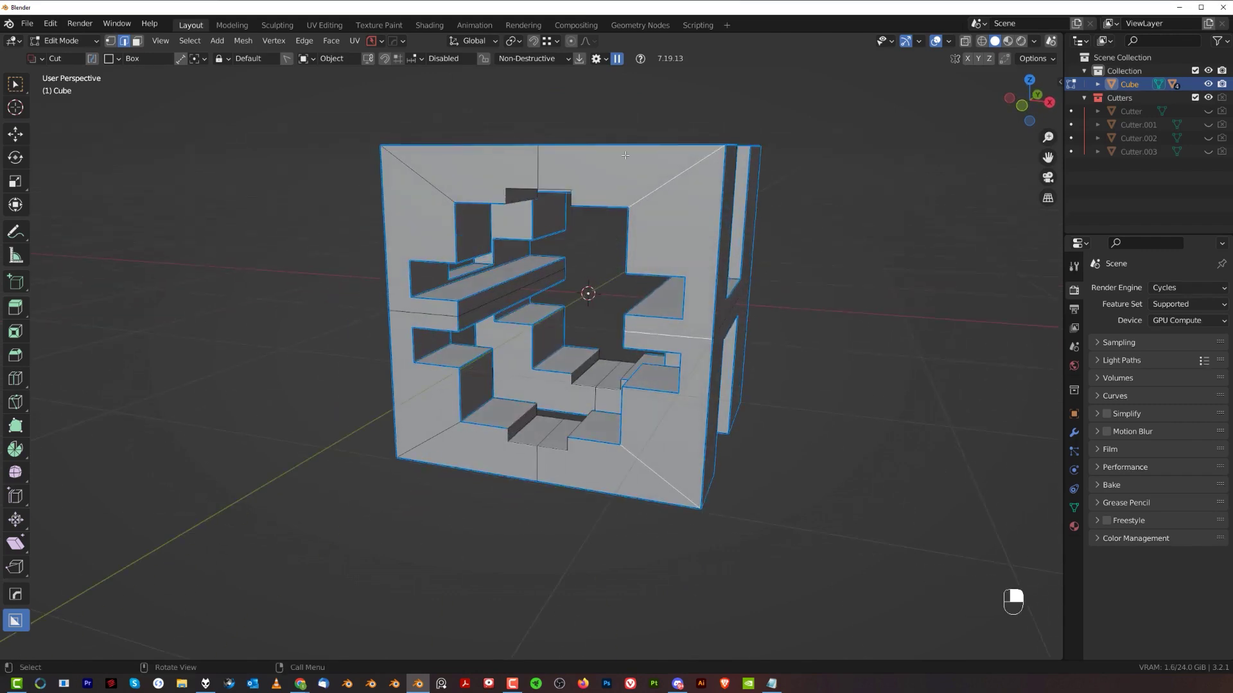
middle_click_drag(626, 156, 630, 175, "shift")
middle_click_drag(581, 363, 561, 316)
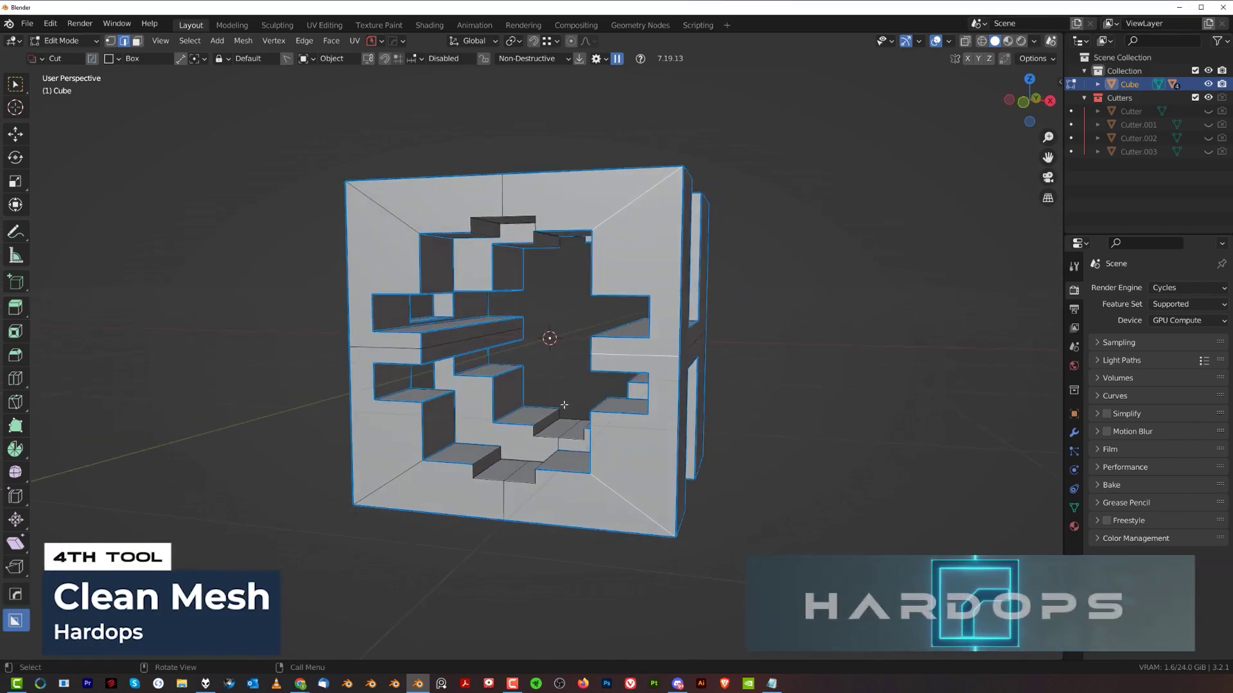
Run the HardOps Clean Mesh operation on the cube in Object Mode and go back to mesh editing.
key("Tab")
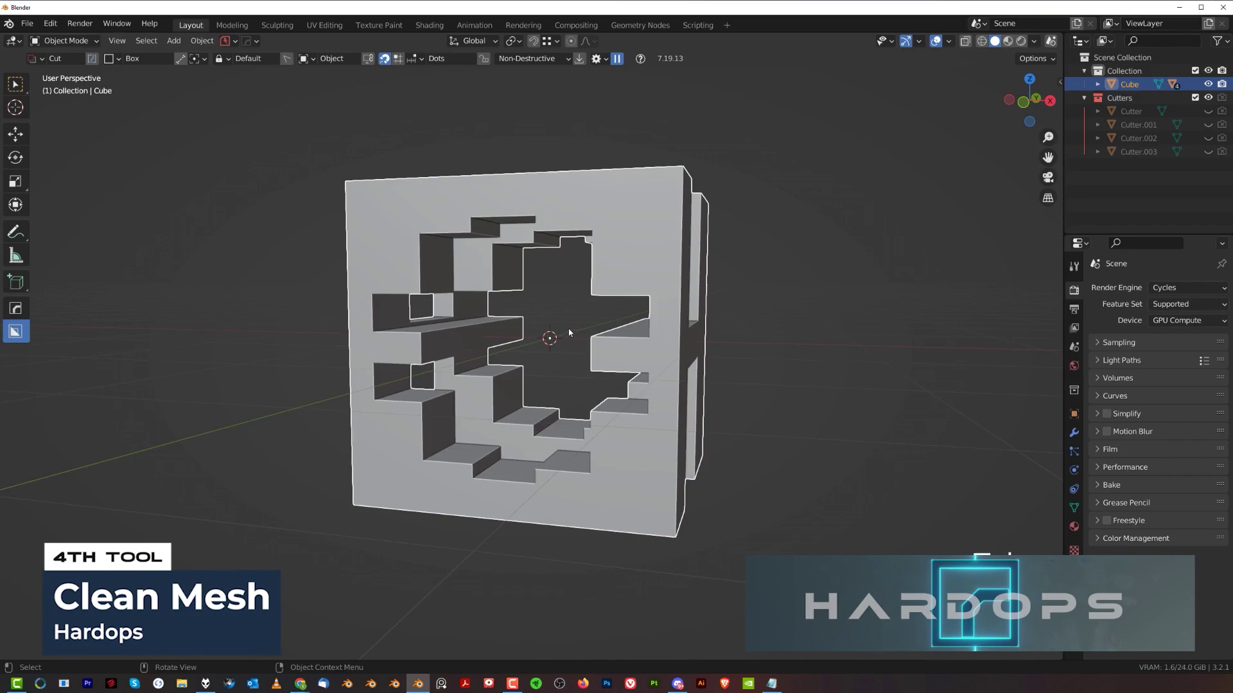
key("q")
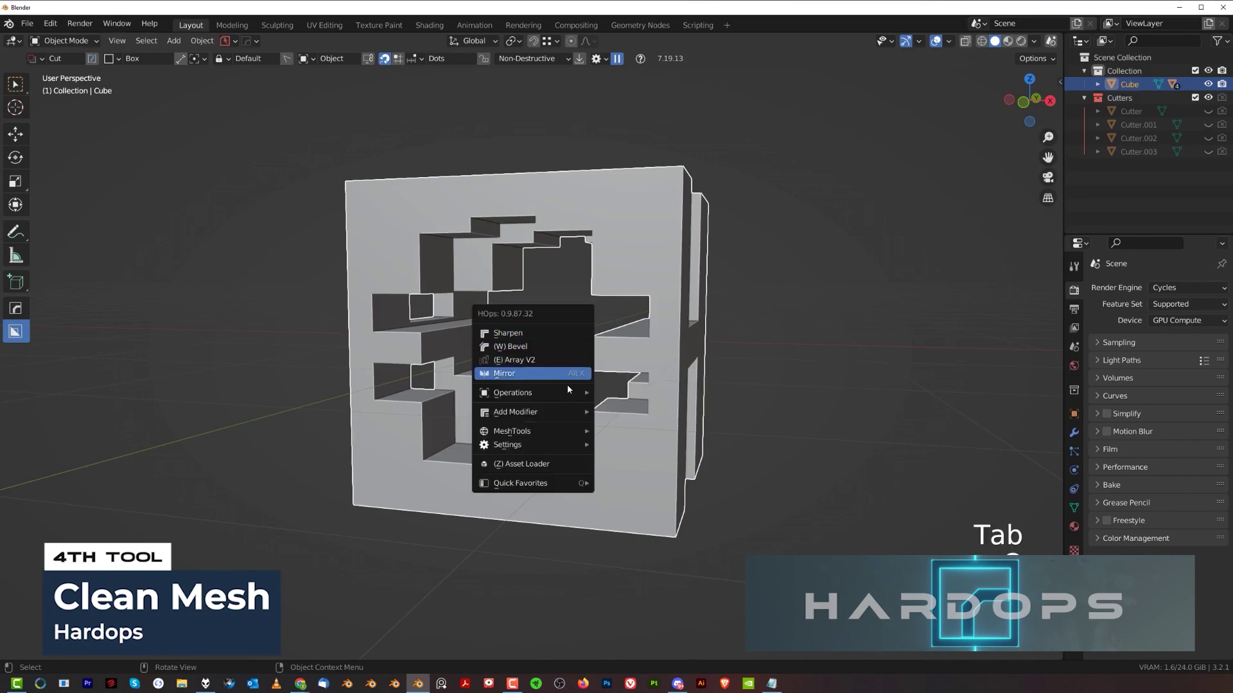
mouse_move(568, 400)
left_click(651, 506)
key("Tab")
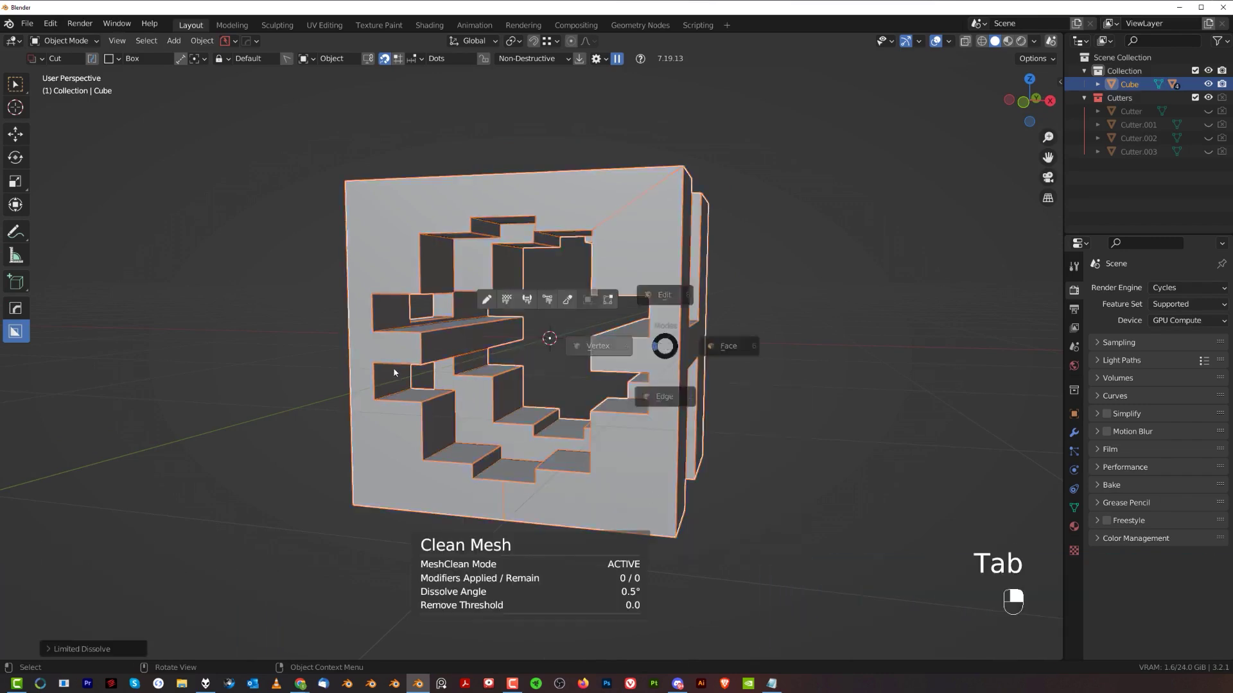
middle_click_drag(514, 321, 616, 308)
left_click(845, 303)
middle_click_drag(716, 346, 681, 486)
key("Tab")
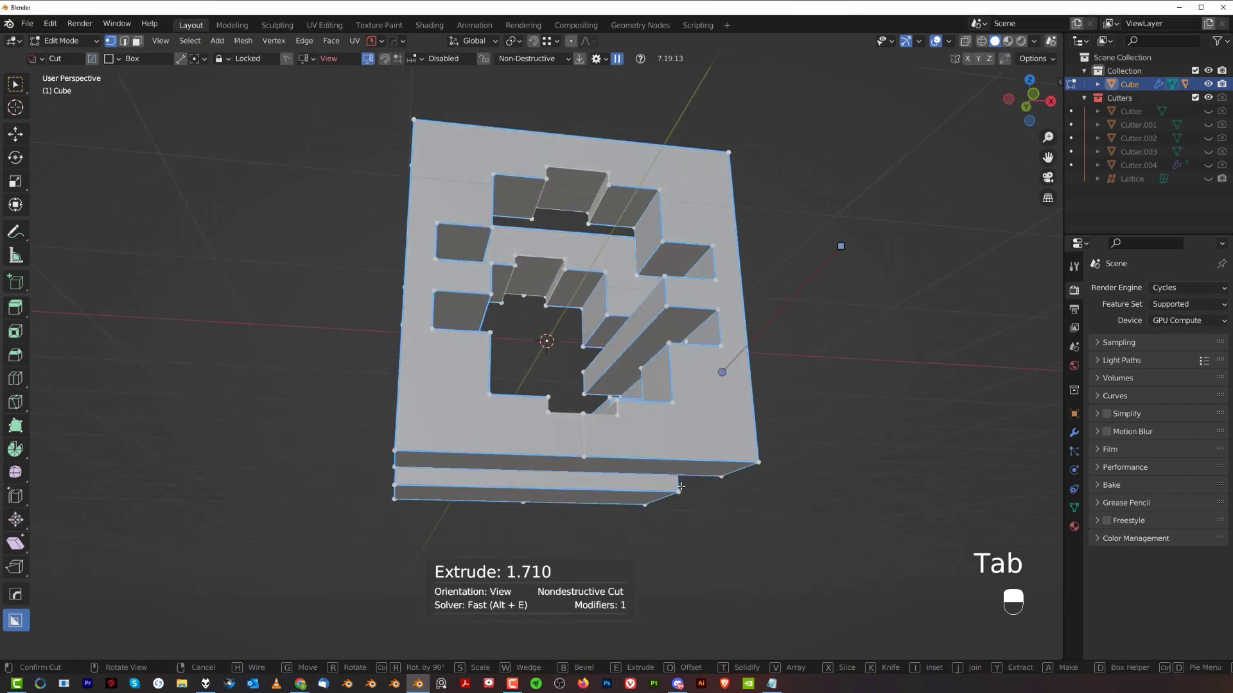
left_click(754, 380)
key("Tab")
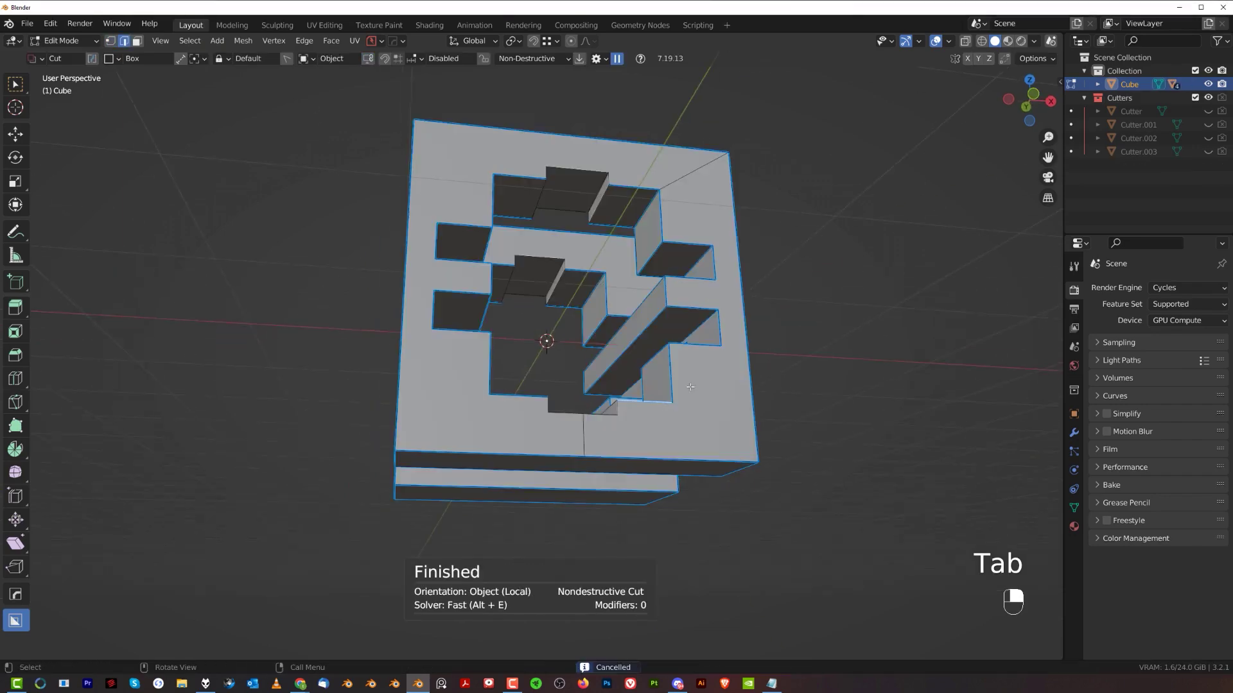
Bevel the extra vertex in the middle of the front block's upper outer edge in vertex mode.
middle_click_drag(754, 380, 564, 478)
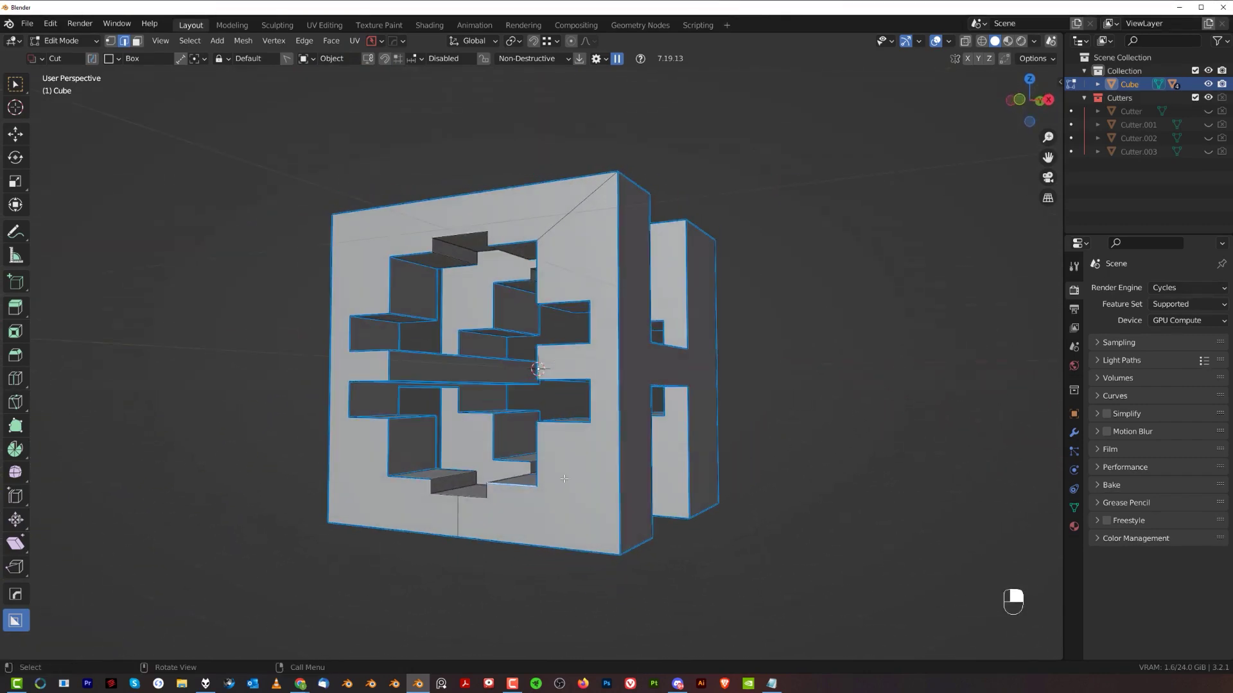
right_click(578, 220)
middle_click_drag(578, 221, 571, 282)
middle_click_drag(572, 283, 610, 444, "shift")
middle_click_drag(450, 424, 514, 337)
key("Tab")
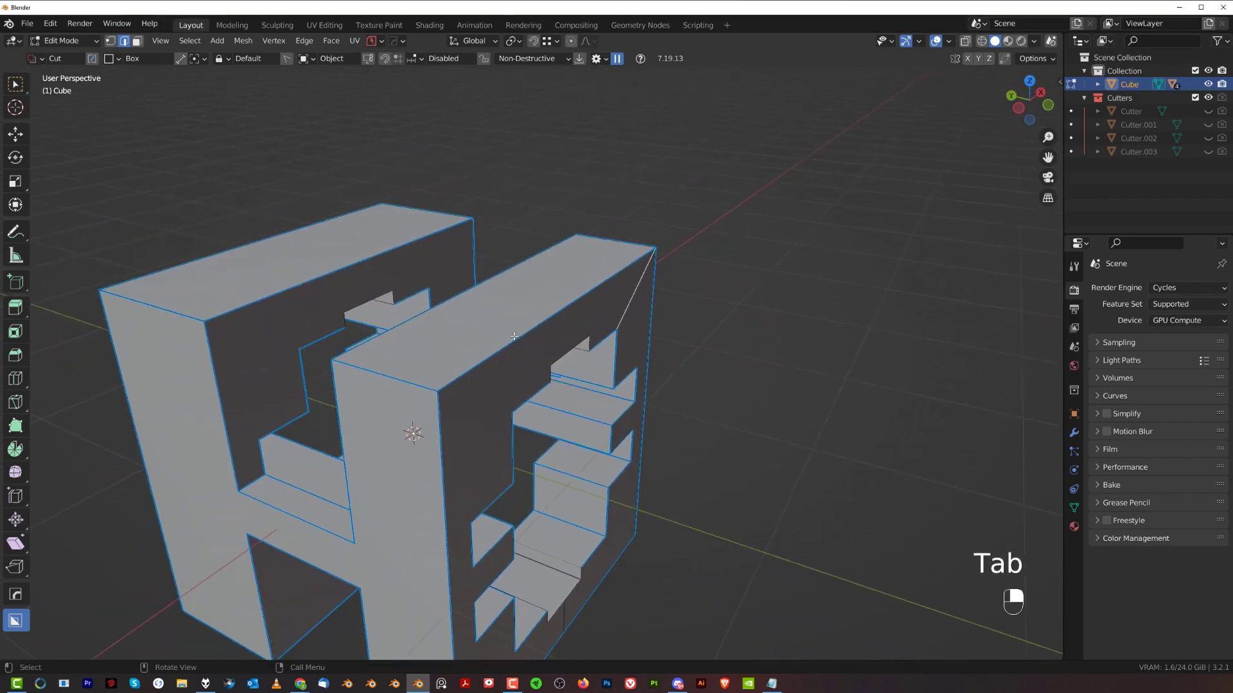
right_click(568, 339)
left_click(547, 284)
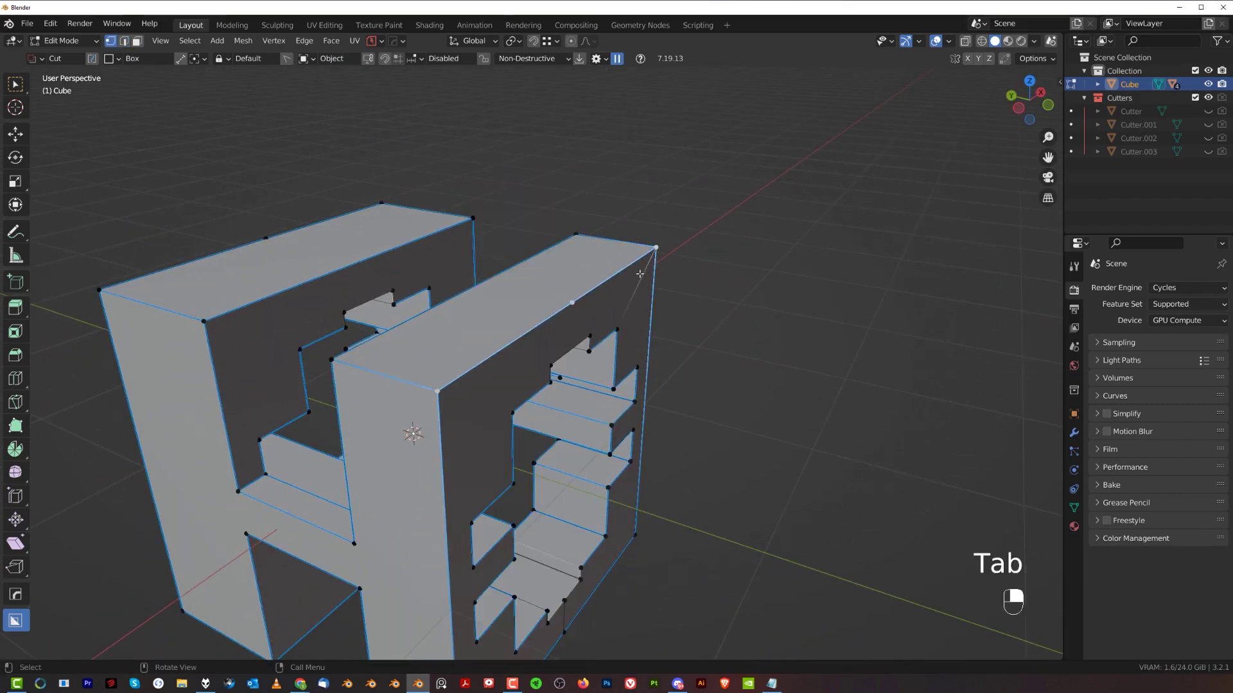
left_click(568, 310)
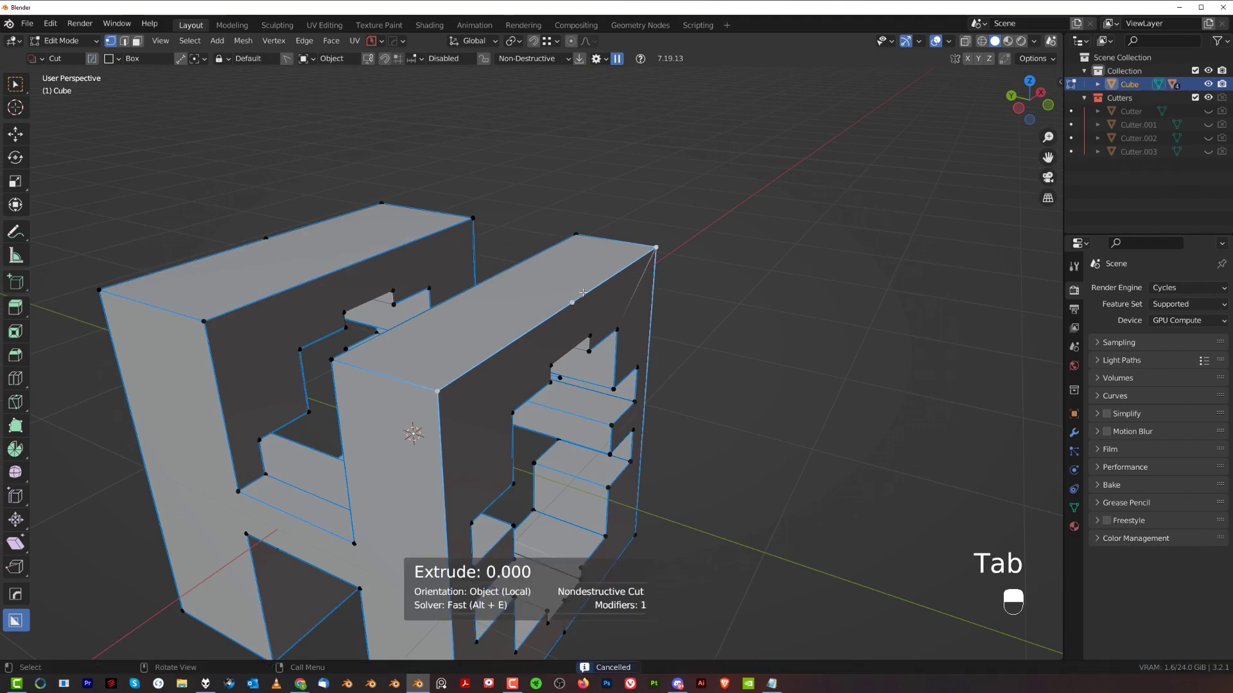
key("shift+ctrl+b")
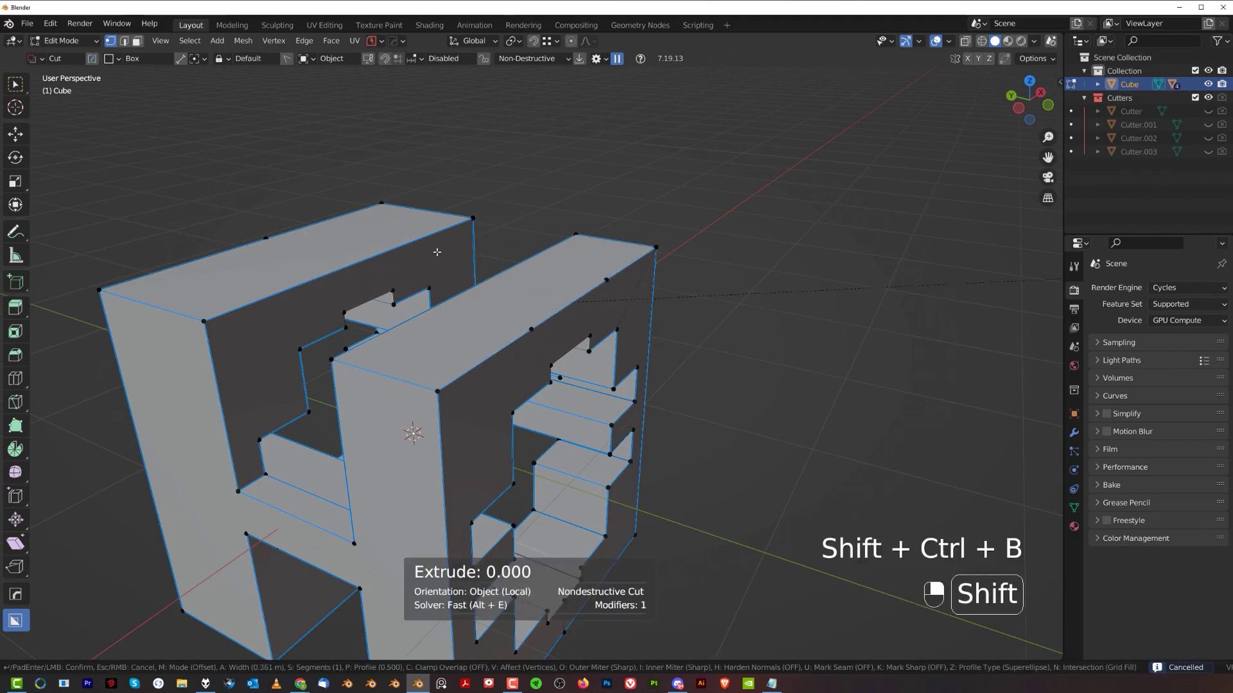
left_click(817, 270)
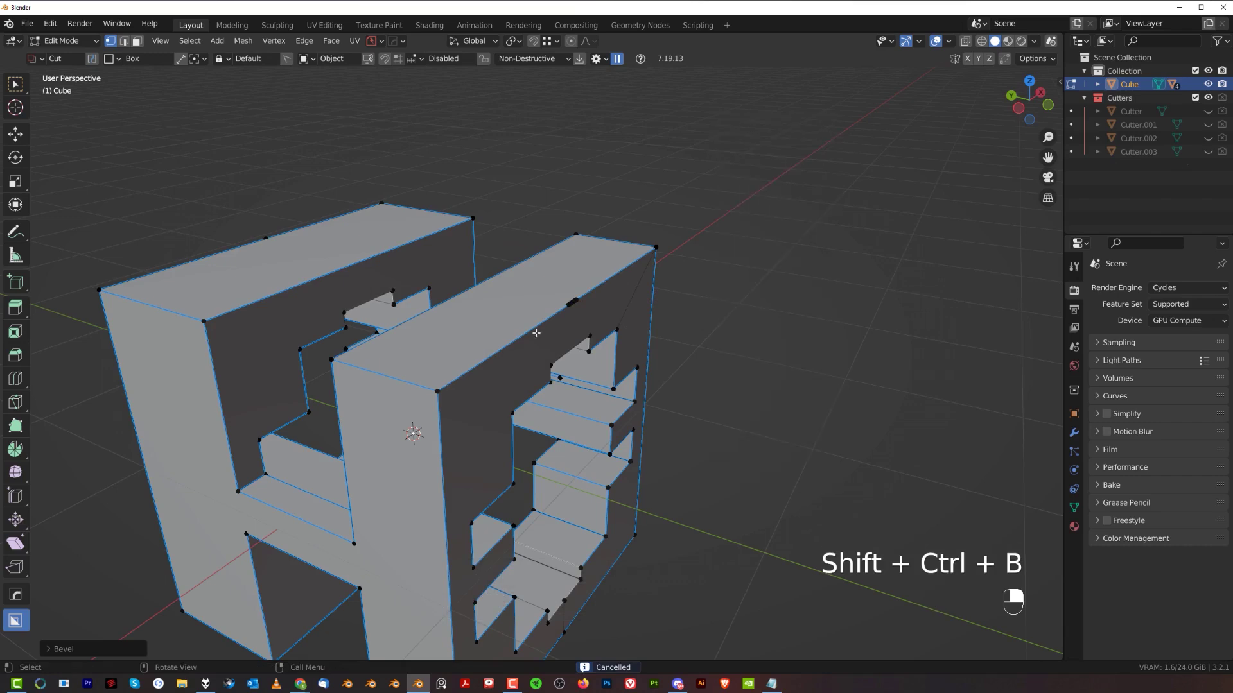
middle_click_drag(572, 341, 500, 311)
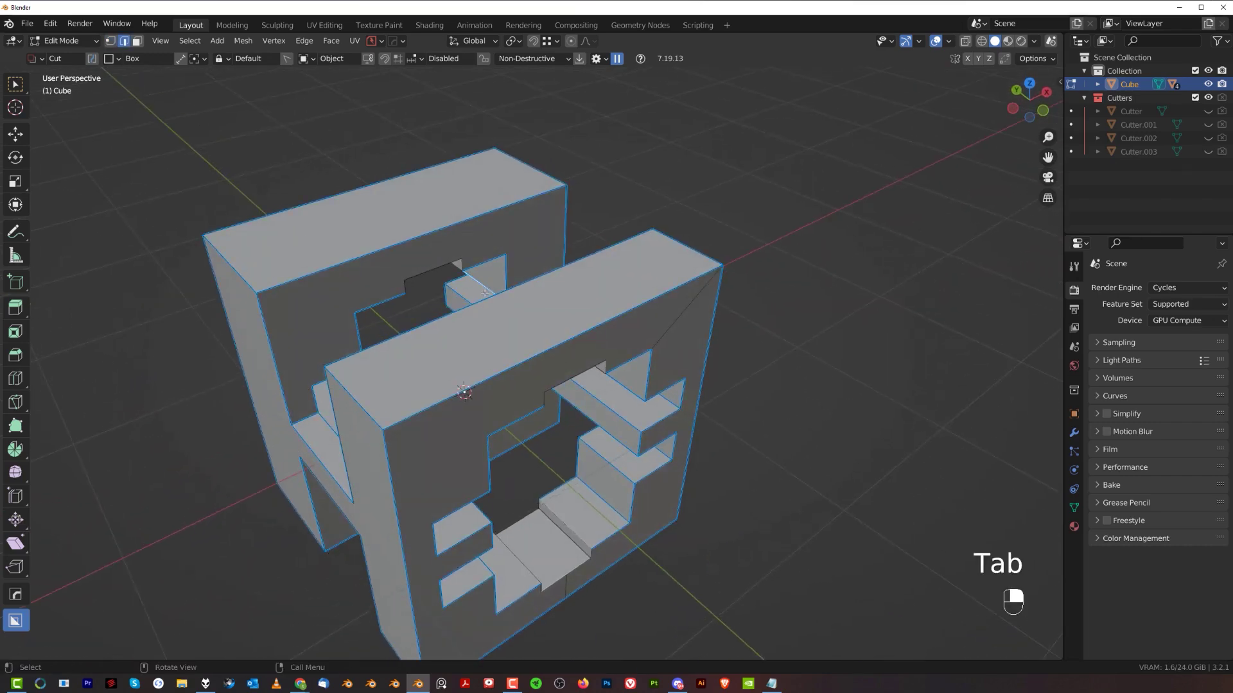
Subdivide the selected upper edges of the rear block and switch to vertex editing.
right_click(450, 288)
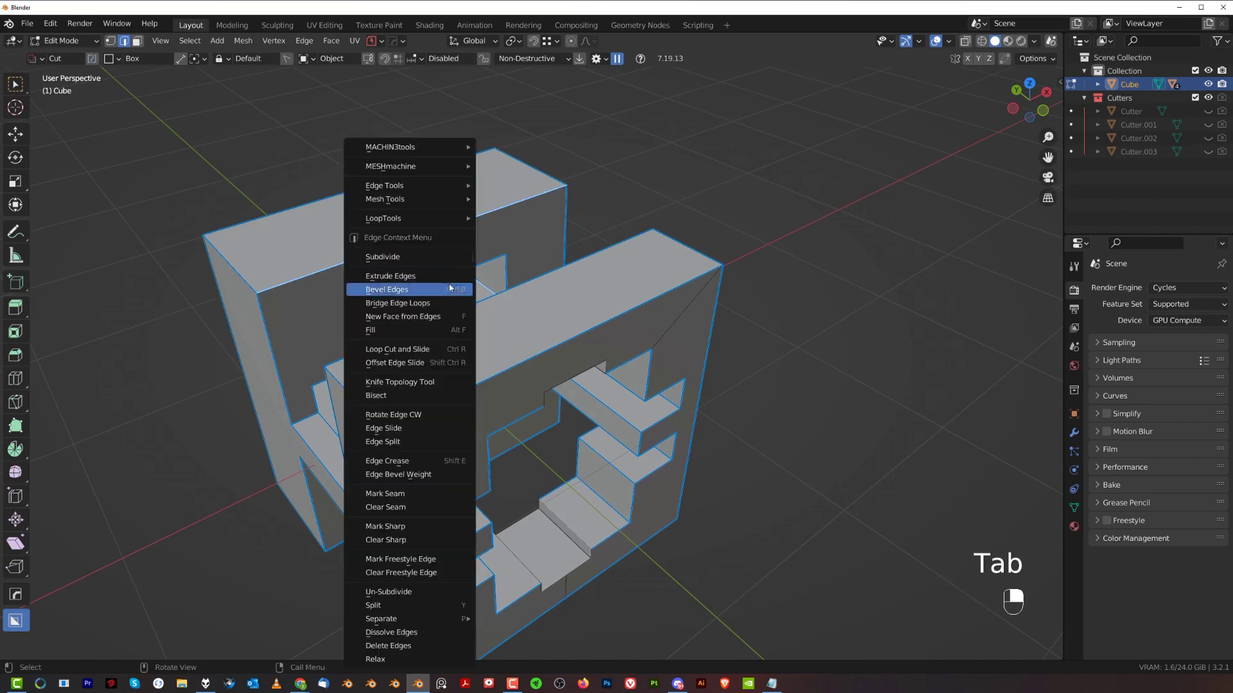
left_click(419, 257)
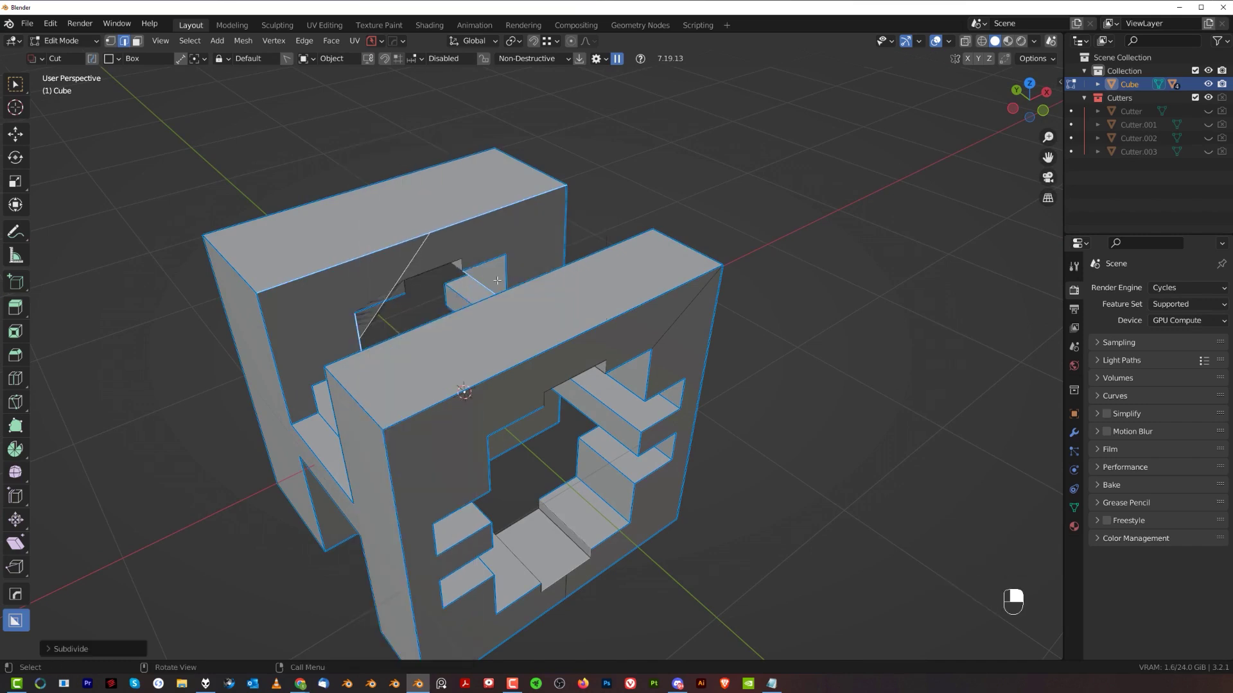
key("Tab")
Duplicate the selected vertex away from the mesh and extrude the copy into a short loose edge beside the blocks.
key("shift+d")
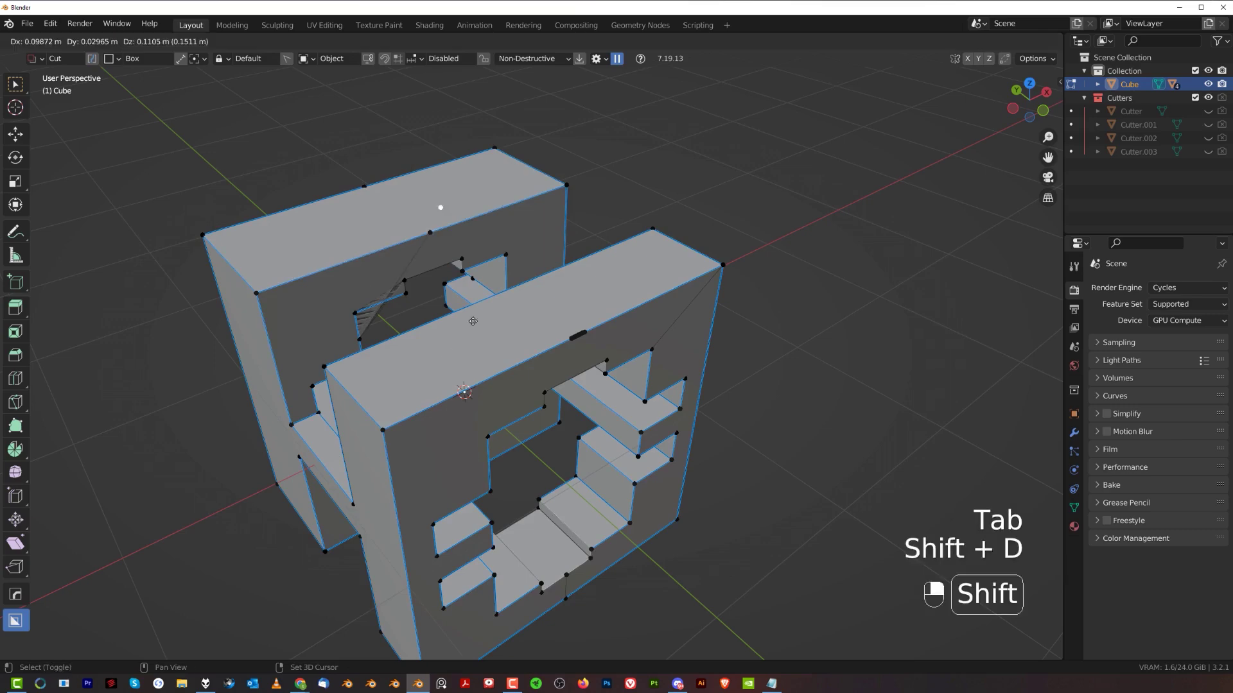
left_click(680, 270)
scroll(642, 190, "down", 4)
key("e")
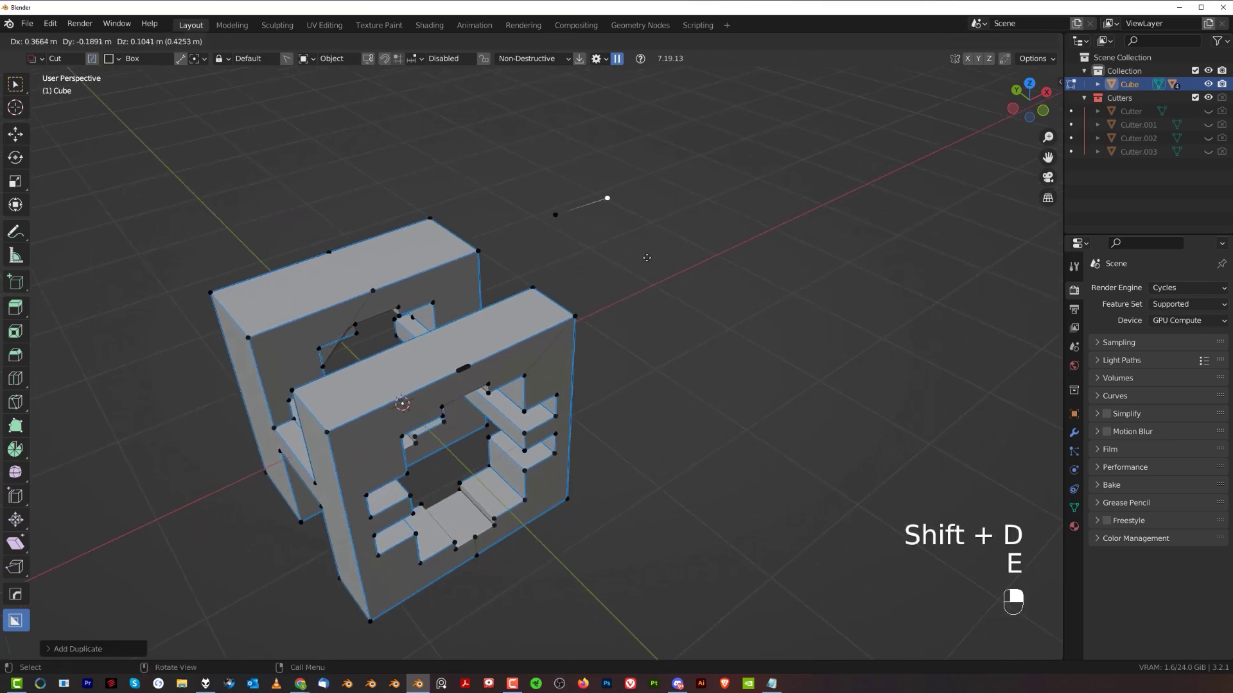
key("Tab")
key("Tab")
middle_click_drag(543, 289, 524, 269)
scroll(571, 245, "up", 2)
middle_click_drag(523, 269, 595, 283, "shift")
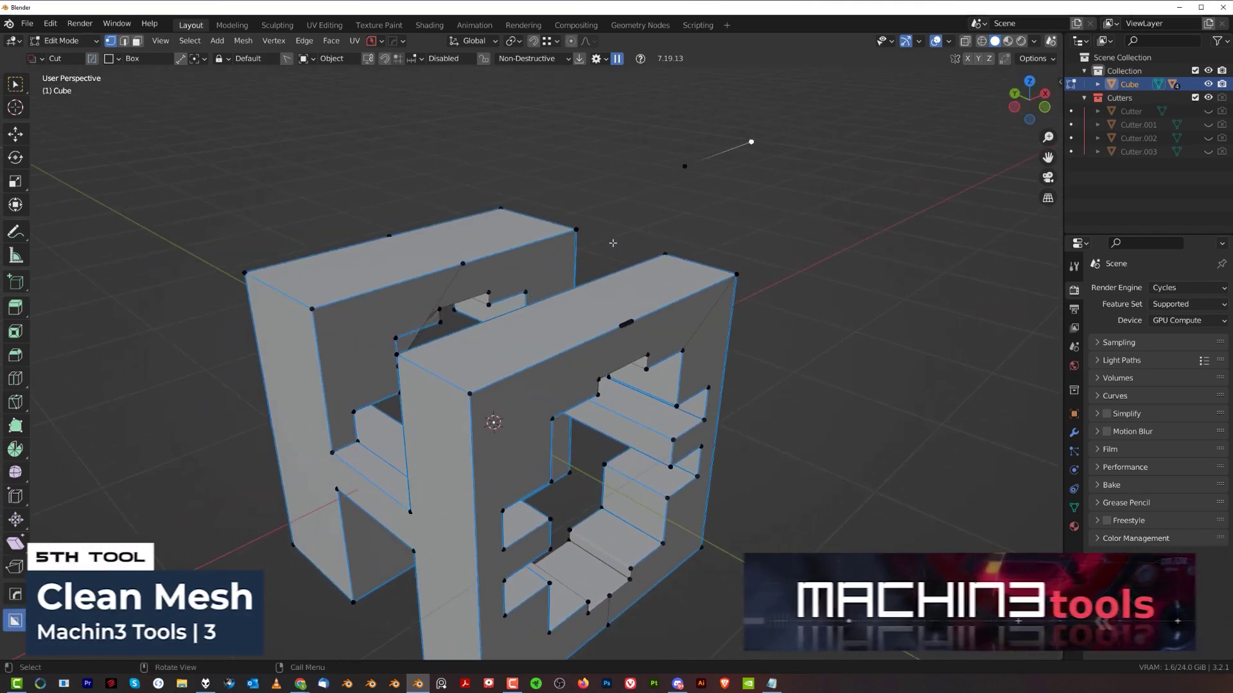
Run the HardOps Clean Mesh operation on the cube in Object Mode to clear the leftover geometry.
middle_click_drag(601, 237, 517, 332, "shift")
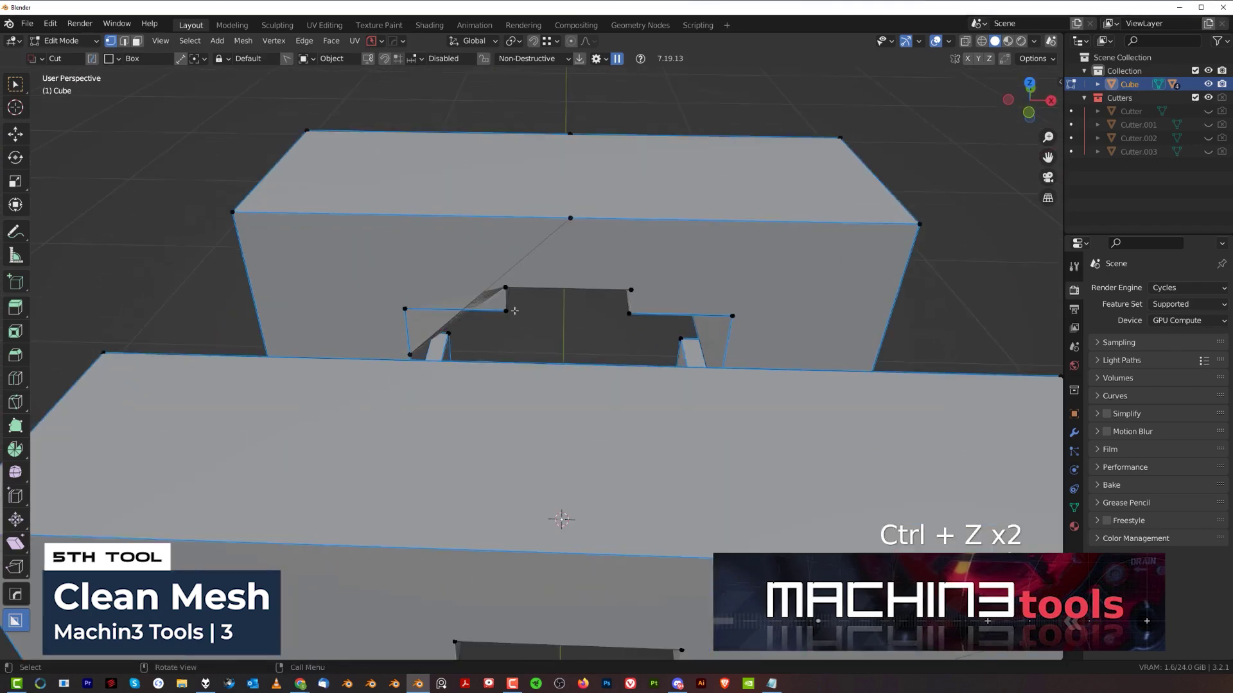
key("Tab")
key("q")
mouse_move(581, 263)
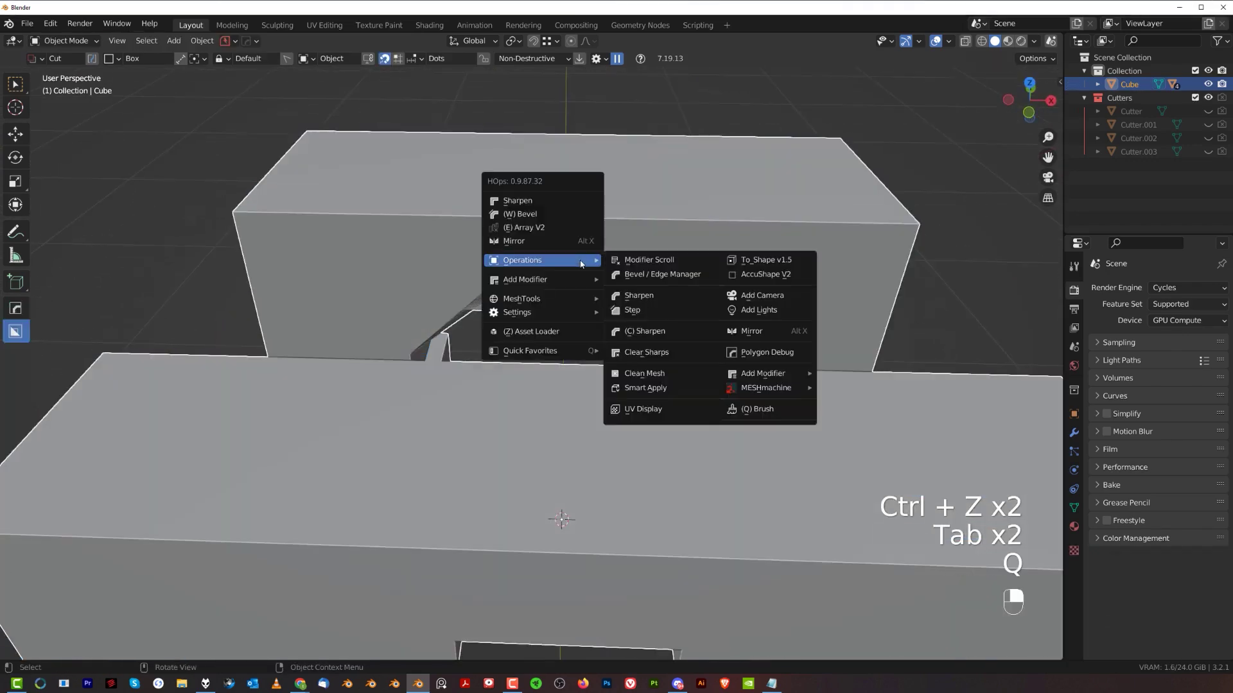
left_click(670, 373)
scroll(571, 364, "down", 4)
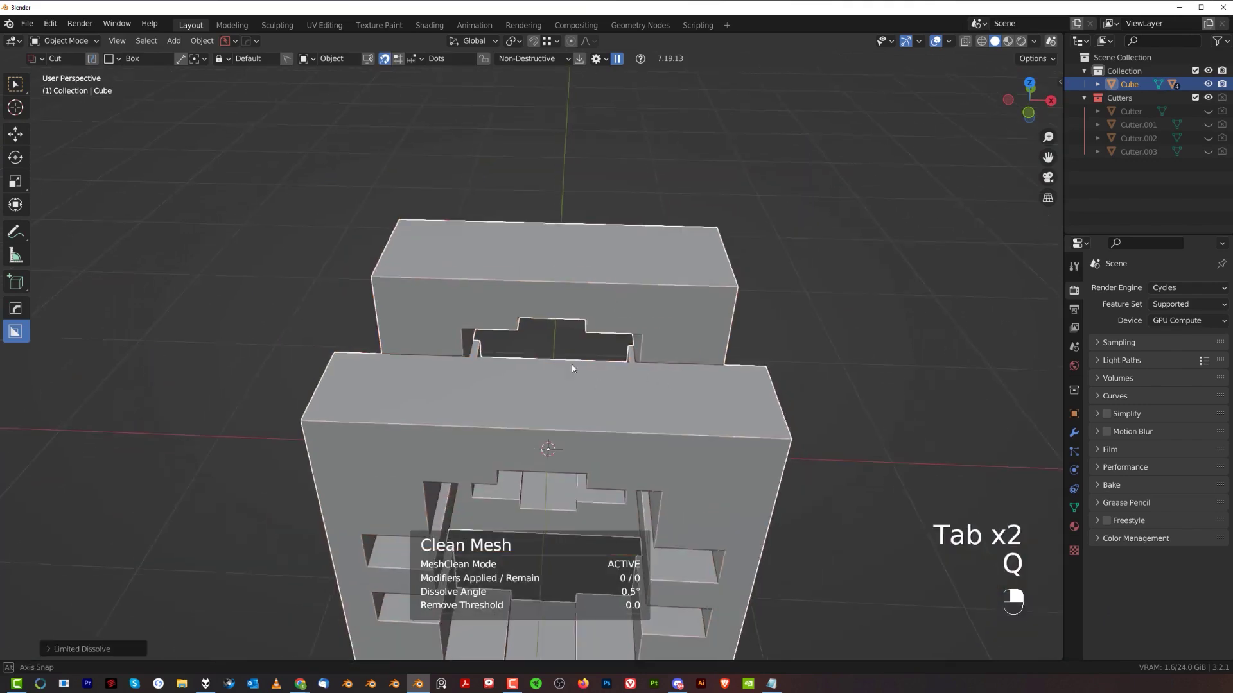
middle_click_drag(572, 364, 572, 293)
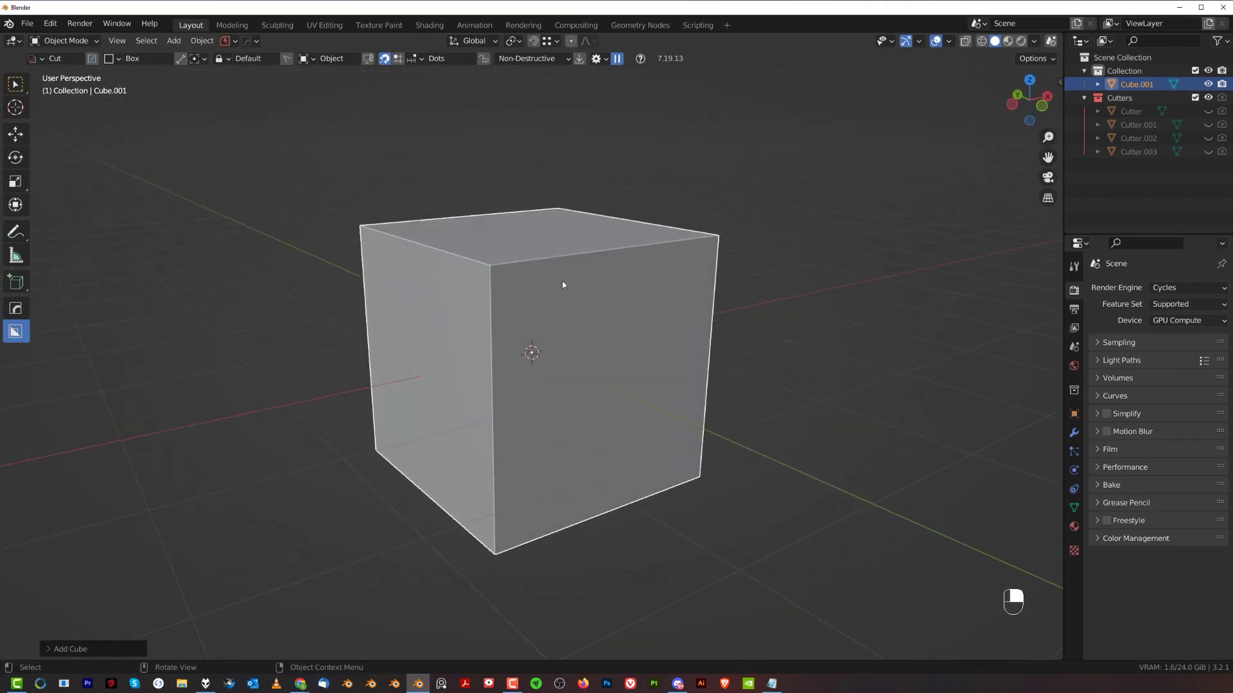
Draw a BoxCutter box across the new cube's side face and join it as an outward extrusion of about 0.453.
middle_click_drag(561, 280, 606, 254)
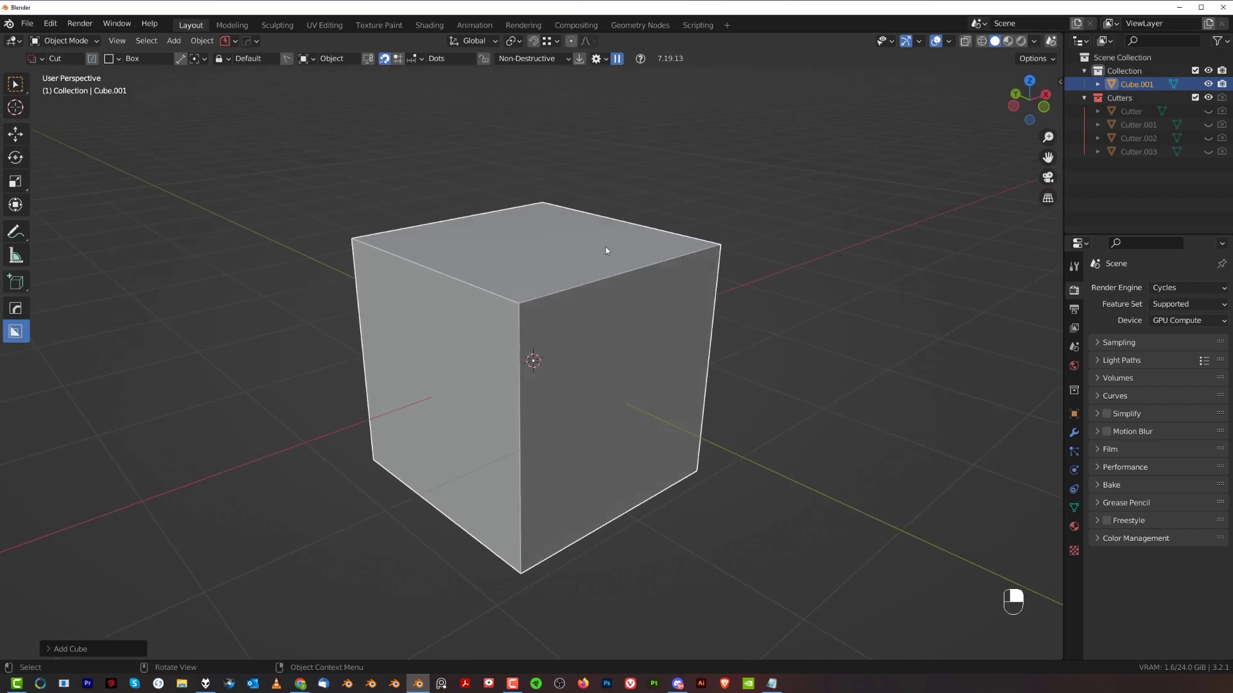
key("Tab")
key("Tab")
left_click_drag(629, 315, 482, 445)
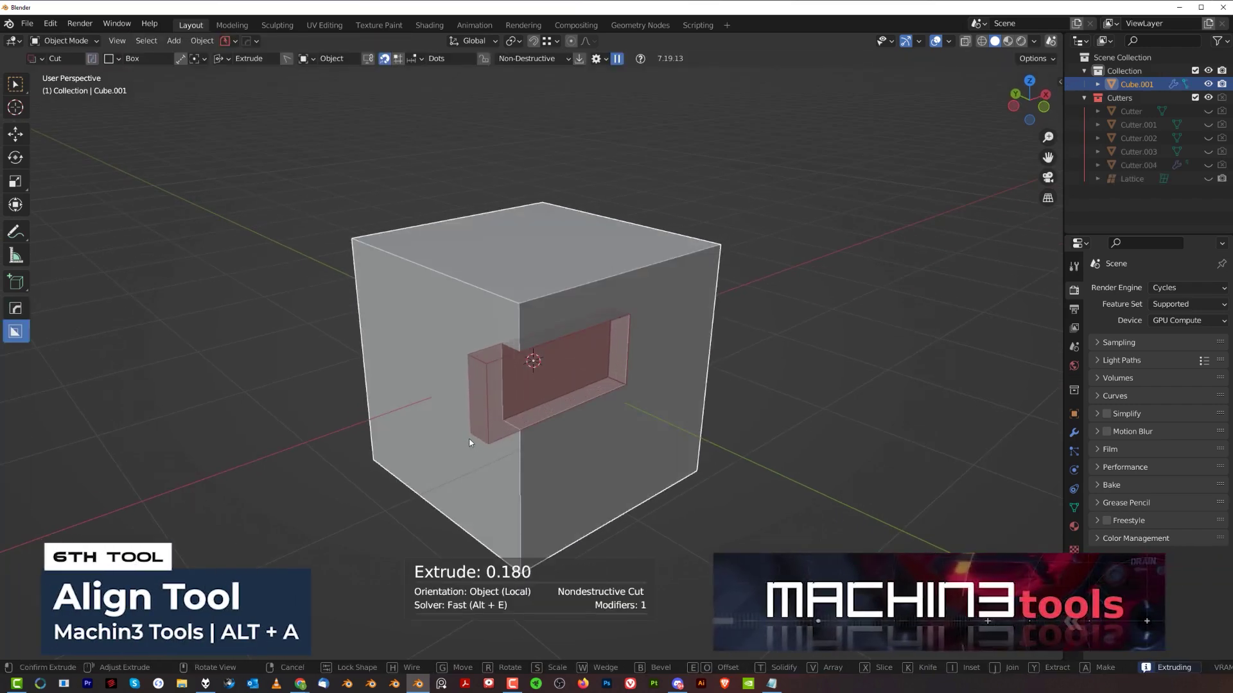
key("j")
left_click(534, 481)
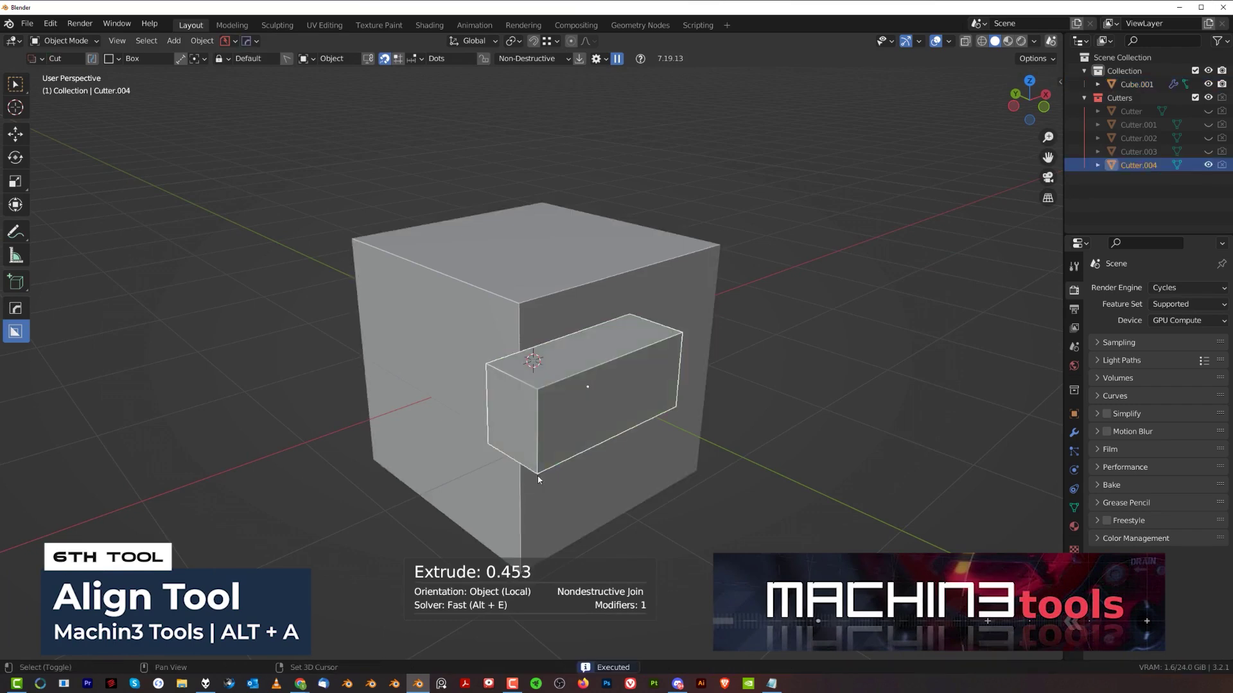
Select the cube and apply its join modifier with HardOps CSharp.
left_click(576, 332)
key("q")
left_click(556, 260)
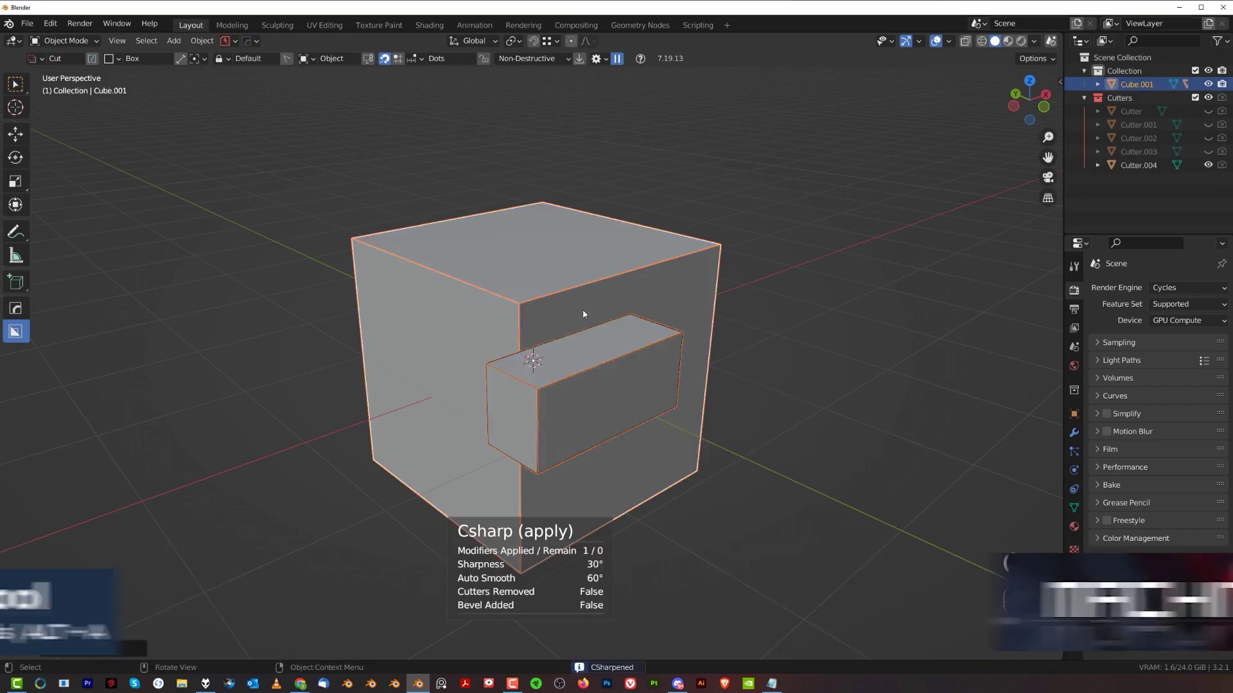
Bevel the upper end edge of the protruding box, reducing the segments to a flat chamfer.
key("Tab")
key("ctrl+b")
key("shift")
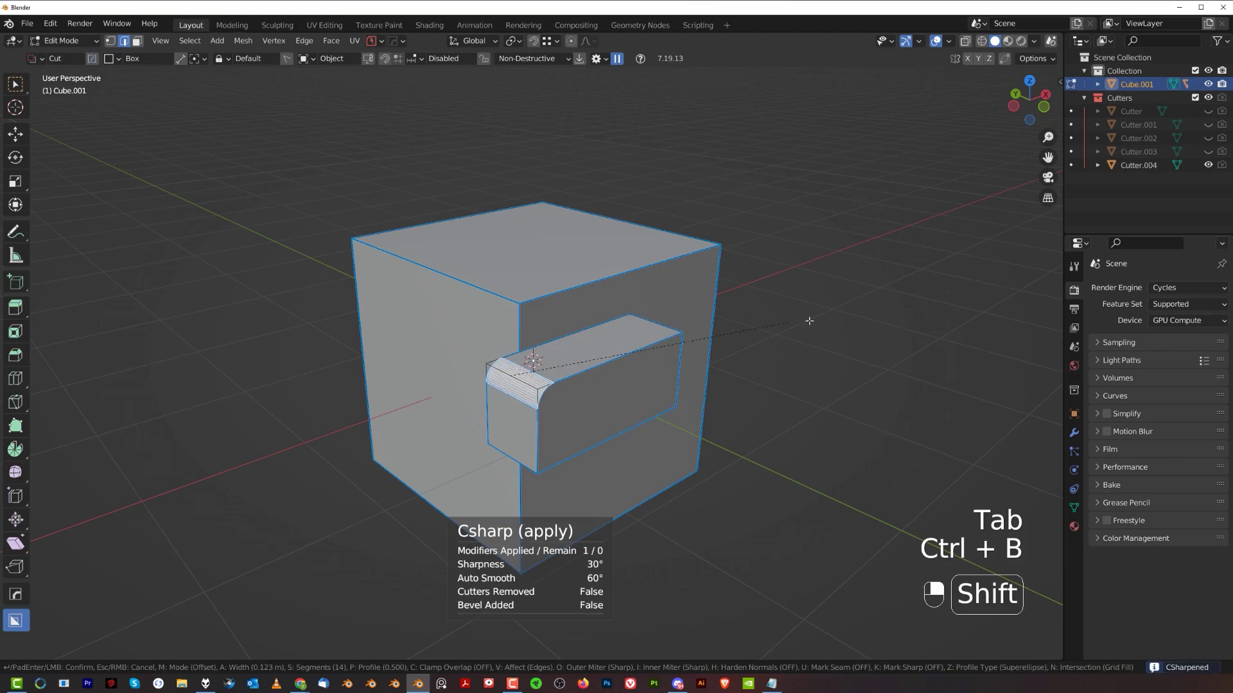
scroll(895, 313, "down", 9, "shift")
left_click(894, 313)
Return to Object Mode and hide the Cutters collection.
key("Tab")
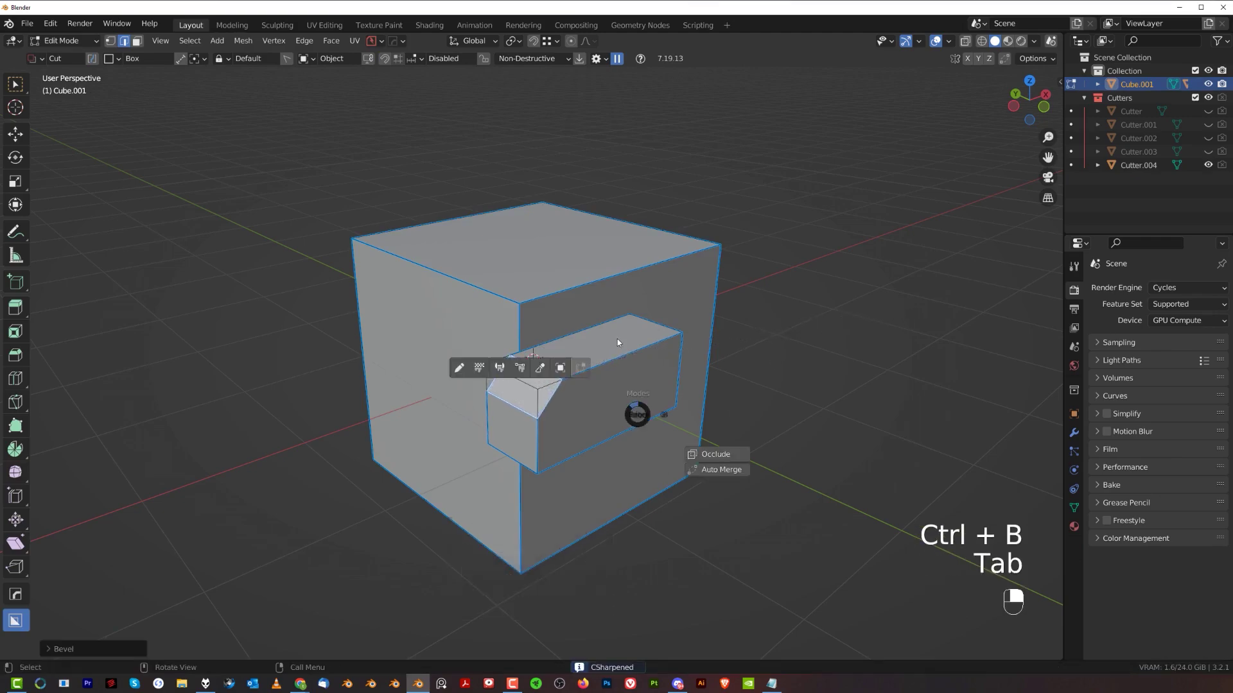
middle_click_drag(589, 420, 539, 364)
middle_click_drag(539, 363, 577, 363, "shift")
key("shift+2")
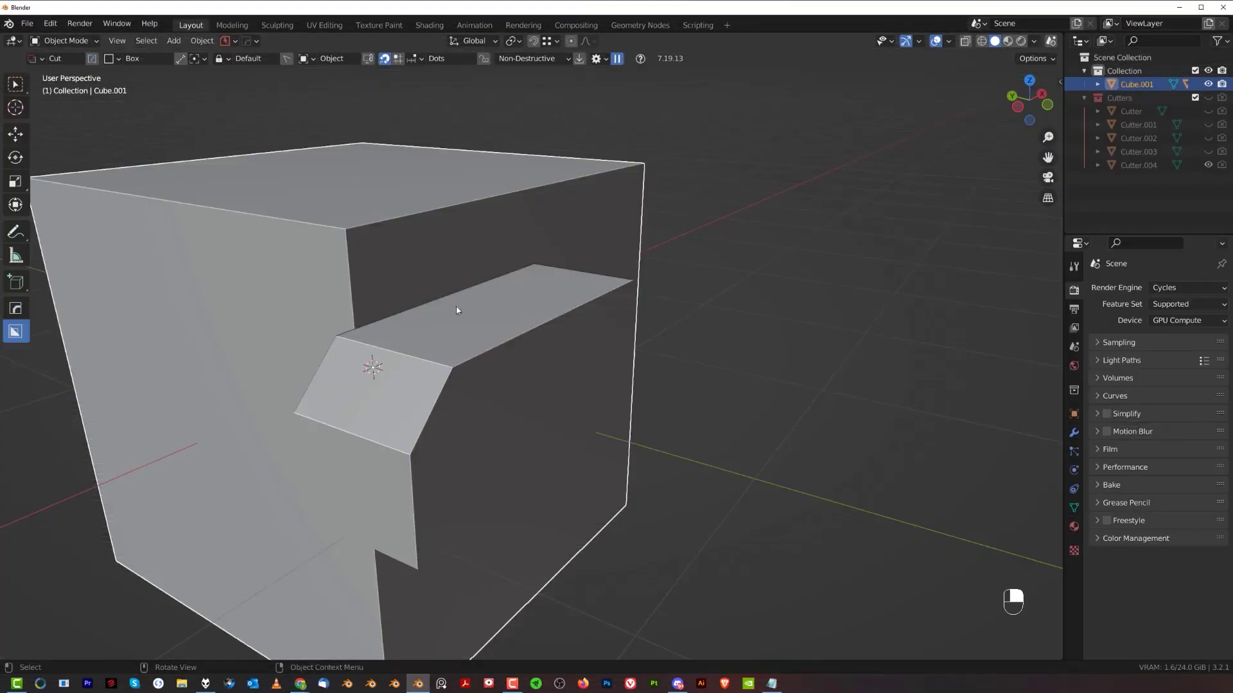
Align the four vertices of the protruding box's upper face to the height of the cube's upper corner with MACHIN3 Align.
key("Tab")
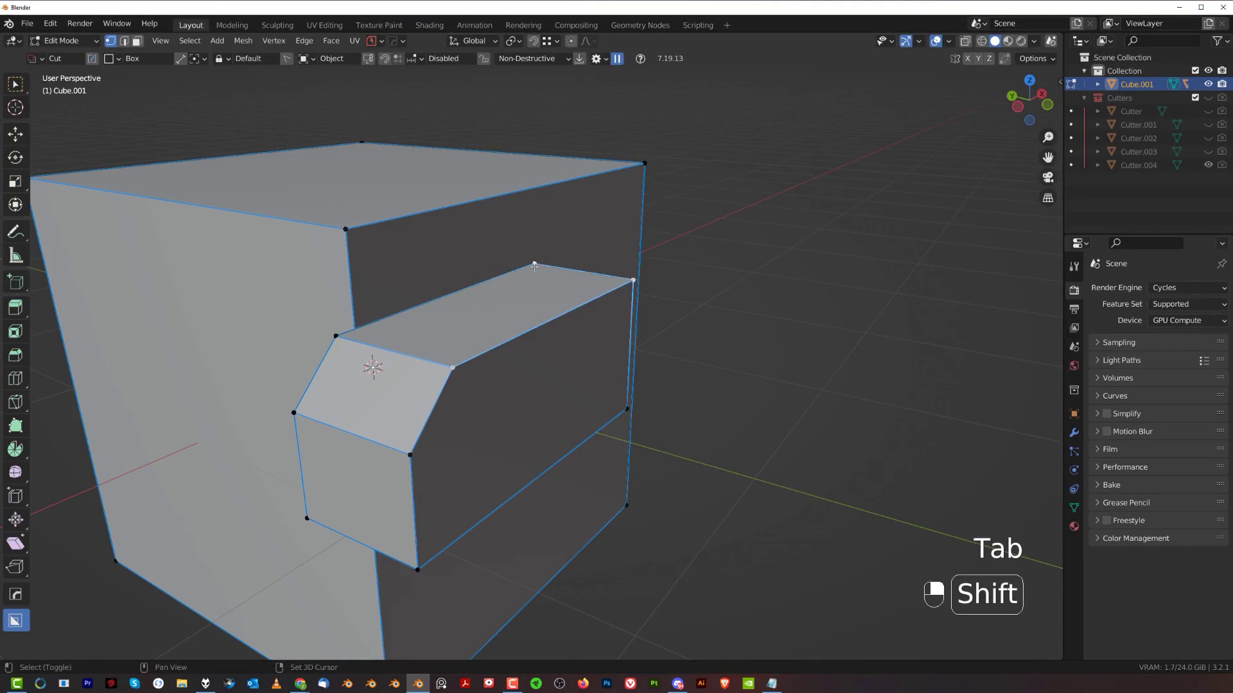
left_click(328, 330, "shift")
middle_click_drag(394, 314, 448, 301)
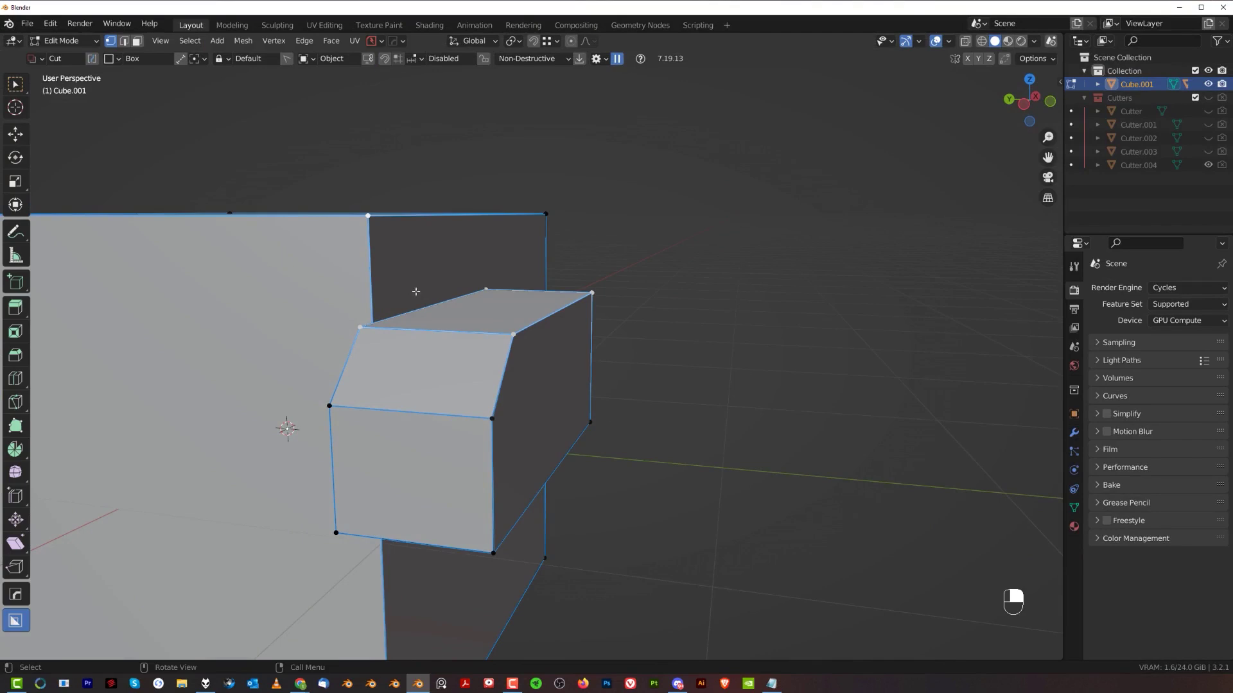
left_click(375, 211)
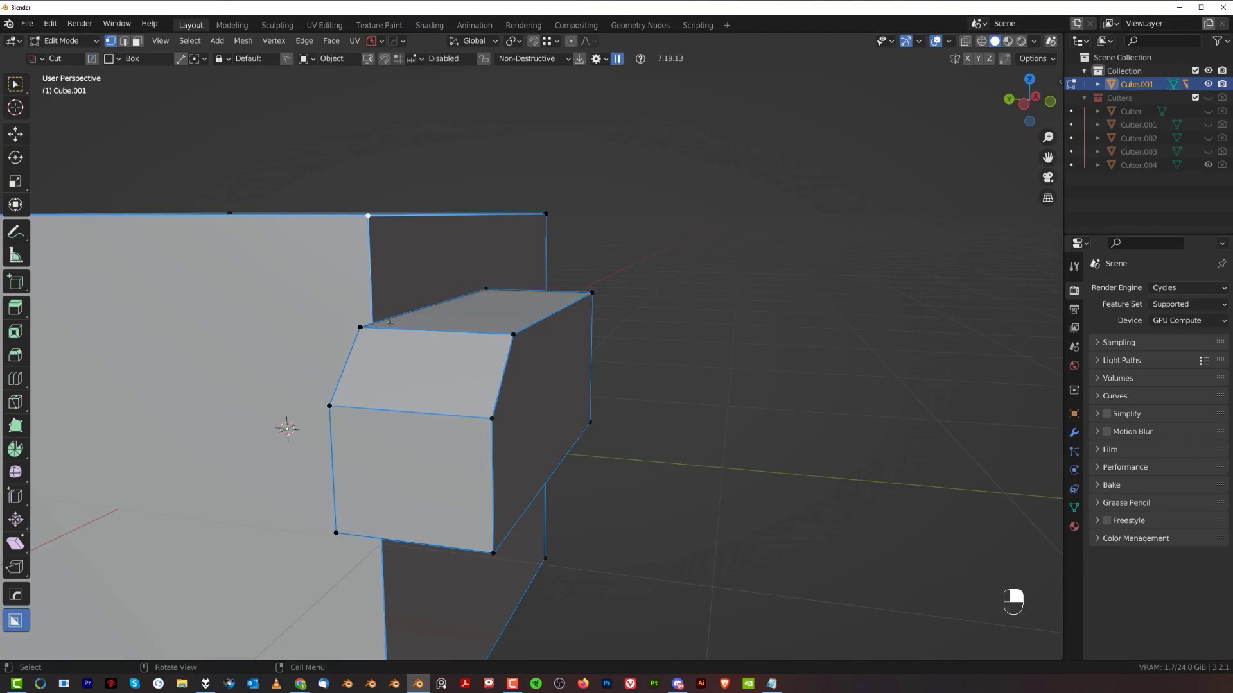
left_click(571, 298, "shift")
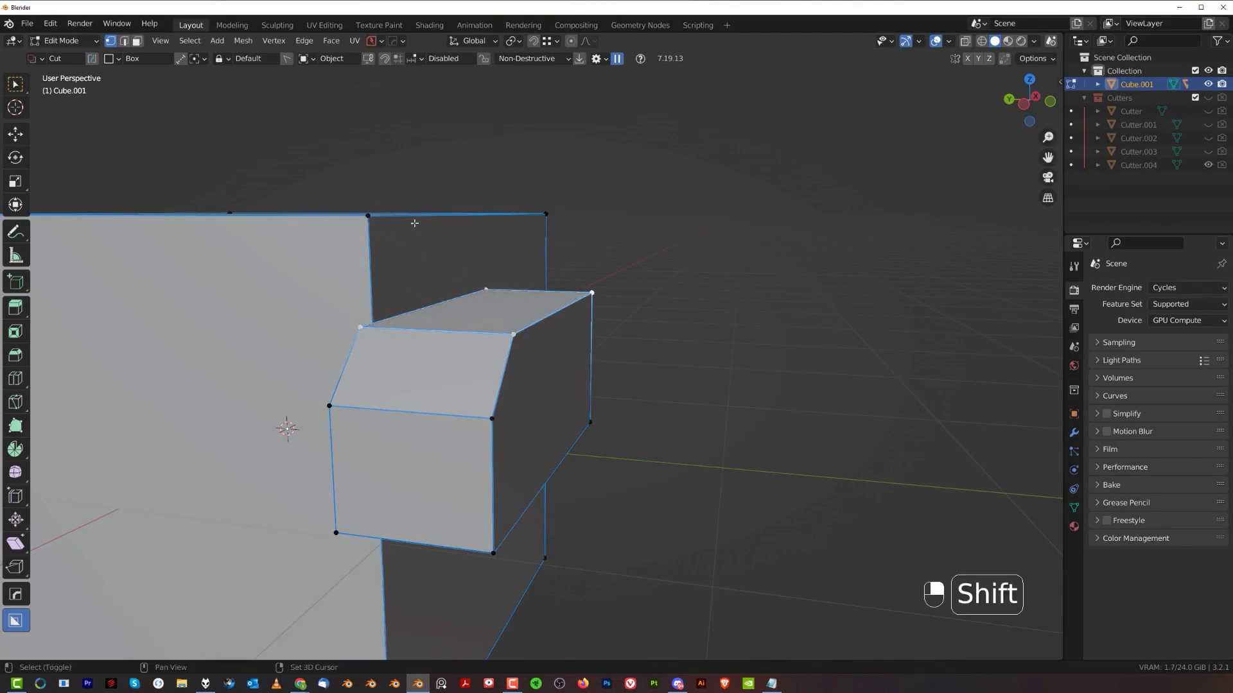
key("alt+a")
left_click(475, 73)
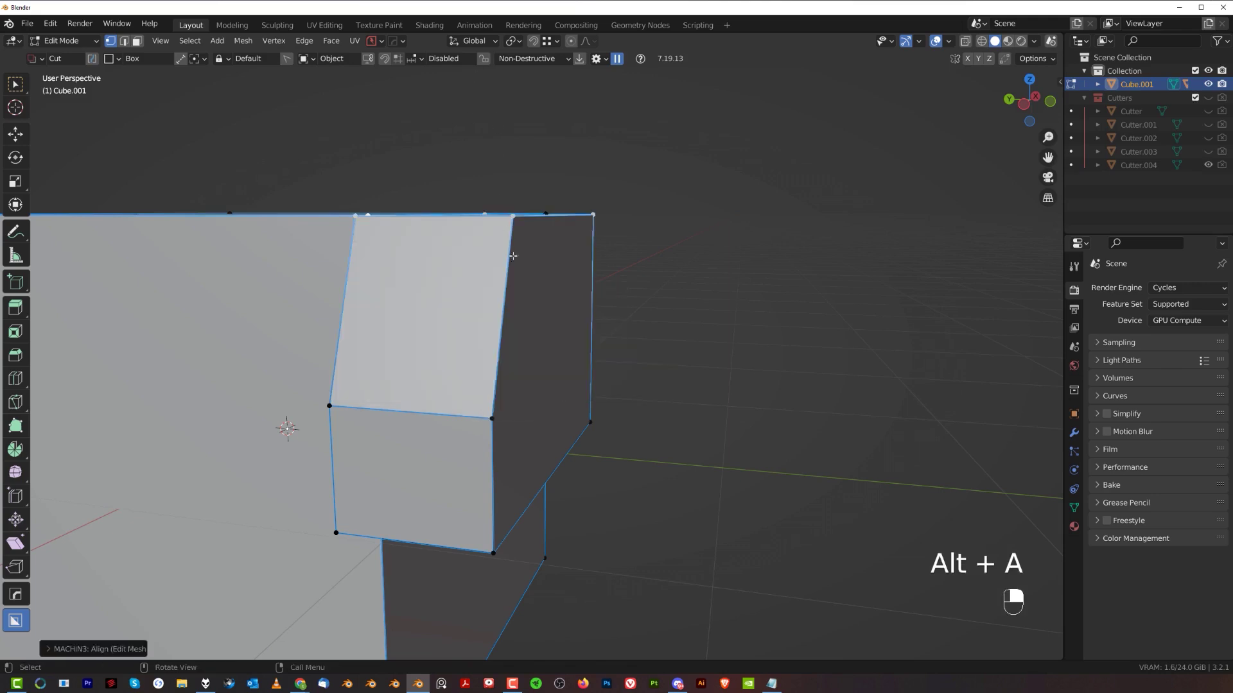
Align the chamfer's two upper vertices sideways with the cube's nearest upper corner vertex.
middle_click_drag(493, 263, 565, 404)
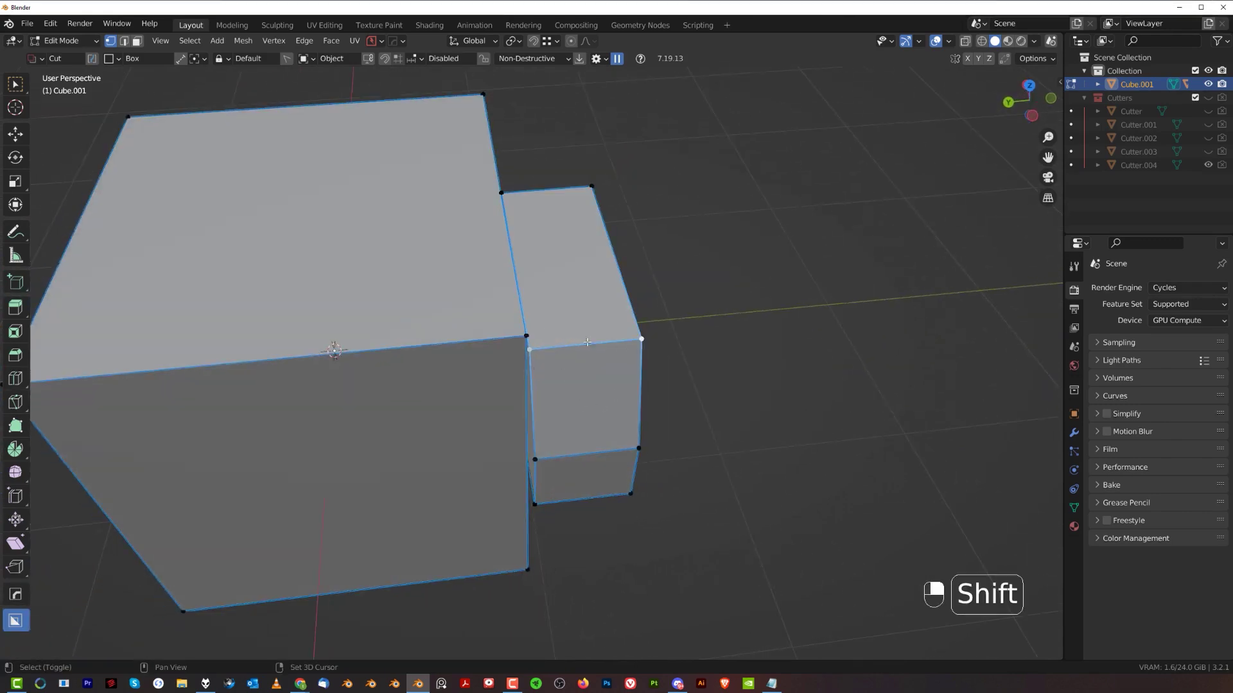
middle_click_drag(576, 341, 331, 297, "alt")
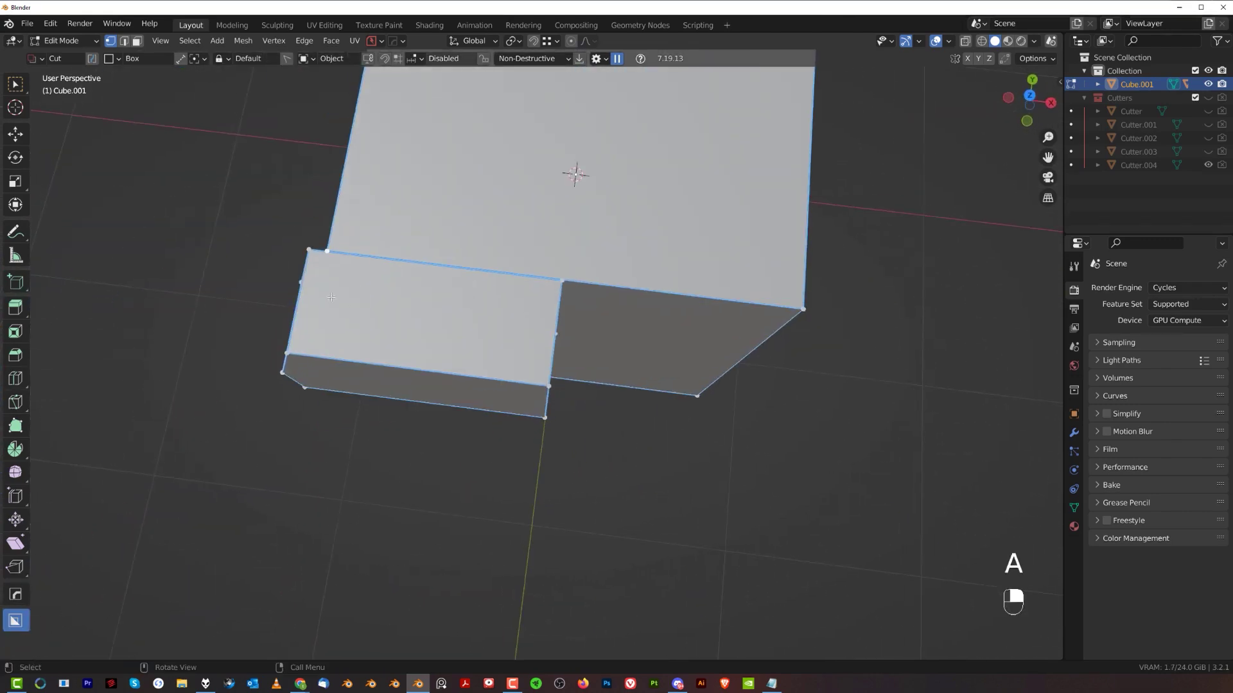
left_click(300, 254)
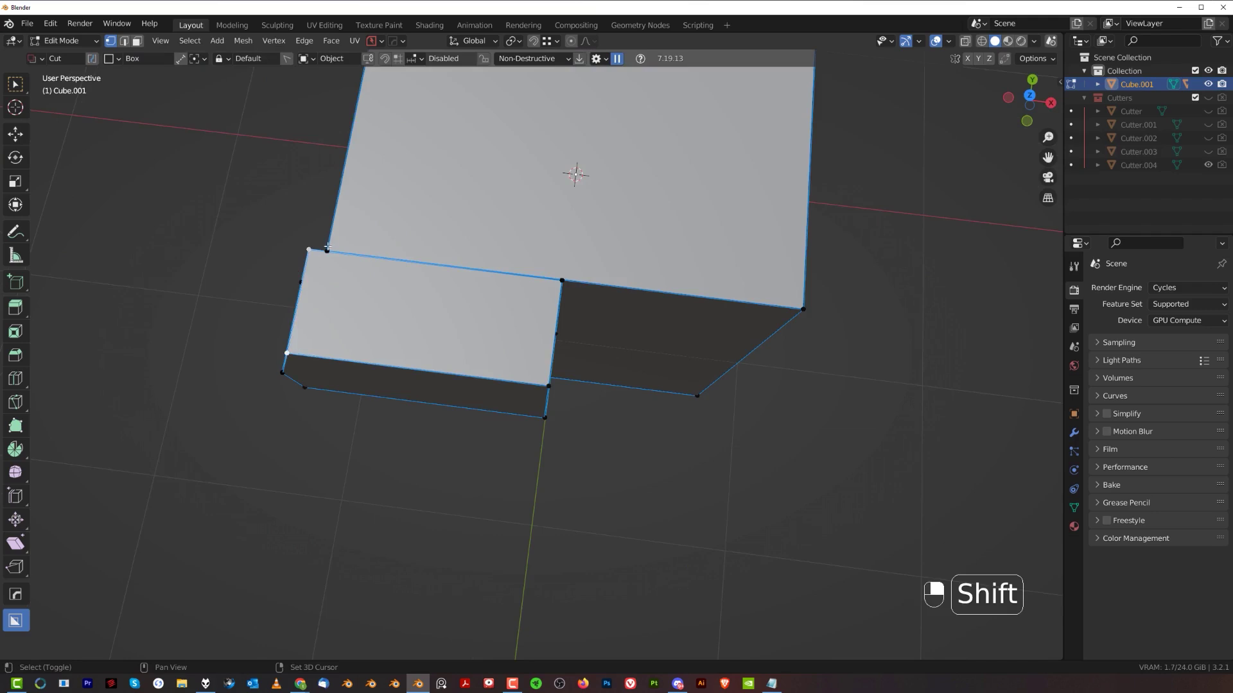
key("alt+a")
left_click(450, 302)
middle_click_drag(299, 488, 430, 336)
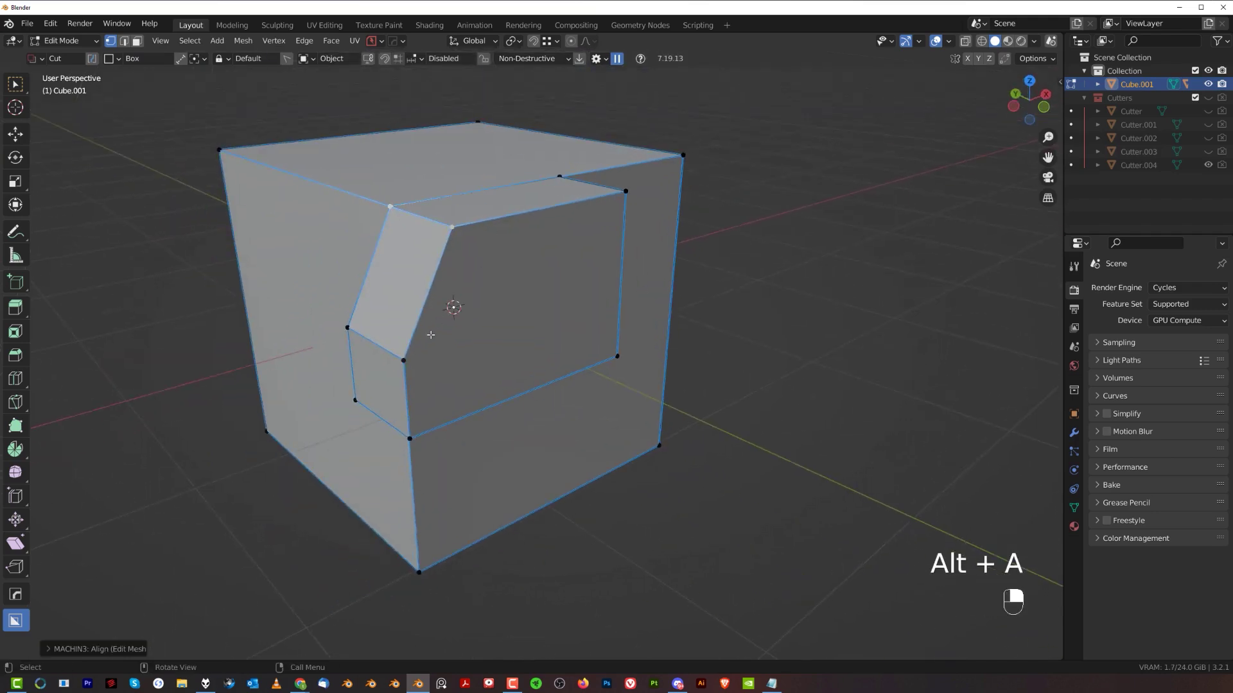
Align the four end-face vertices below the chamfer with an upper chamfer vertex to straighten the box's end.
left_click(404, 360)
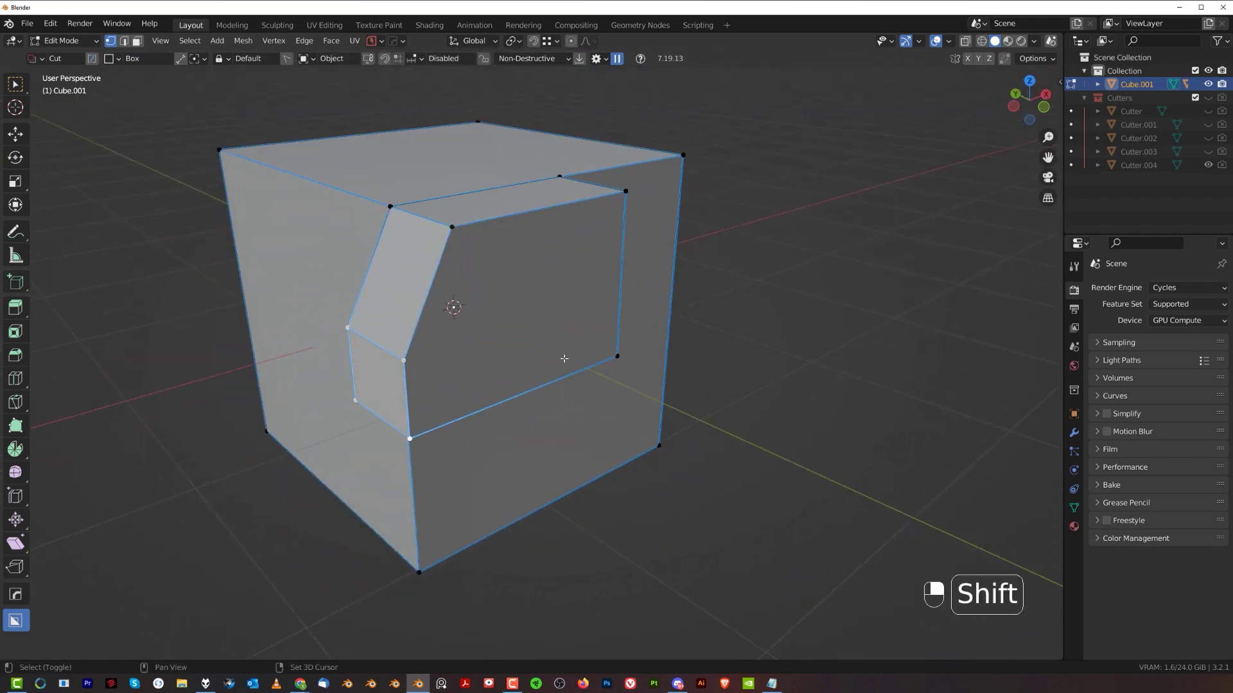
middle_click_drag(509, 334, 470, 312, "shift")
left_click(417, 208, "shift")
middle_click_drag(463, 270, 399, 267)
key("alt+a")
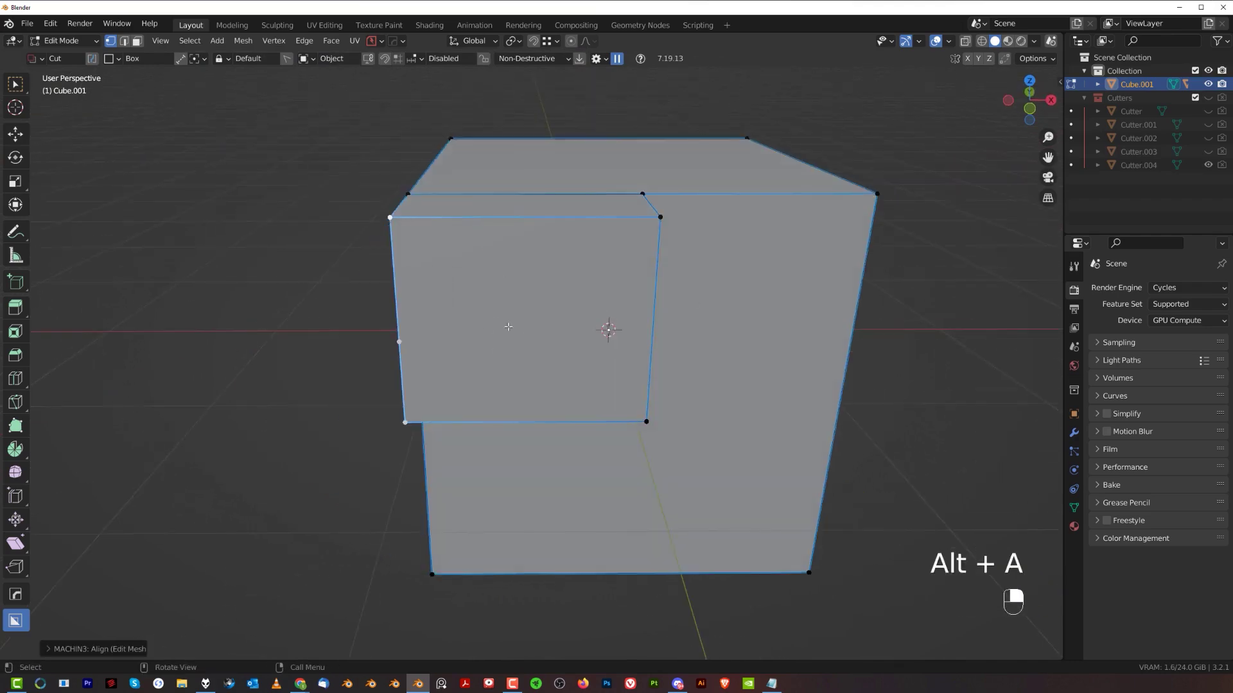
middle_click_drag(508, 327, 551, 325)
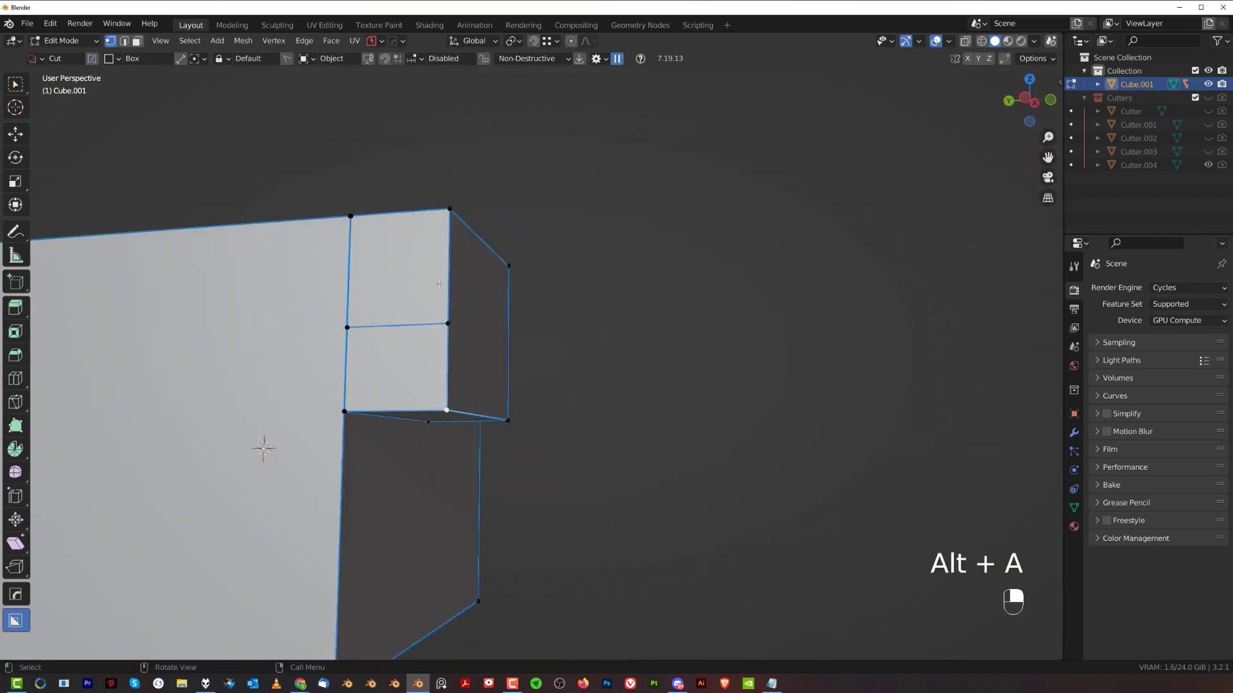
Align the vertices of the protruding box's lower outer edge with MACHIN3 Align and clean up the mesh.
left_click(514, 416, "ctrl")
key("alt+a")
middle_click_drag(299, 368, 545, 336)
key("3")
Delete the edited cube in Object Mode and add a new mesh cube.
key("Tab")
key("z")
key("x")
key("shift+a")
mouse_move(595, 367)
left_click(628, 410)
scroll(544, 385, "up", 2)
scroll(582, 340, "up", 2)
Add a horizontal loop cut around the new cube and slide it close to the upper edge.
key("Tab")
middle_click_drag(502, 427, 564, 346)
key("ctrl+r")
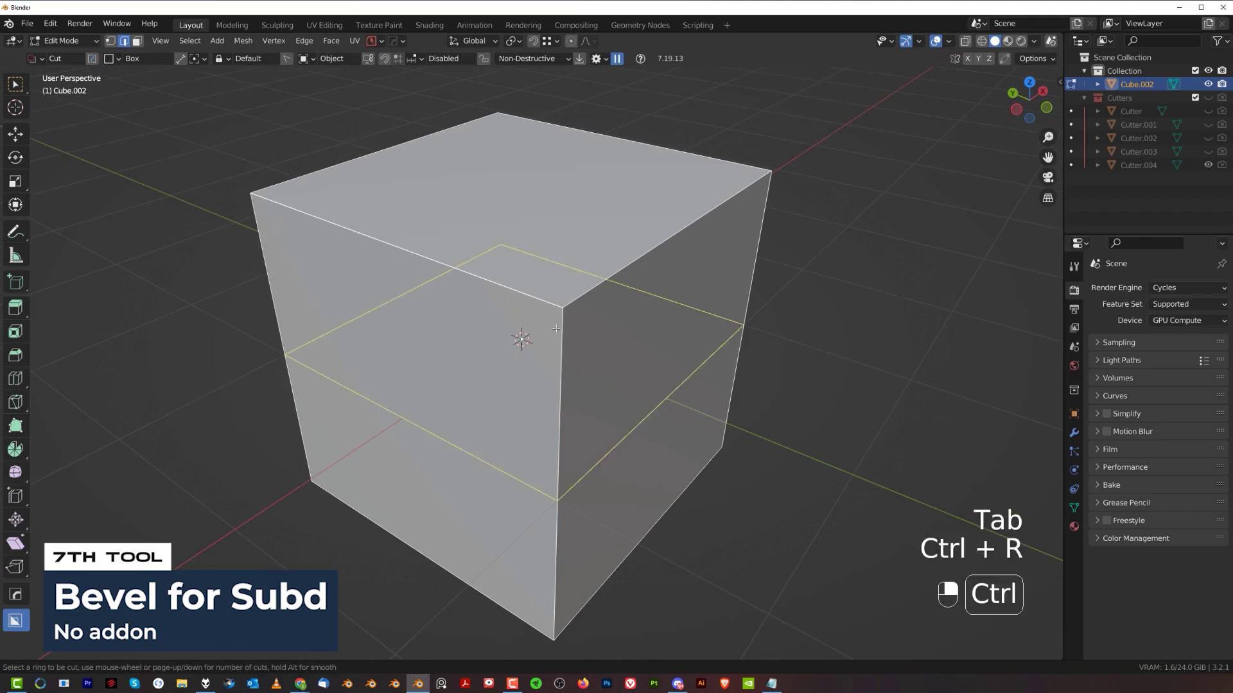
left_click(554, 328)
left_click(571, 180)
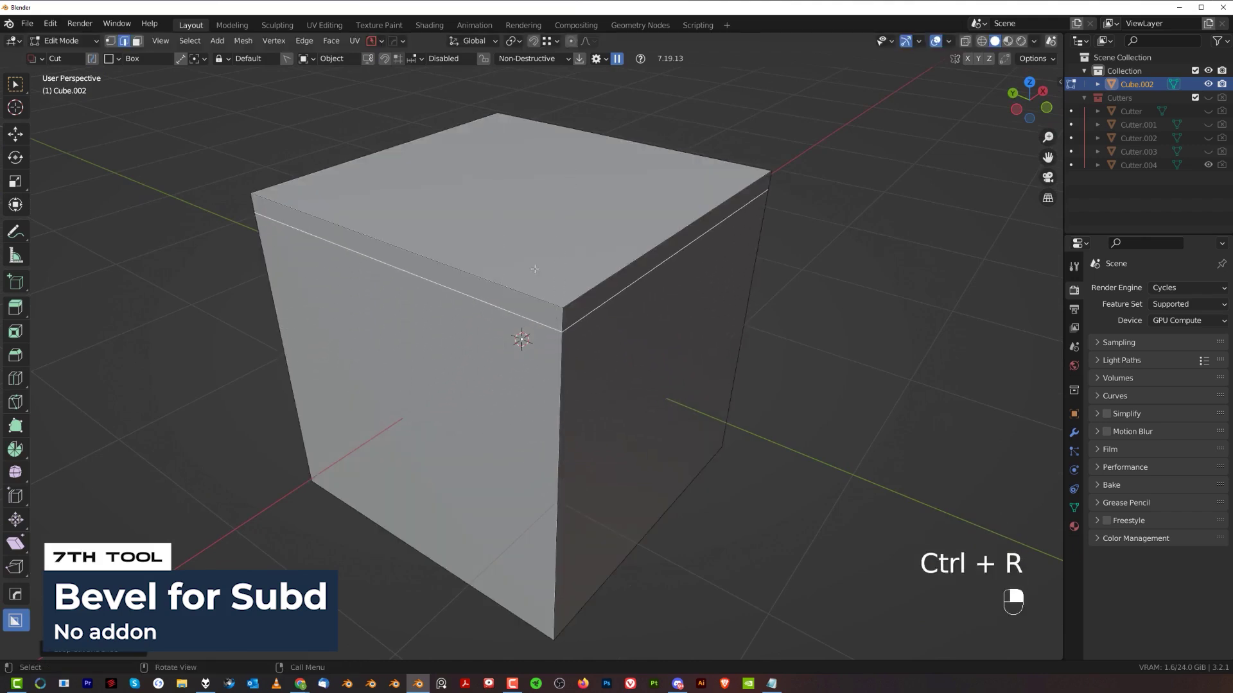
Add two vertical loop cuts, sliding each close to the cube's front corner edge.
key("ctrl+r")
left_click(545, 295)
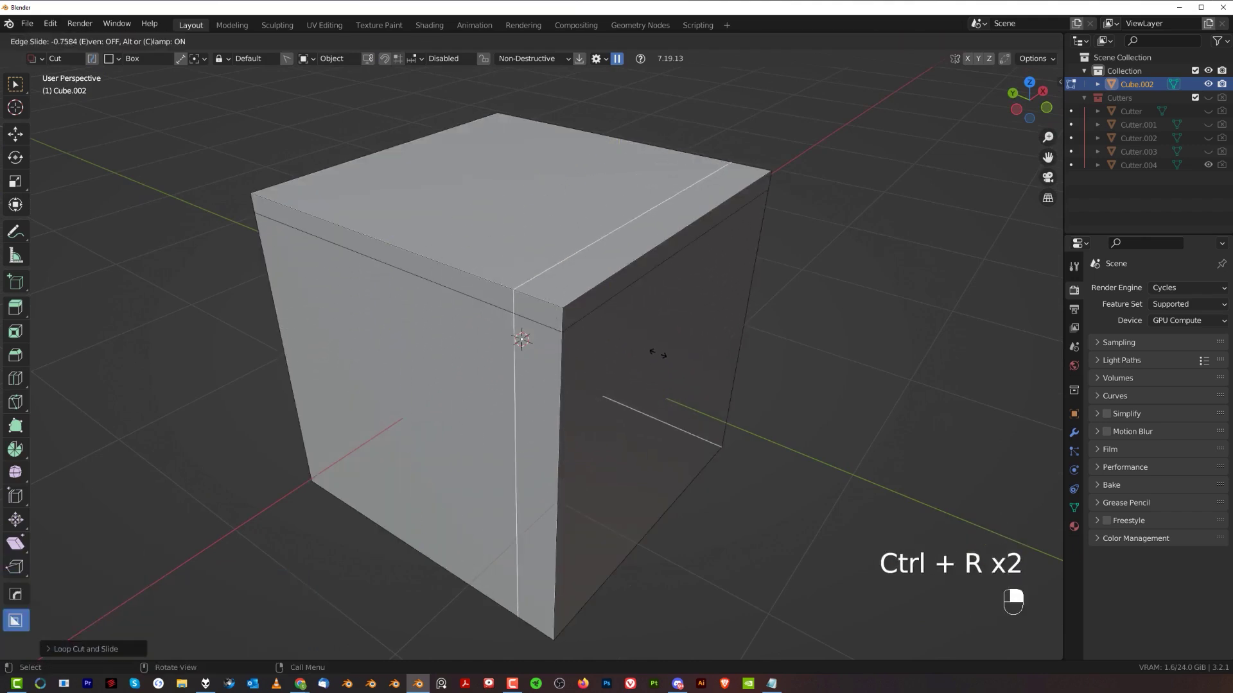
left_click(677, 366)
left_click(609, 292)
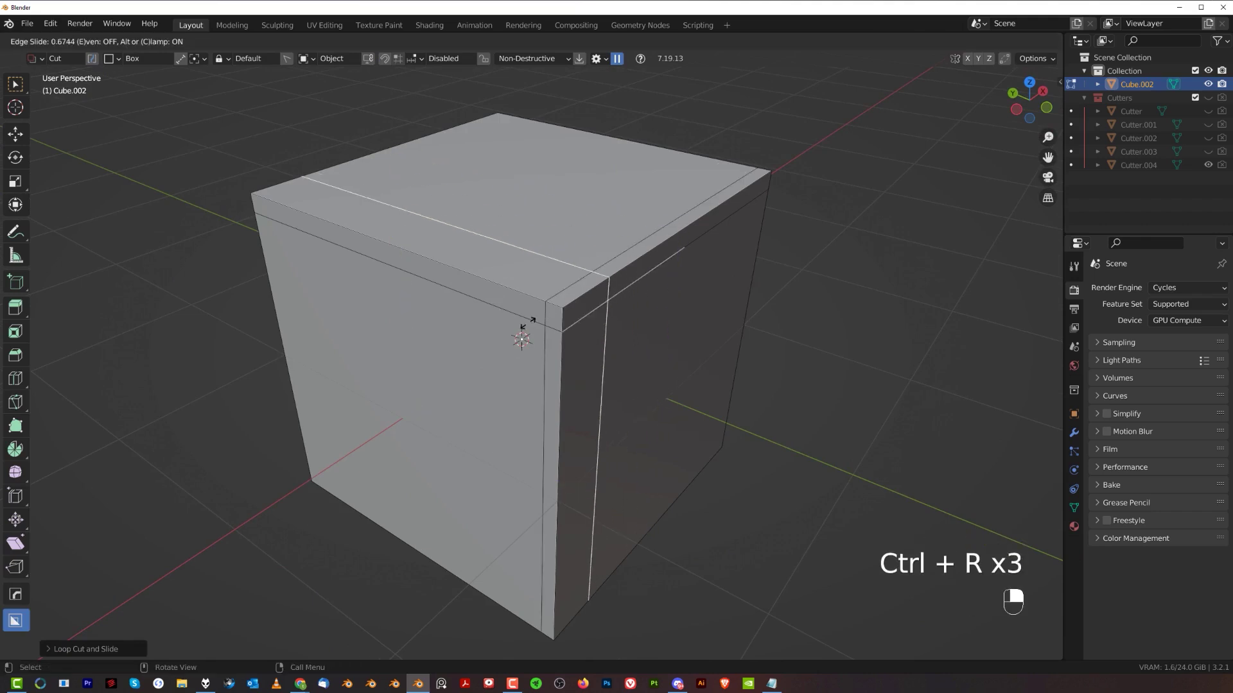
left_click(519, 339)
Symmetrize the cube three times with MACHIN3 Symmetrize, mirroring the support loops across each axis.
scroll(546, 339, "down", 2)
middle_click_drag(569, 338, 479, 321)
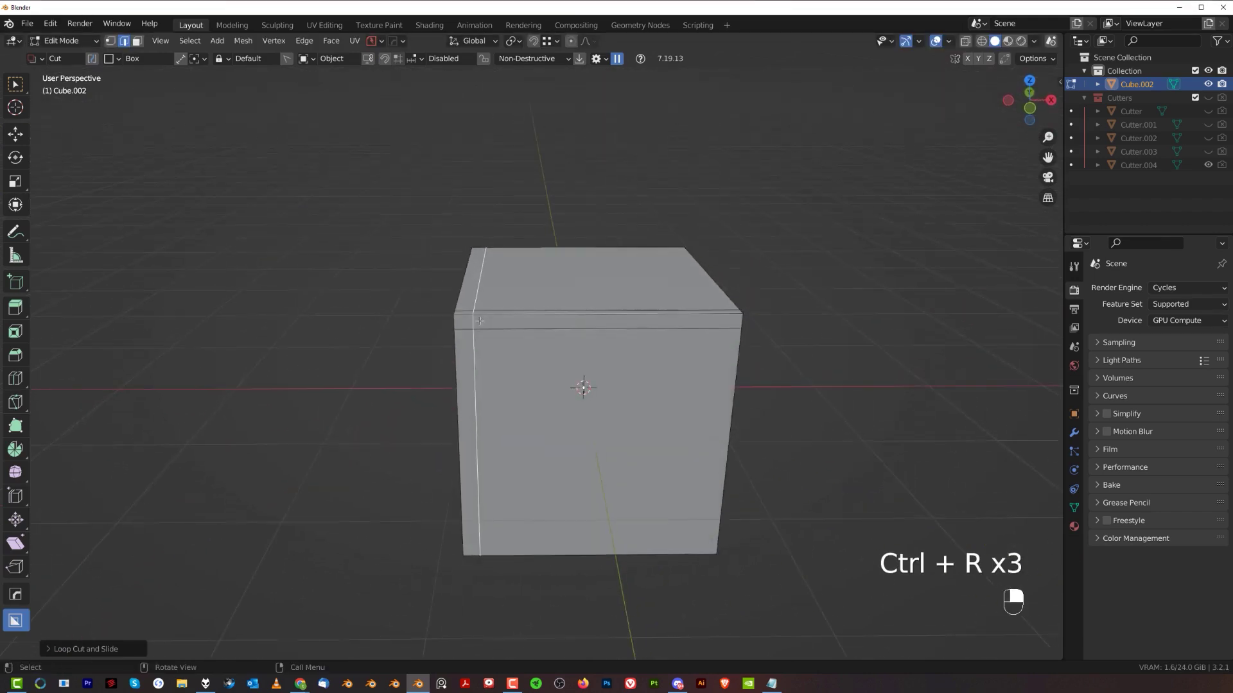
middle_click_drag(722, 398, 552, 404)
key("alt+x")
middle_click_drag(441, 406, 441, 359)
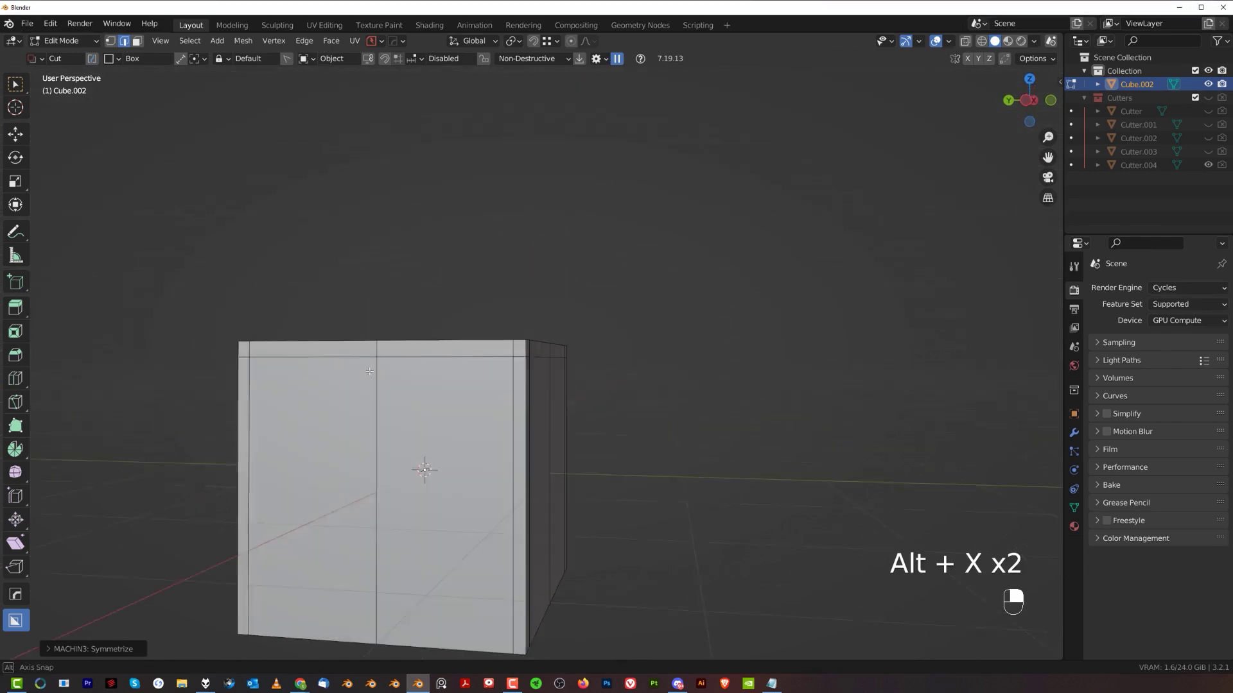
key("alt+x")
middle_click_drag(536, 494, 465, 319, "shift")
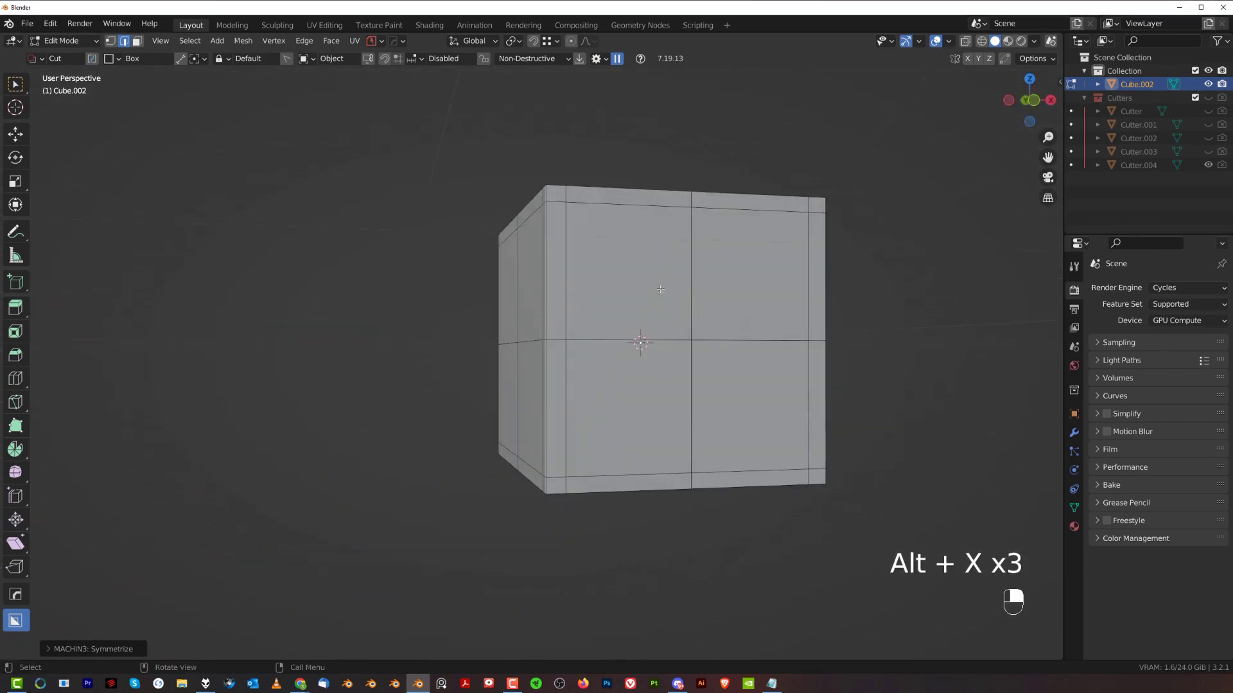
Return to Object Mode and give the cube a level 4 subdivision to preview its rounded edges.
middle_click_drag(660, 289, 488, 336)
key("Tab")
key("ctrl+4")
scroll(581, 366, "down", 3)
scroll(436, 339, "up", 3)
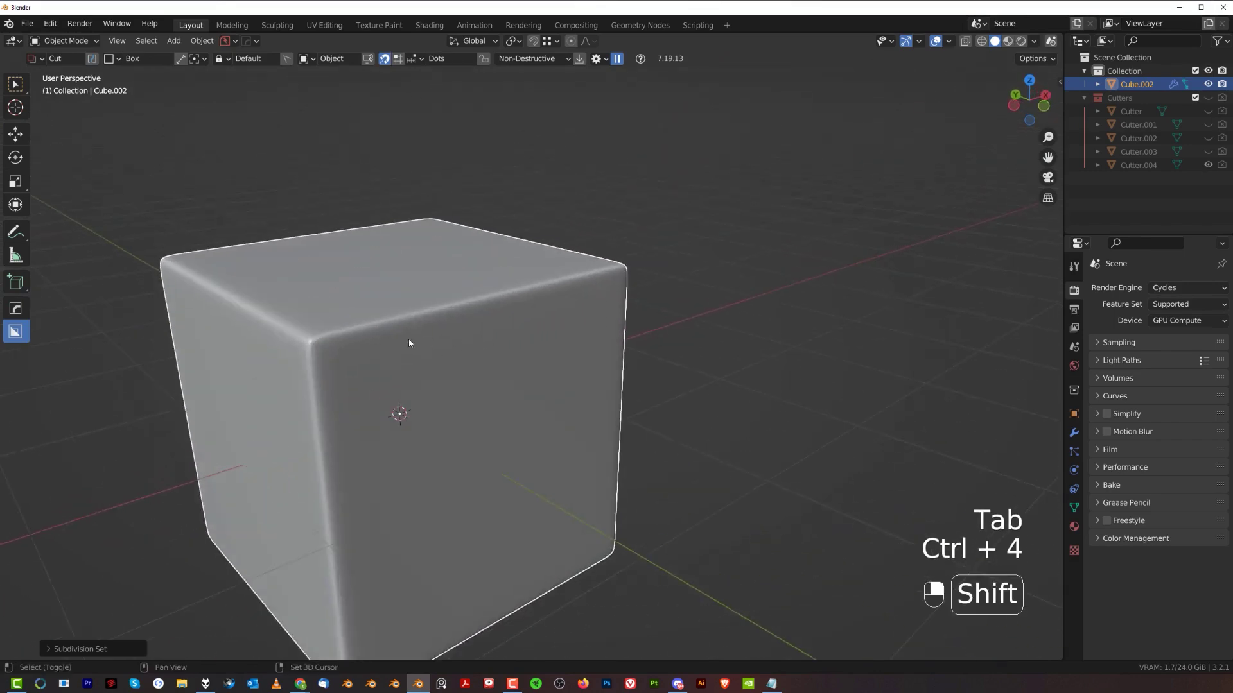
middle_click_drag(409, 343, 461, 281, "shift")
Delete the subdivided cube, and undo both the deletion and the subdivision.
left_click(501, 338)
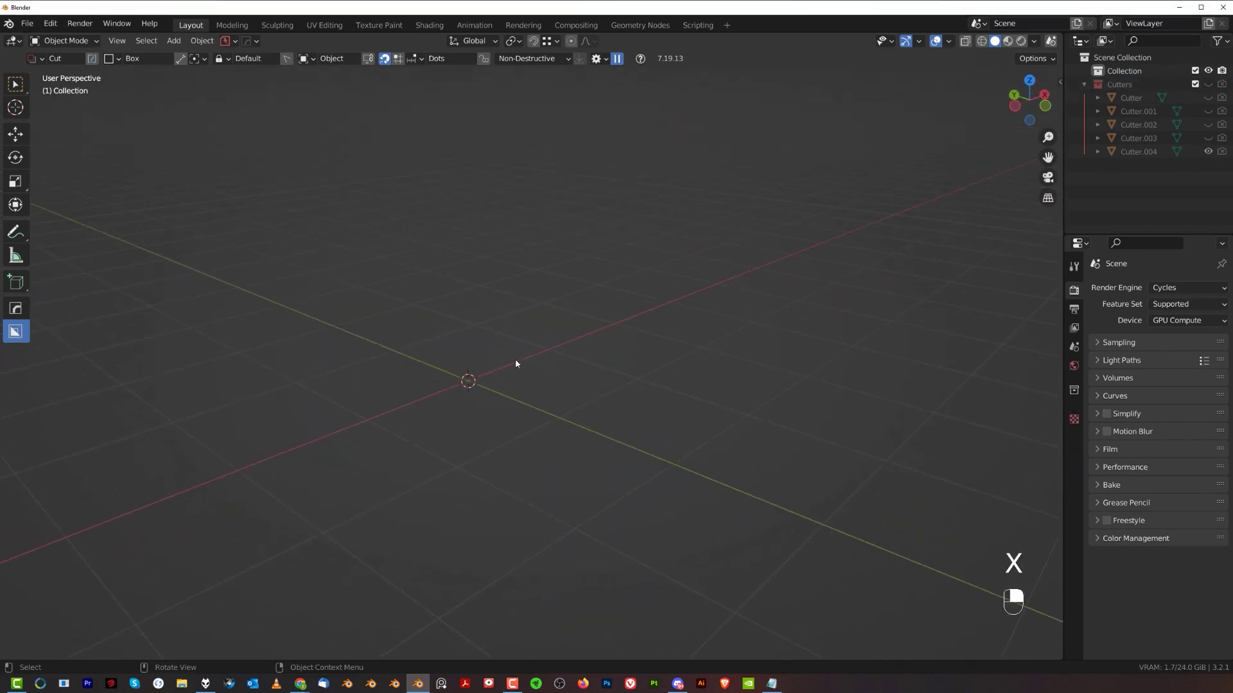
key("ctrl+z")
key("ctrl+z")
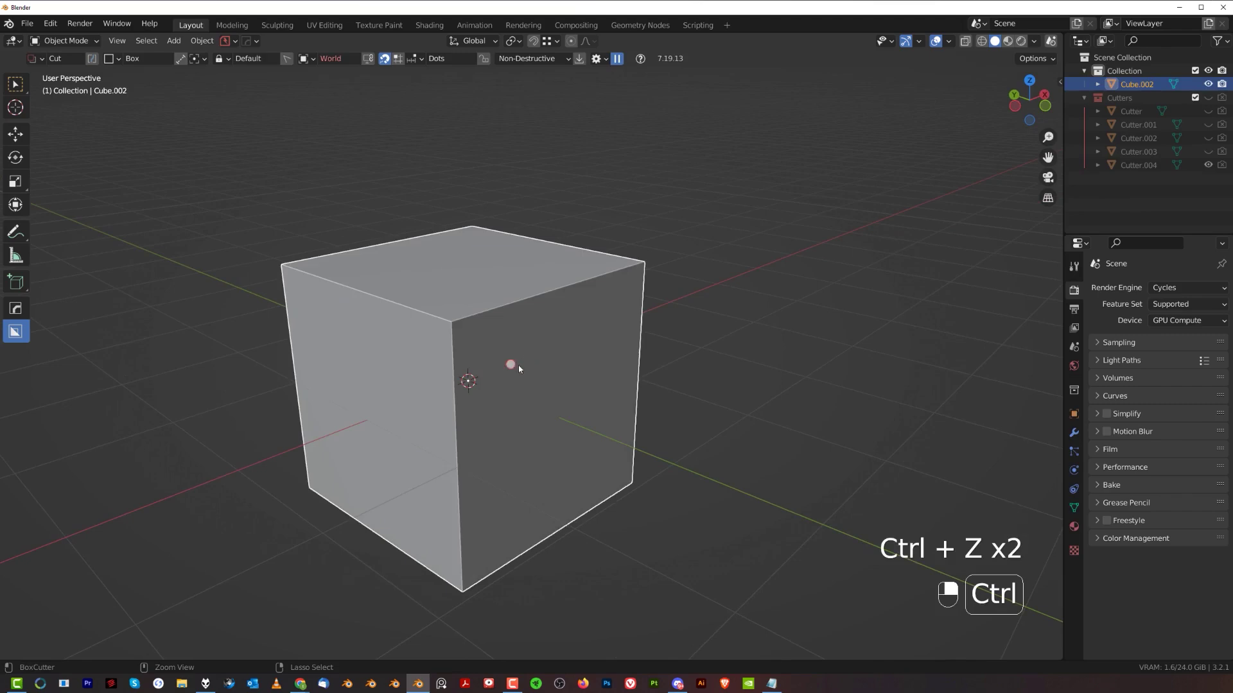
Examine the mirrored support loops around the cube in Edit Mode and return to Object Mode.
key("Tab")
scroll(553, 373, "up", 2)
middle_click_drag(613, 334, 578, 359)
scroll(588, 347, "up", 1)
scroll(568, 385, "down", 4)
scroll(556, 371, "down", 3)
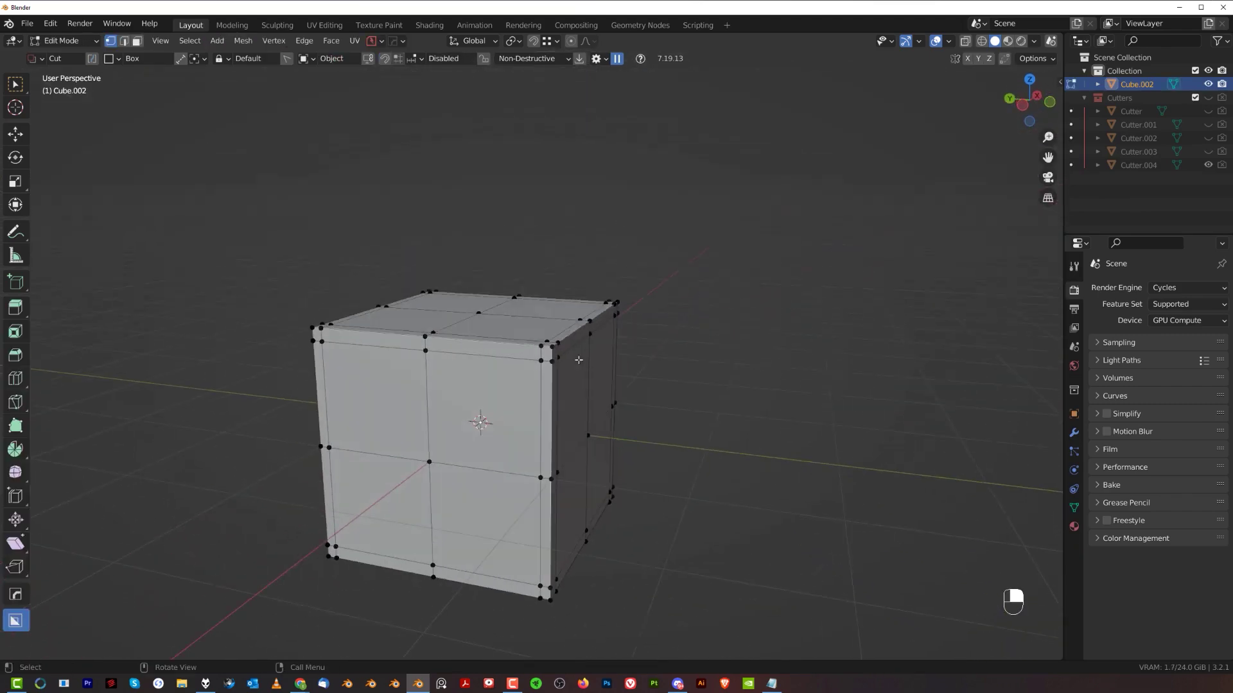
key("Tab")
middle_click_drag(512, 324, 538, 307, "shift")
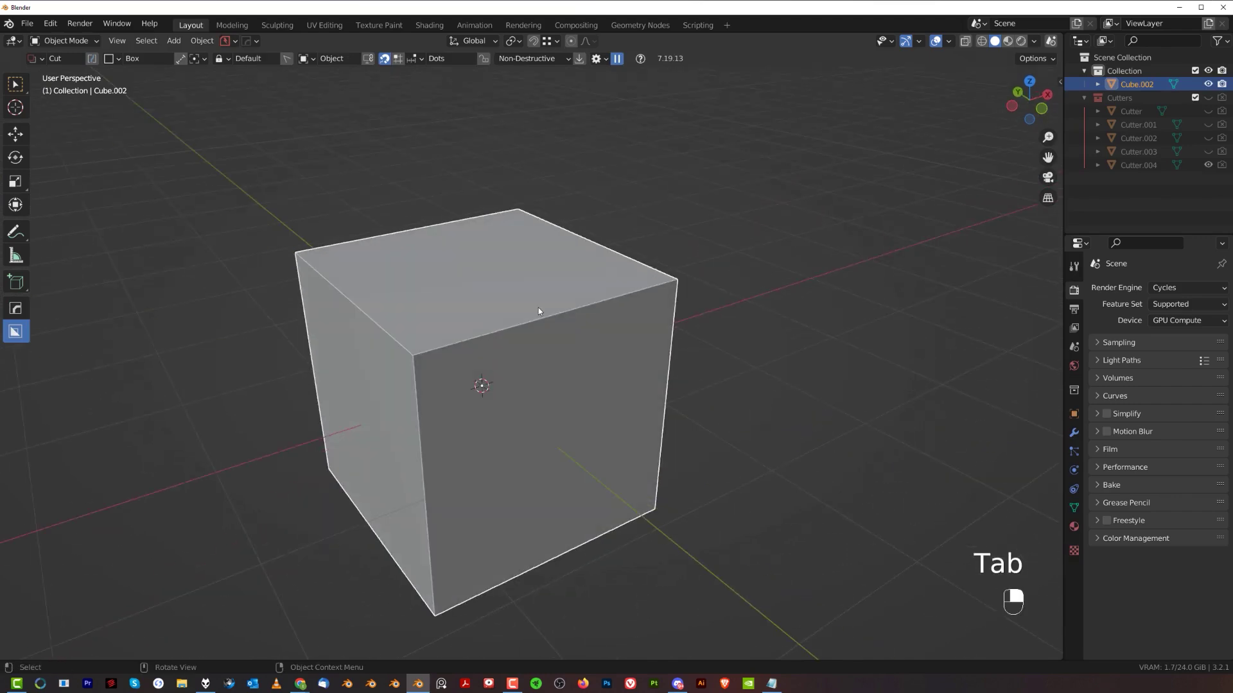
Delete the support-looped cube and add a new mesh cube in its place.
key("x")
left_click(541, 311)
key("shift+a")
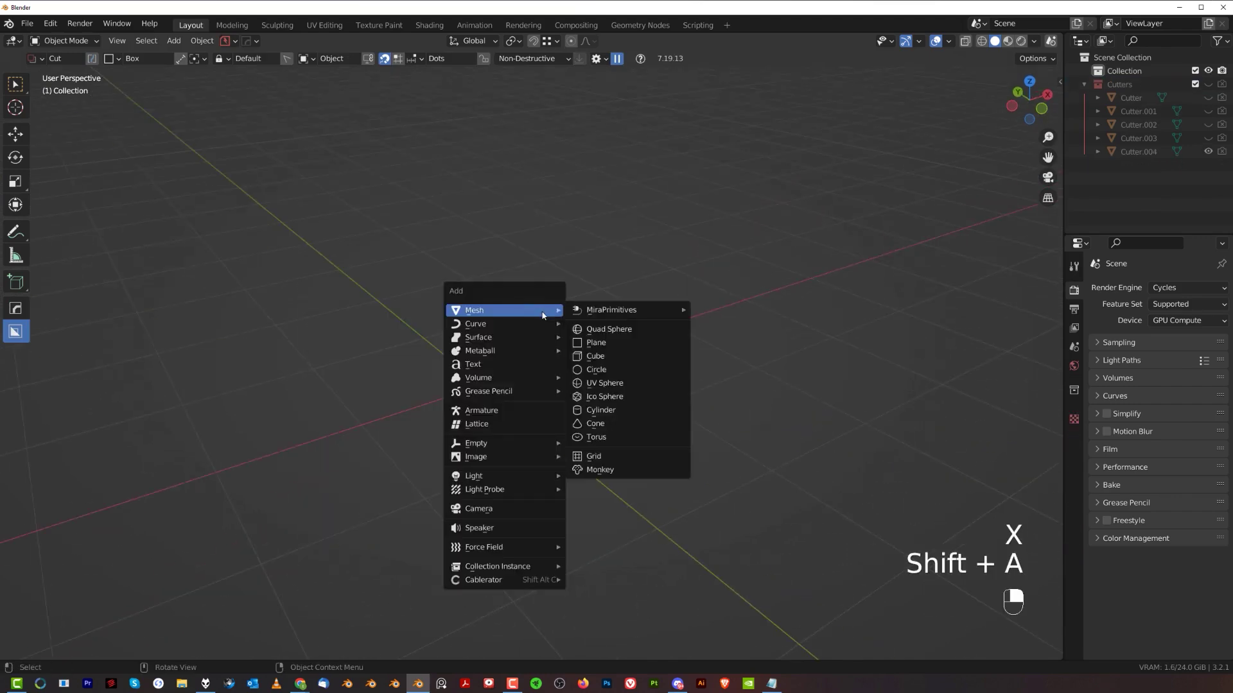
left_click(602, 355)
Use BoxCutter to cut a box notch about 0.586 deep into the cube's upper edge and a slot through its front corner.
left_click_drag(622, 310, 604, 376)
left_click(605, 495)
scroll(556, 481, "down", 3)
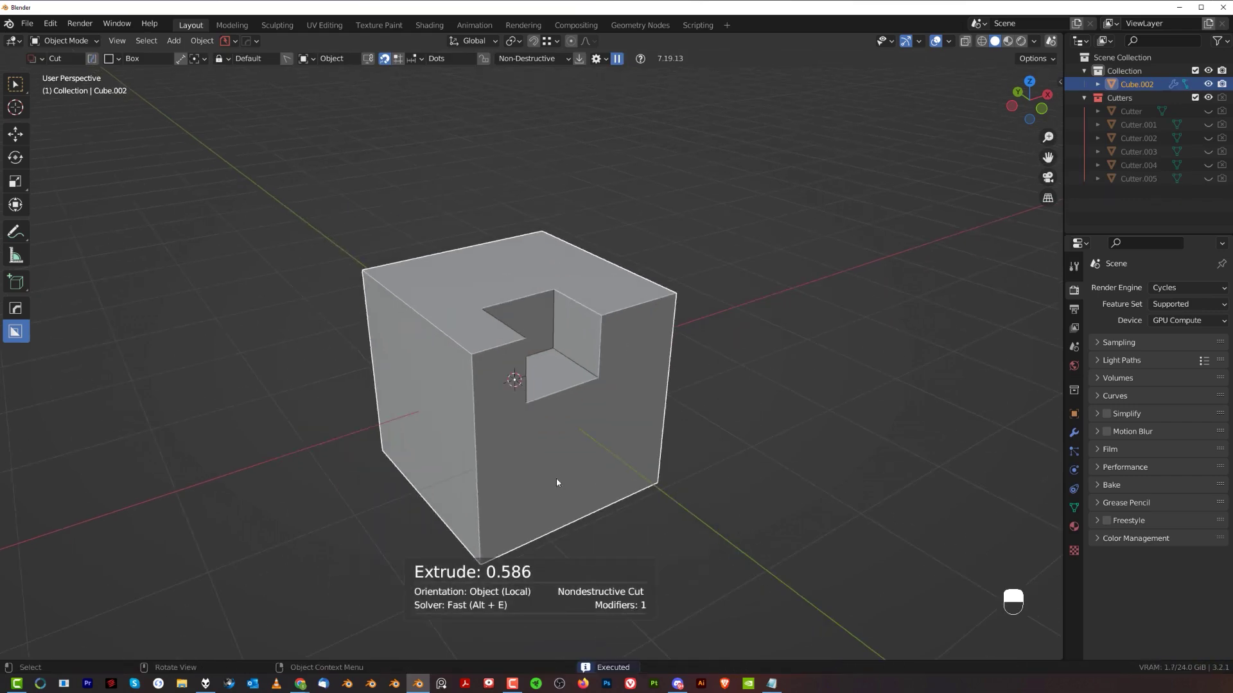
left_click_drag(445, 429, 490, 504)
left_click(626, 497)
Bevel the outlined edges of the cut cube with 2 segments, profile 1.000 and a width of about 0.04 m.
middle_click_drag(627, 500, 618, 380, "shift")
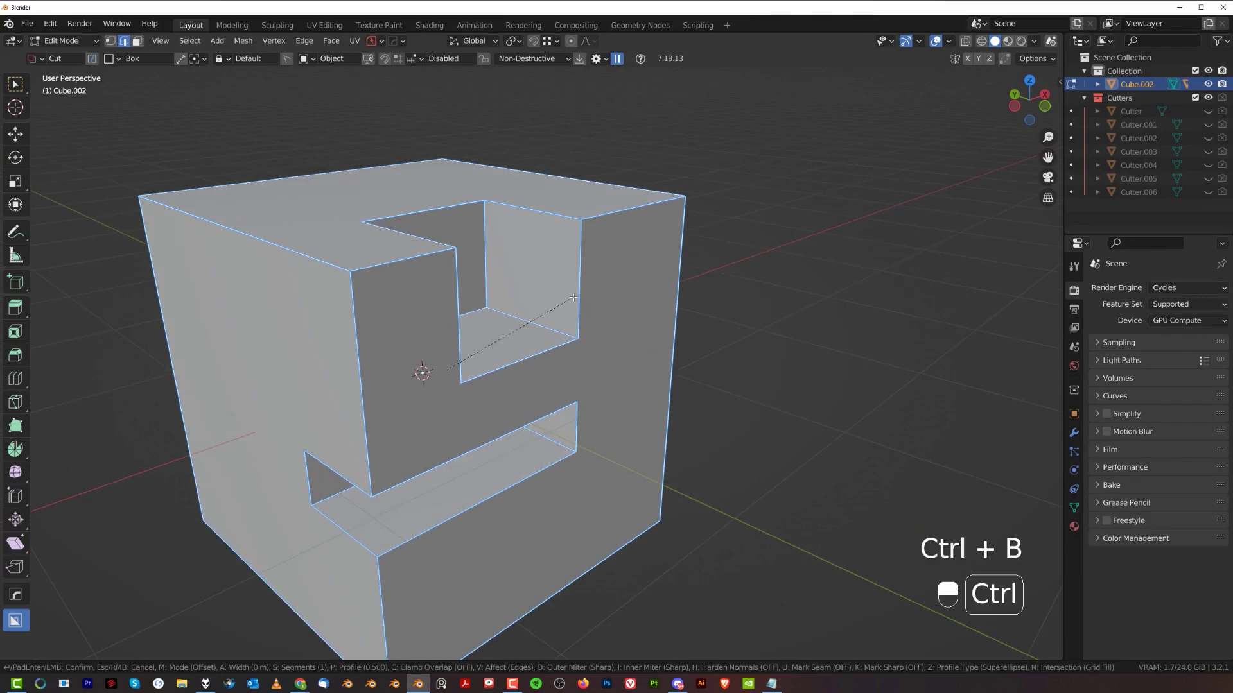
scroll(590, 308, "up", 1)
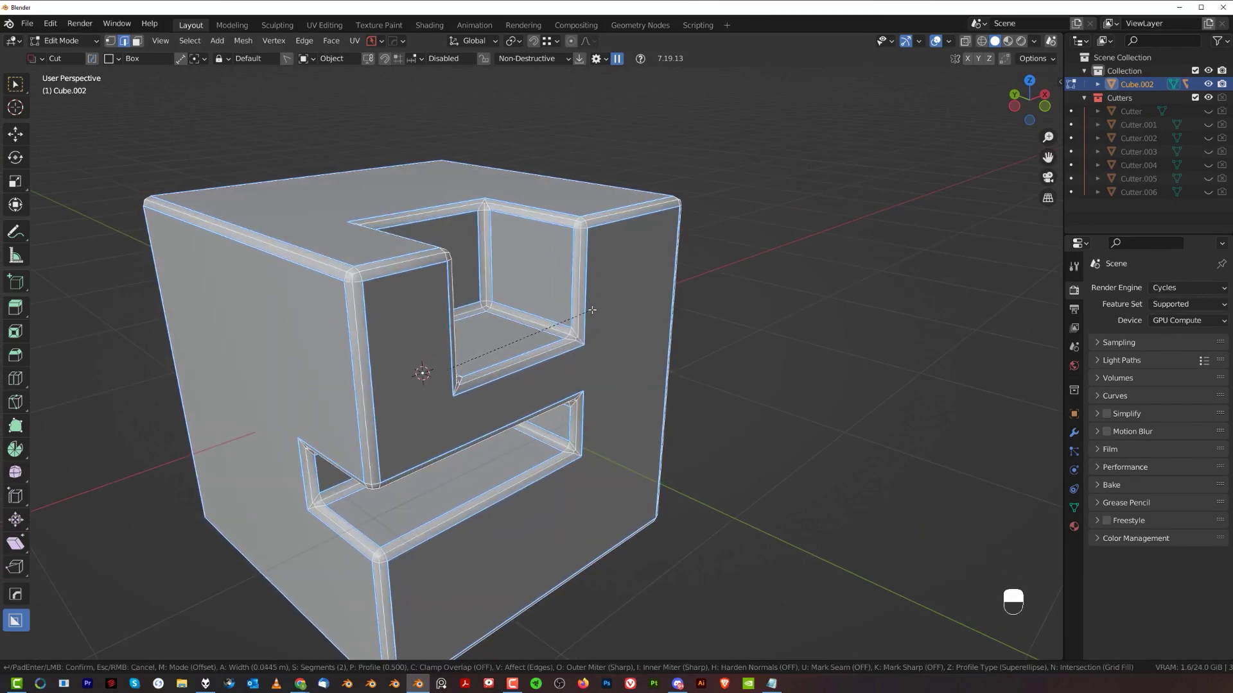
key("p")
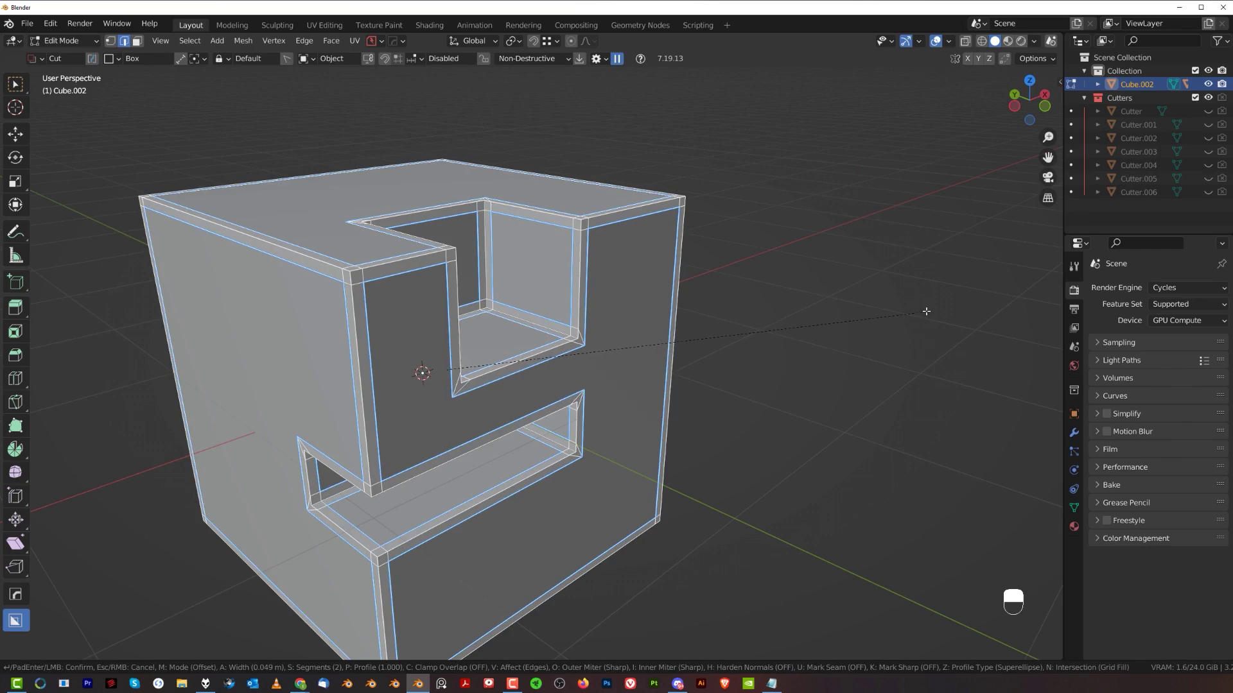
key("a")
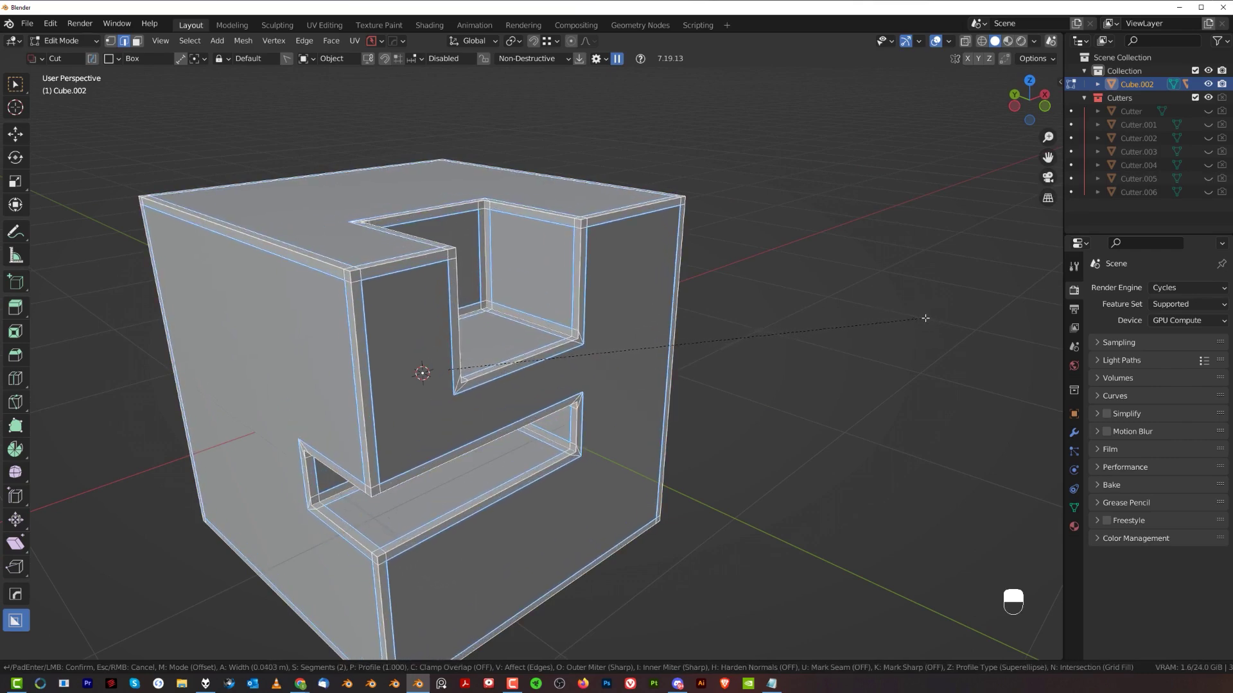
left_click(923, 317)
Return to Object Mode and give the bevelled cube a level 3 subdivision.
key("Tab")
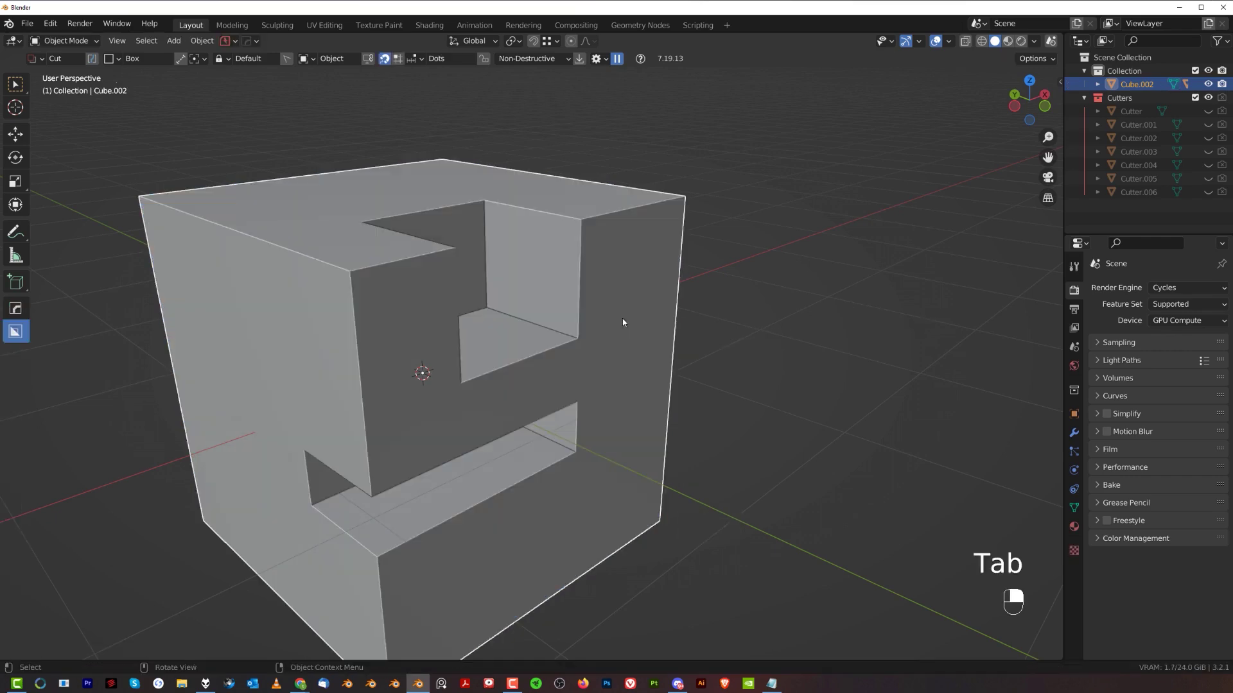
key("ctrl+3")
scroll(545, 357, "down", 1)
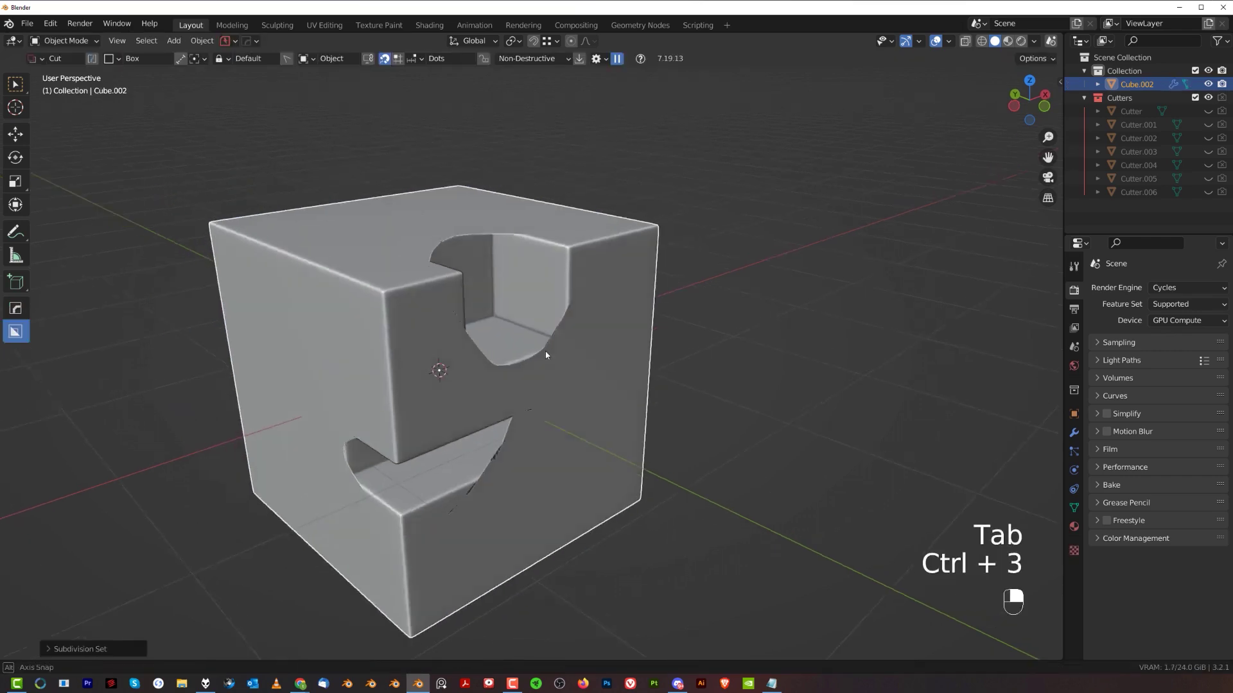
middle_click_drag(545, 357, 461, 367)
scroll(461, 367, "up", 2)
In Edit Mode, connect the corner vertex of the upper notch to the matching corner vertex of the slot below.
key("Tab")
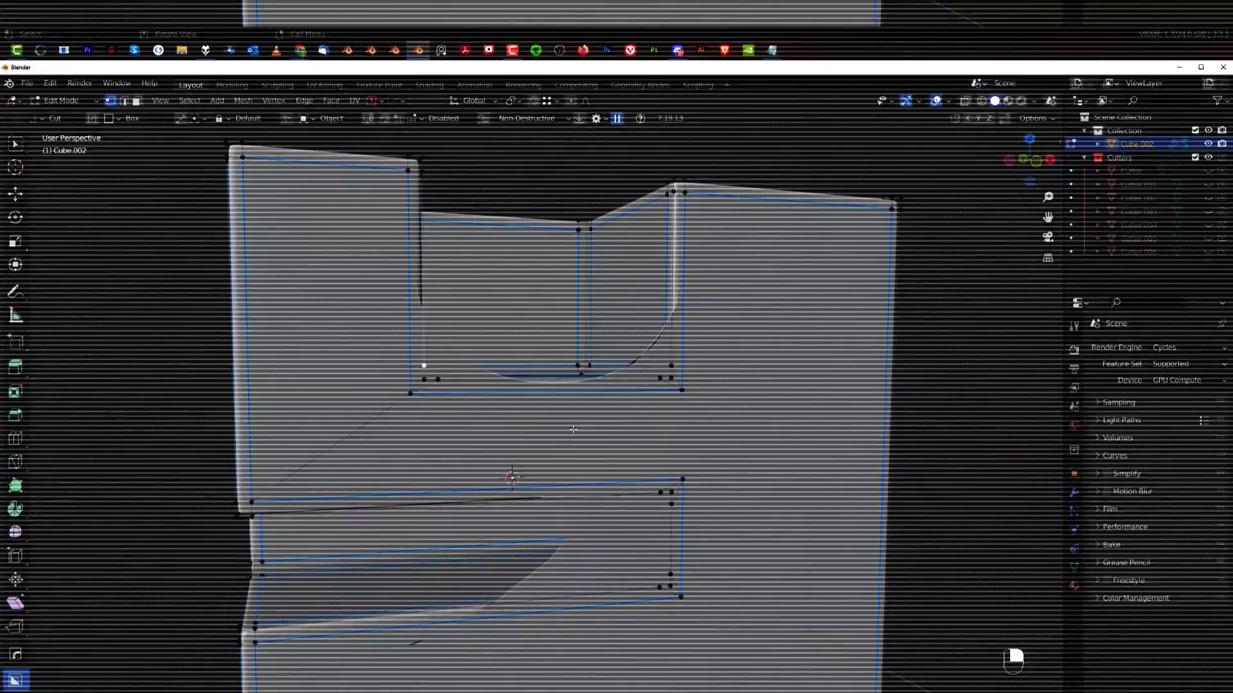
middle_click_drag(575, 364, 514, 313)
scroll(649, 256, "up", 2)
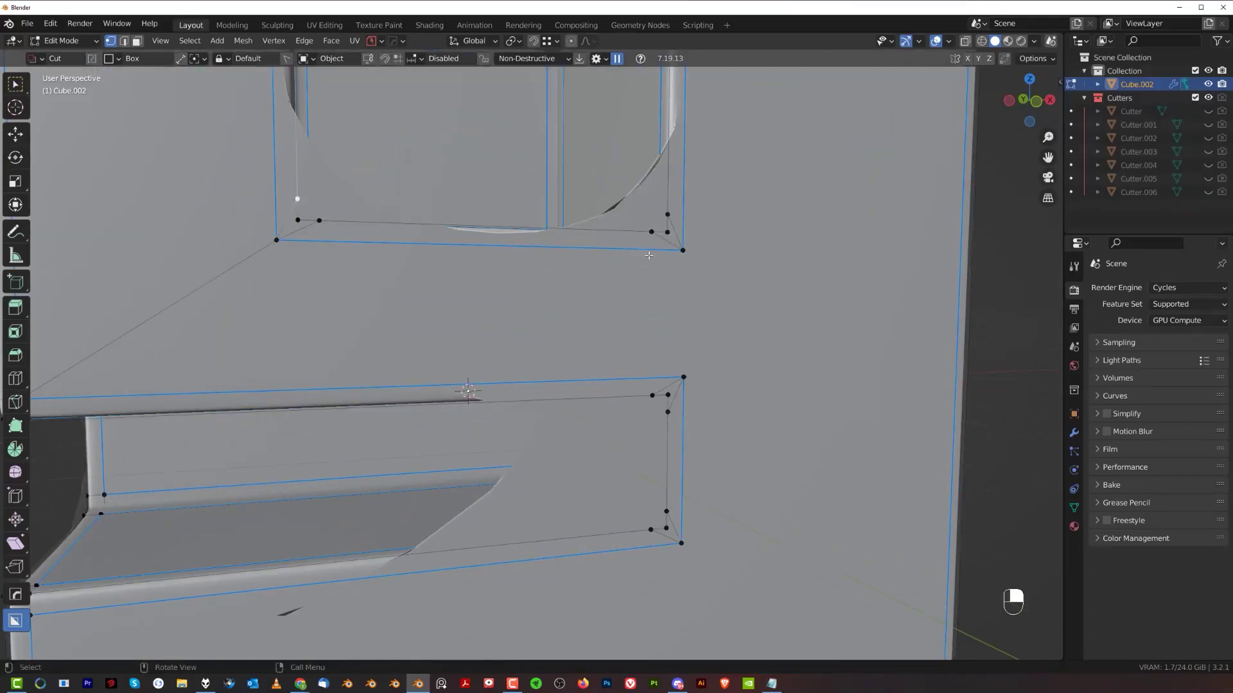
key("j")
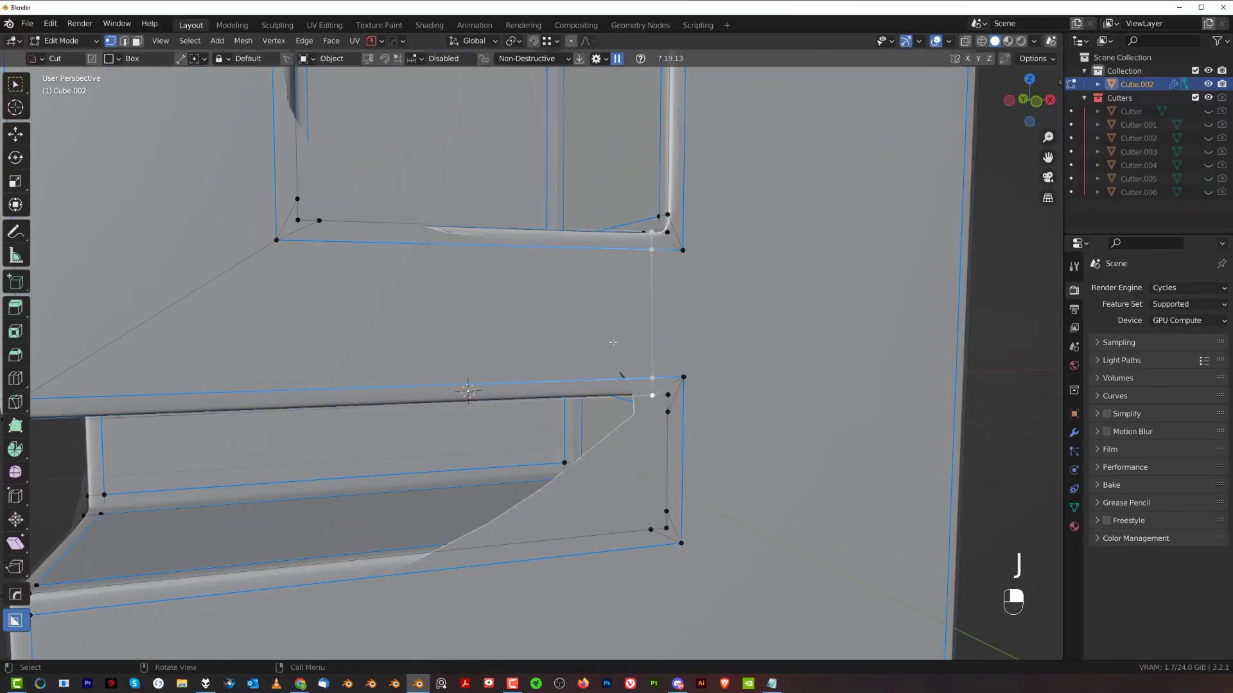
Knife an edge from the notch's lower inner corner across to the cube's vertical edge and return to Object Mode.
middle_click_drag(703, 286, 578, 355, "shift")
scroll(616, 332, "down", 2)
key("k")
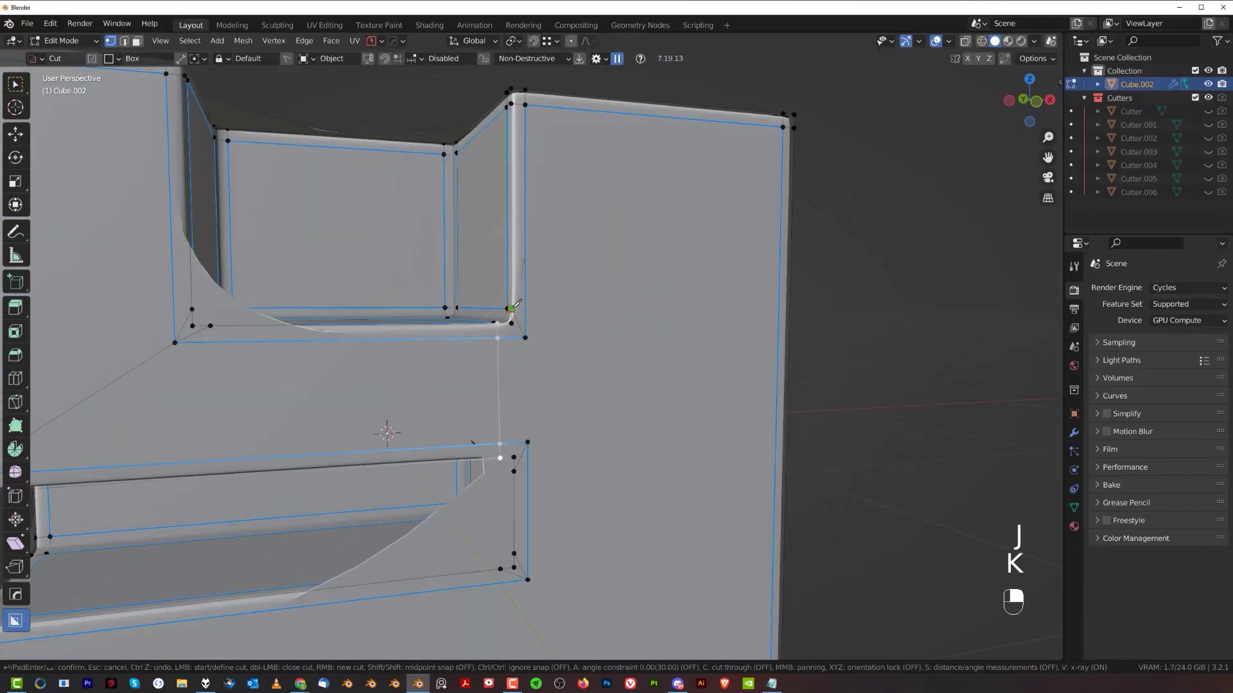
left_click(789, 310)
key("Return")
scroll(642, 334, "down", 1)
middle_click_drag(573, 350, 607, 388)
key("Tab")
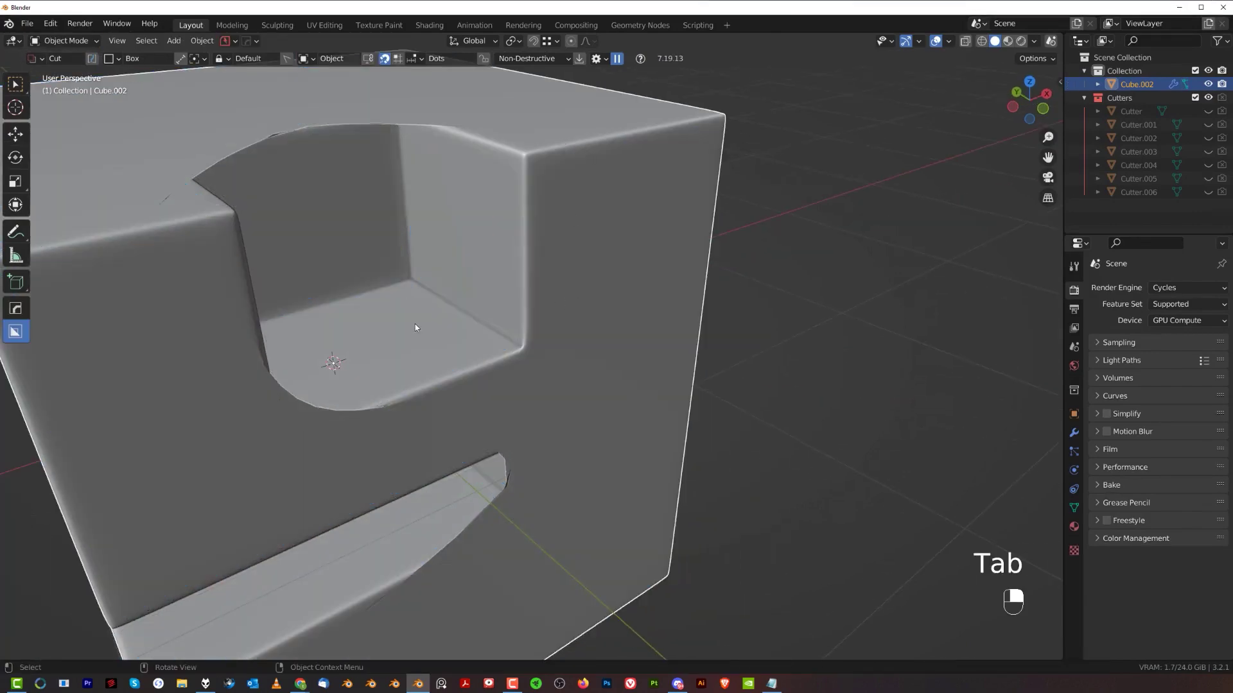
middle_click_drag(415, 324, 590, 333, "shift")
scroll(572, 368, "down", 1)
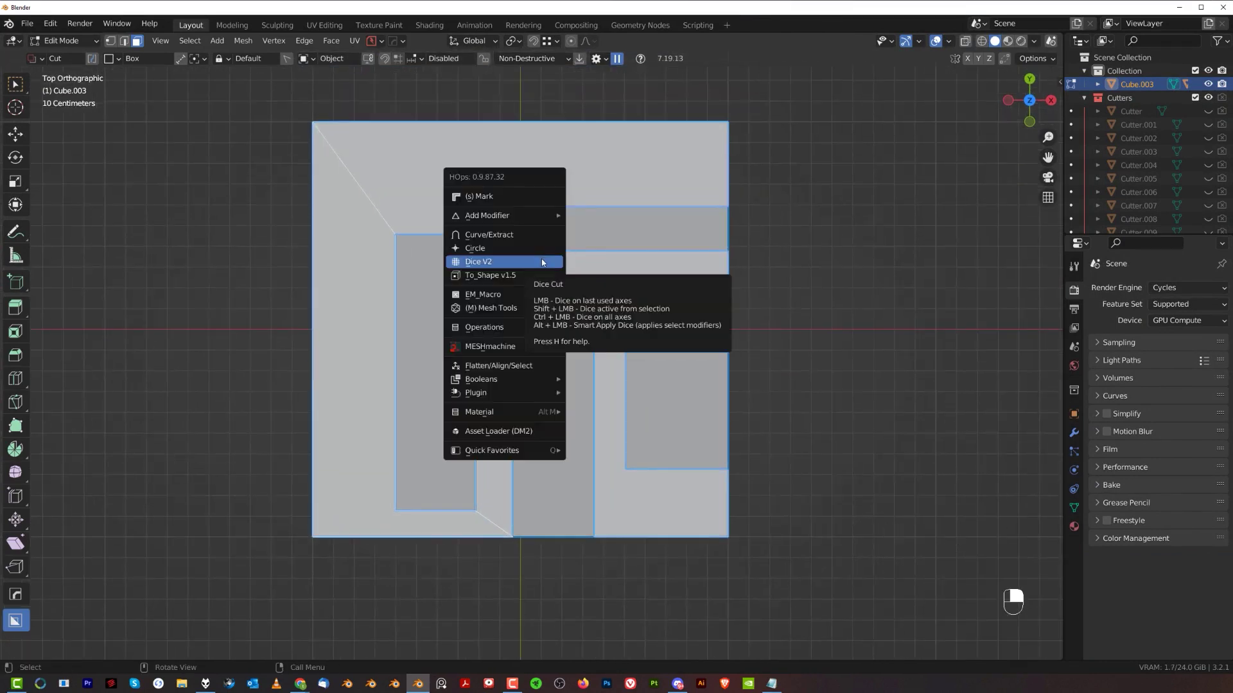
Apply HardOps Dice V2 in 2D mode to the cube's top face with 6 divisions in X and 6 in Y.
left_click(543, 262)
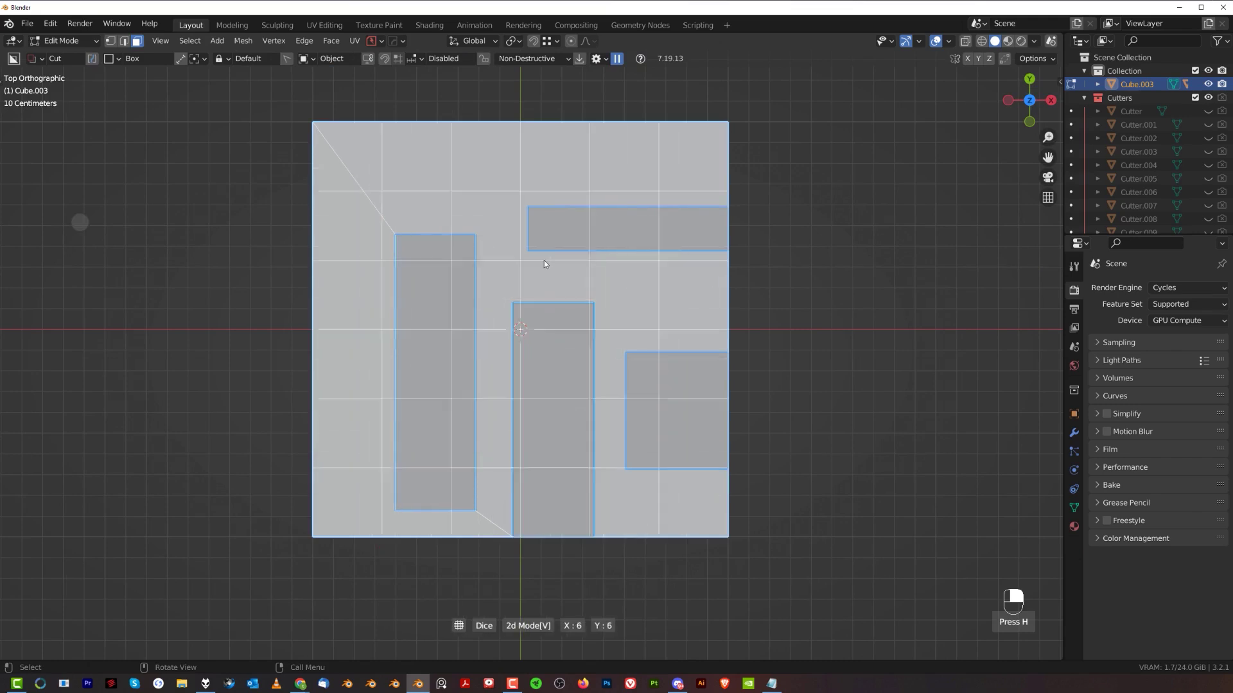
scroll(545, 260, "down", 2)
scroll(556, 277, "up", 1)
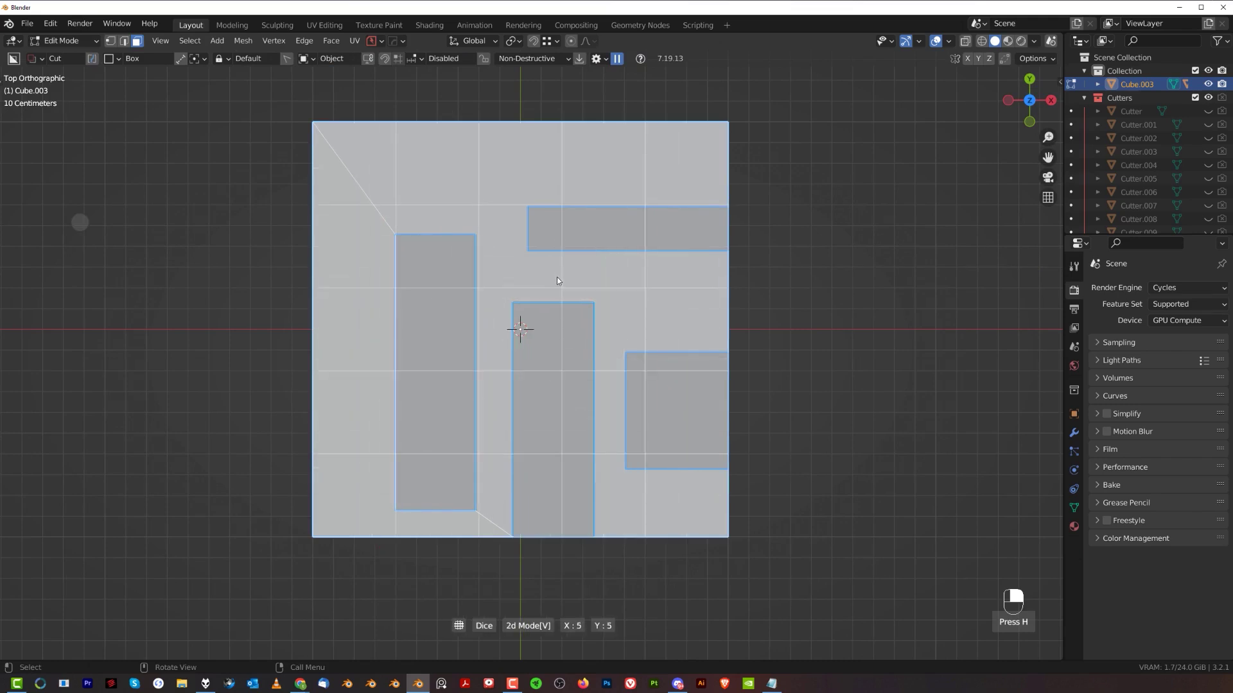
scroll(557, 281, "up", 1)
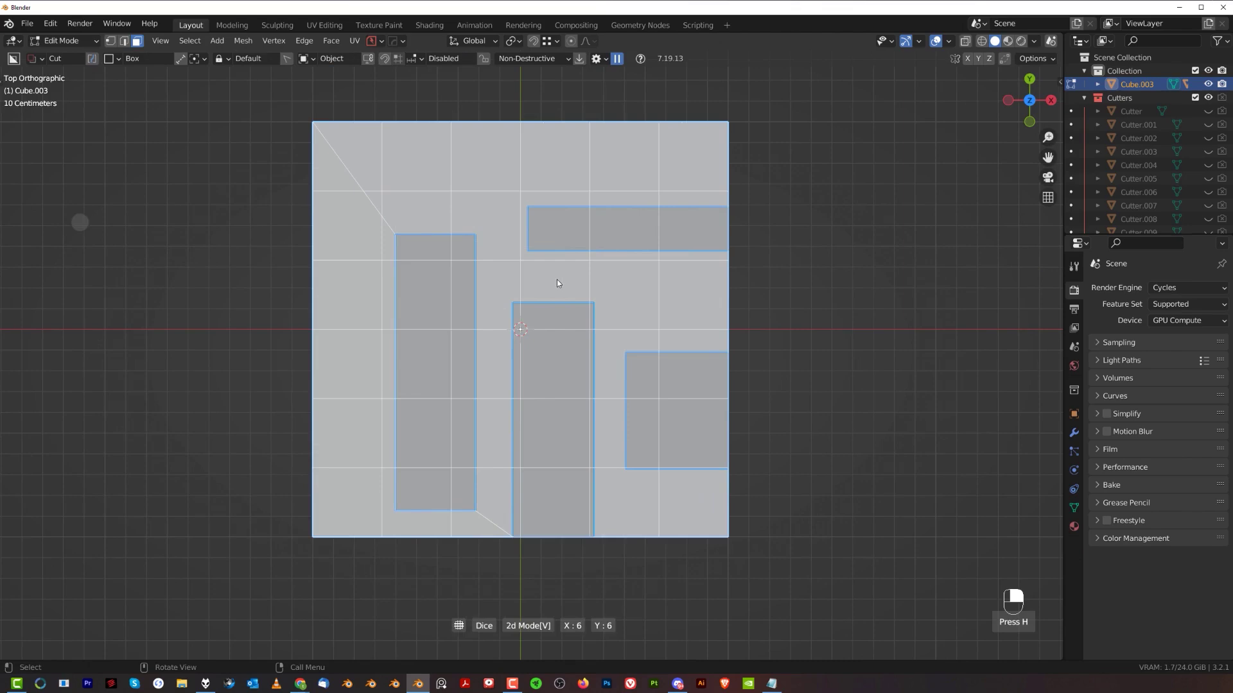
left_click(557, 281)
Switch to perspective view and select a diced top face between the cutouts.
middle_click_drag(567, 293, 621, 241)
key("KP_5")
key("Tab")
left_click(197, 310)
scroll(527, 348, "up", 3)
middle_click_drag(443, 293, 534, 244)
key("Tab")
left_click(618, 253)
left_click(444, 280)
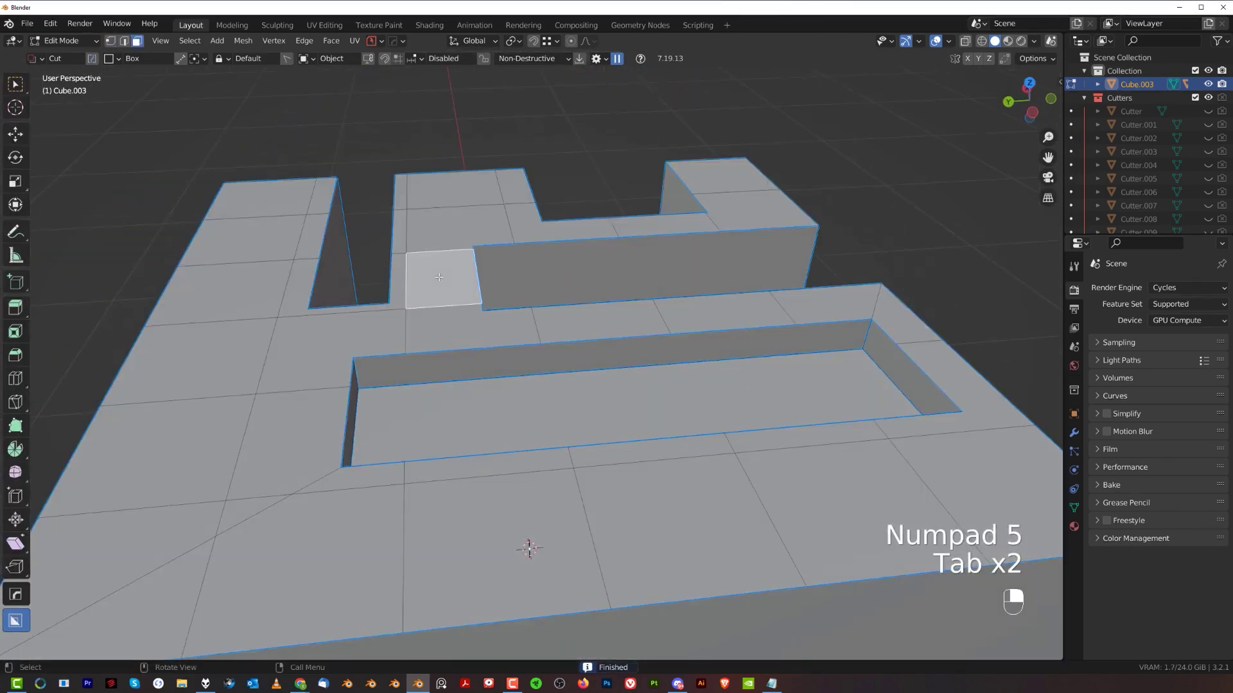
Examine the diced edges around the cutouts on the cube's top face from several angles.
middle_click_drag(444, 308, 583, 429)
scroll(539, 331, "down", 2)
scroll(566, 391, "up", 2)
scroll(604, 294, "up", 3)
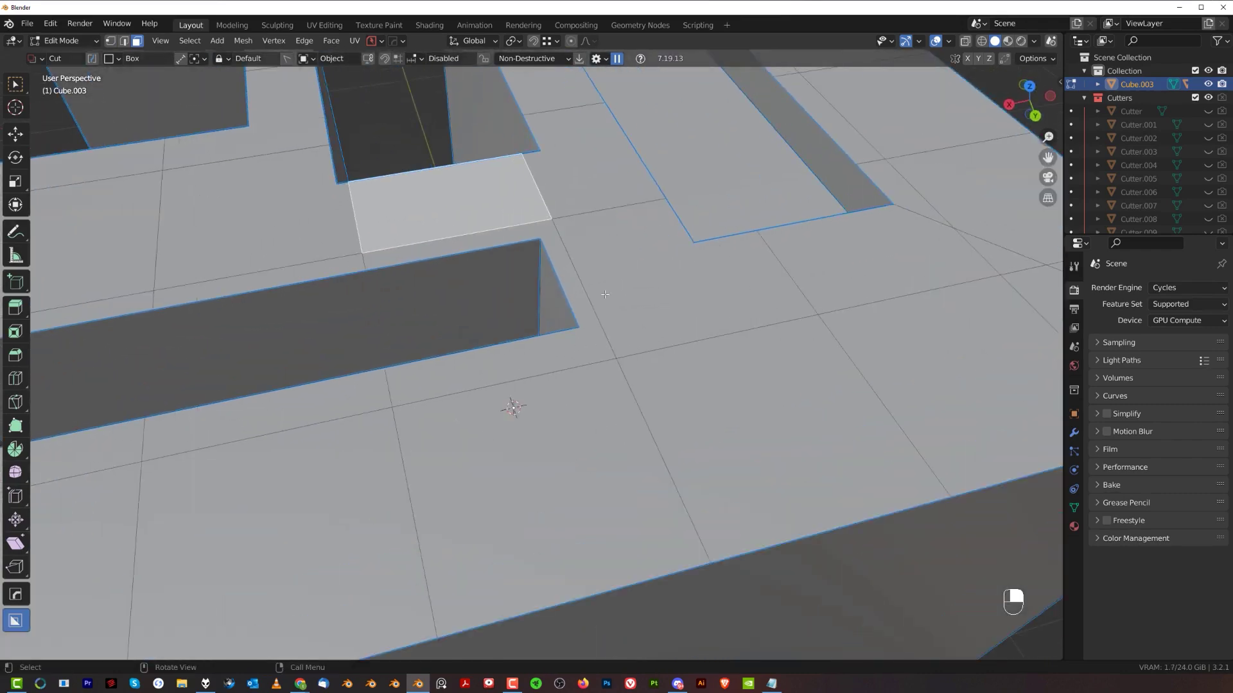
scroll(522, 314, "down", 5)
middle_click_drag(522, 314, 549, 430)
scroll(438, 419, "down", 2)
middle_click_drag(549, 430, 587, 411, "shift")
scroll(542, 346, "up", 2)
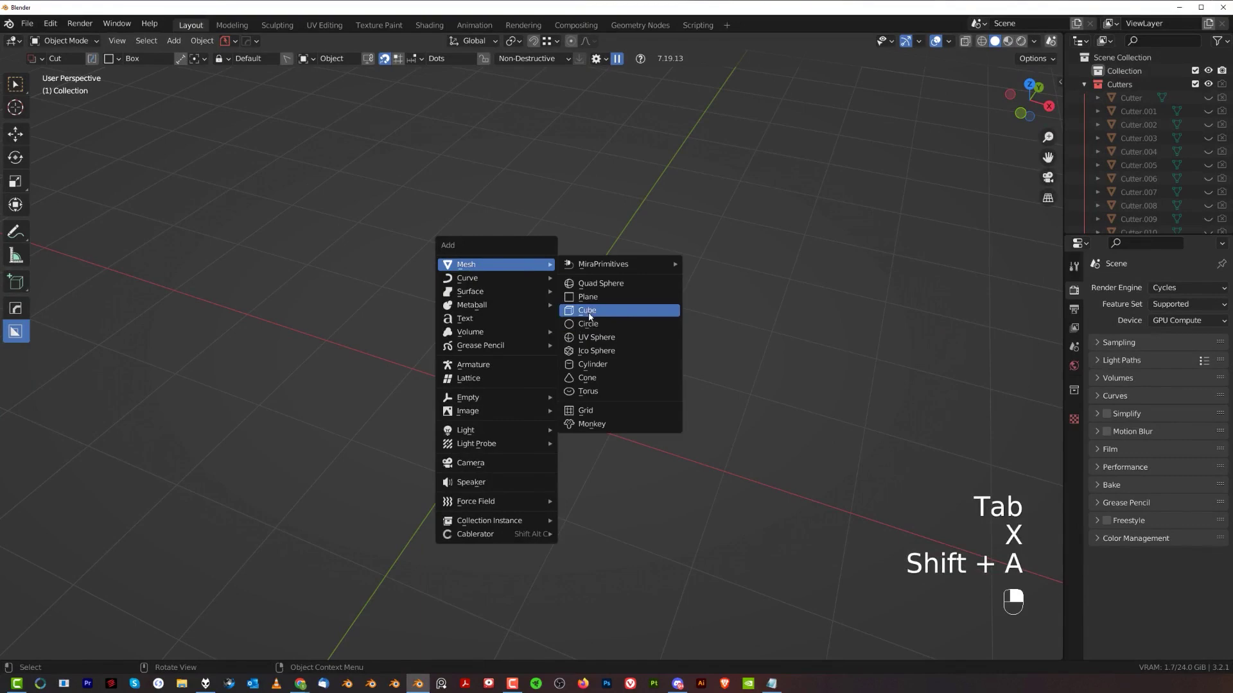
Add a mesh cylinder to the empty scene.
left_click(592, 364)
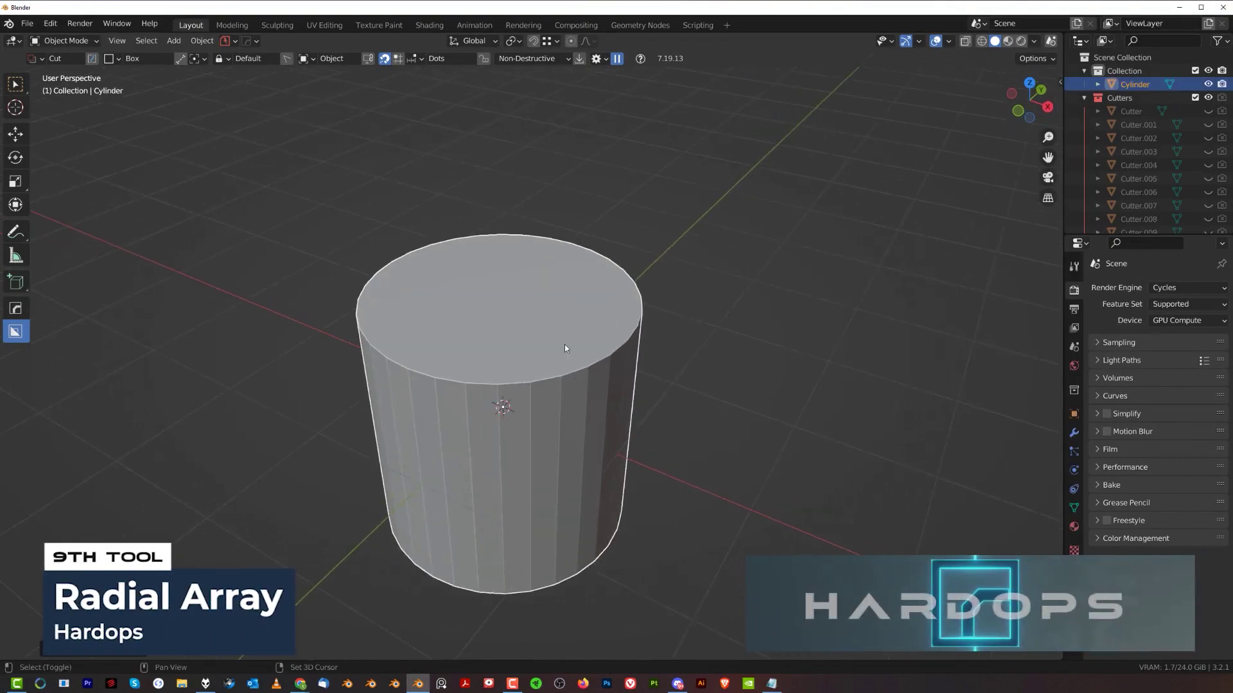
scroll(564, 348, "down", 3)
middle_click_drag(587, 332, 573, 342)
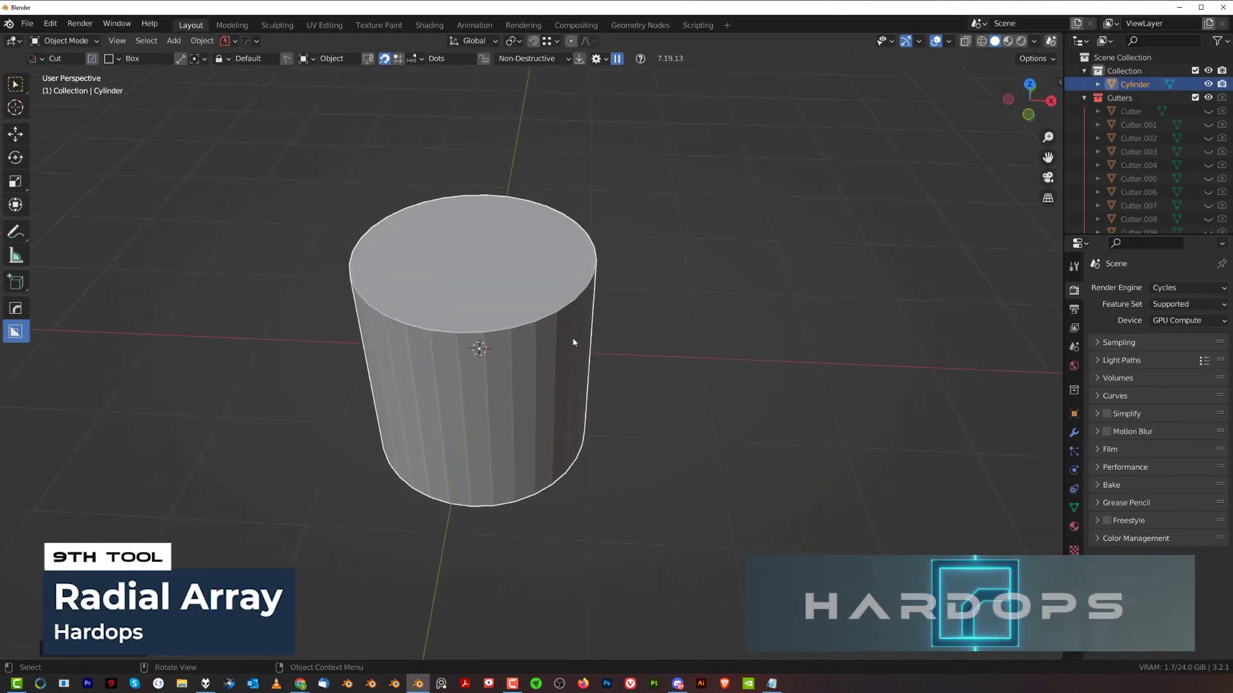
scroll(539, 328, "up", 1)
Bevel the rim of the cylinder's top face with a single segment and return to Object Mode.
key("Tab")
left_click(657, 297)
left_click(533, 263)
key("ctrl+b")
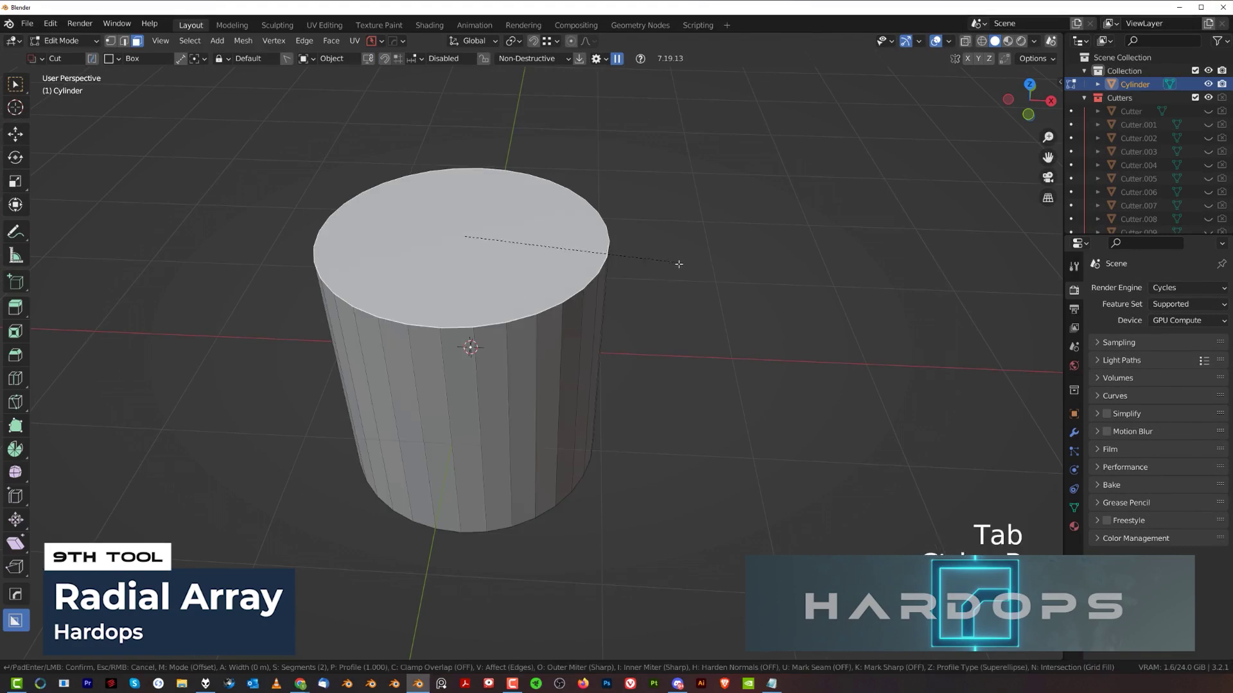
scroll(697, 279, "down", 1)
key("Tab")
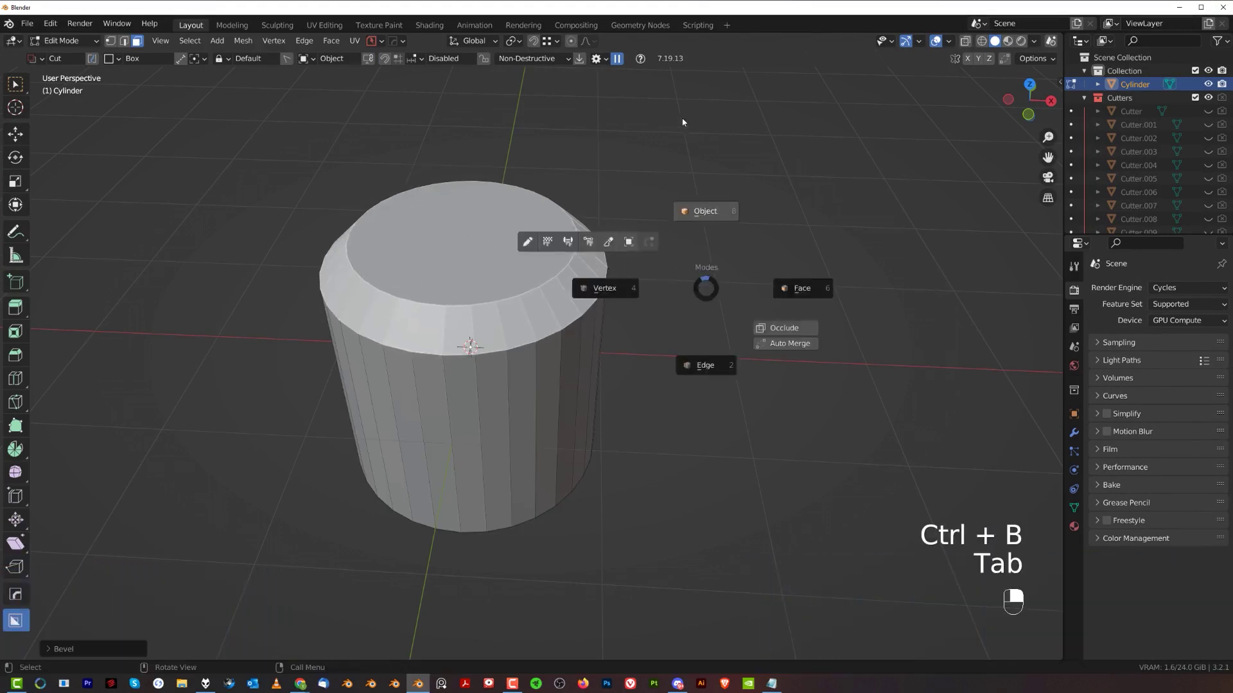
Rotate the cylinder to an oblique angle so its bevelled end faces sideways and upward.
scroll(664, 333, "down", 3)
key("r")
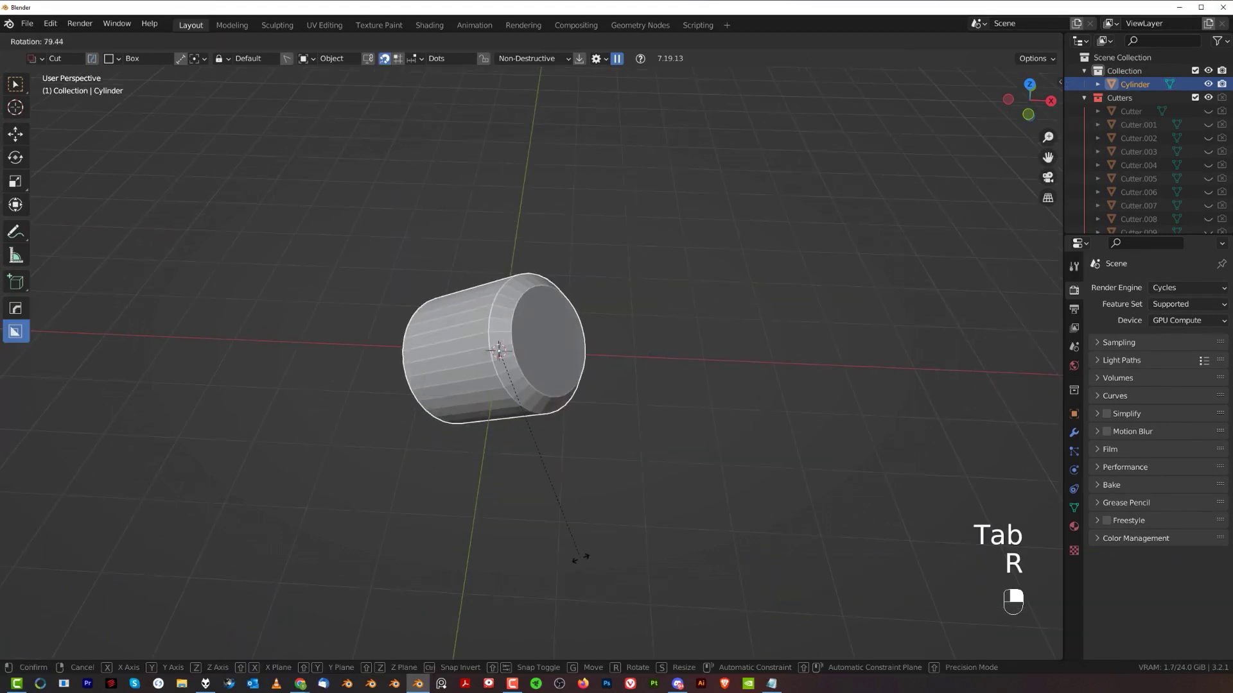
key("x")
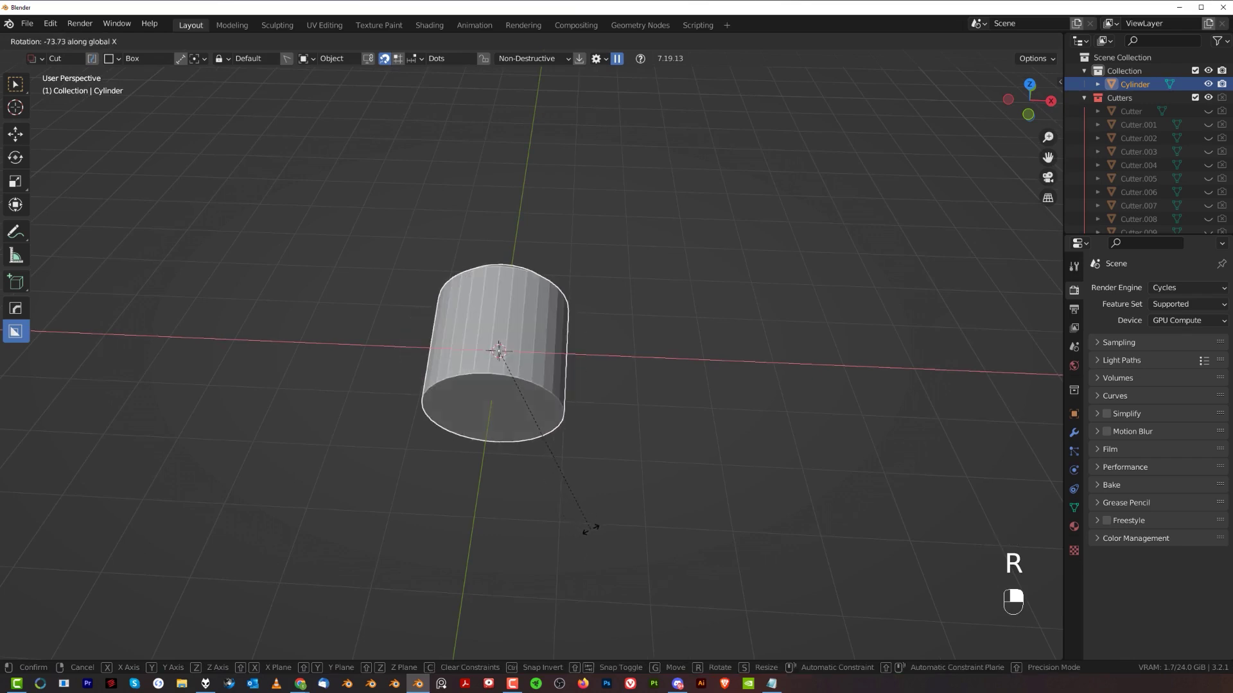
left_click(611, 503)
scroll(627, 413, "up", 3)
middle_click_drag(628, 413, 594, 410, "shift")
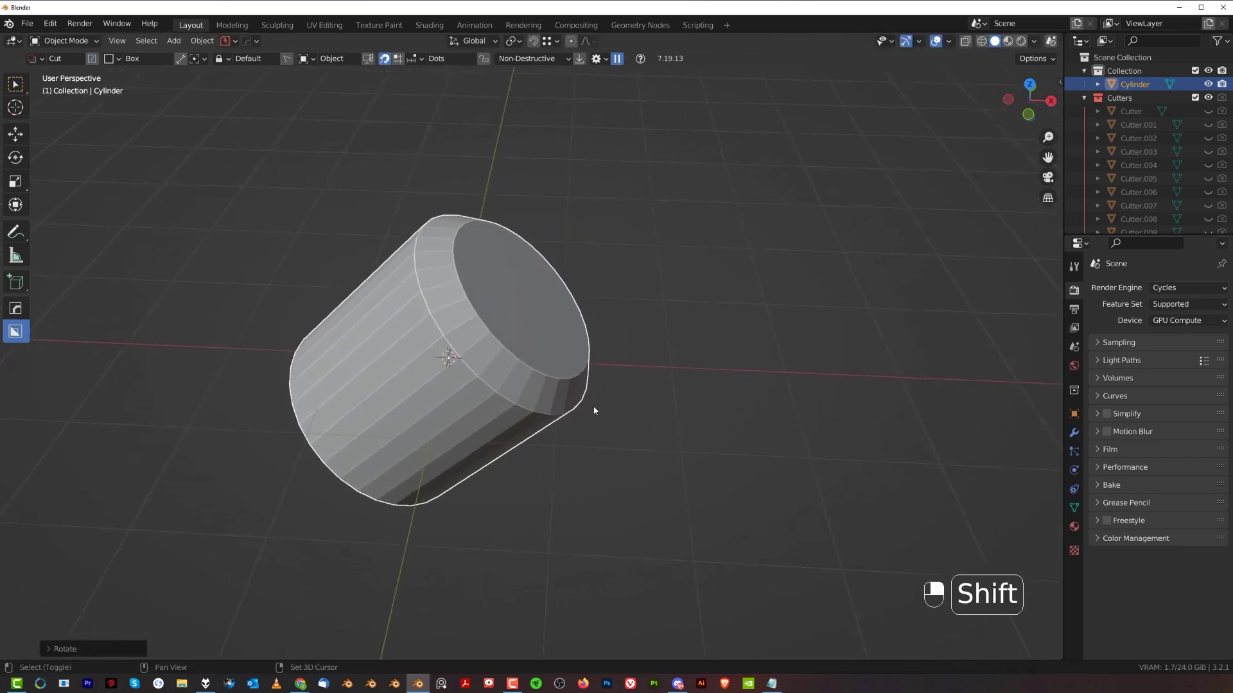
Move the tilted cylinder away from the world origin.
scroll(581, 420, "down", 4)
key("g")
left_click(653, 333)
middle_click_drag(652, 332, 576, 339, "shift")
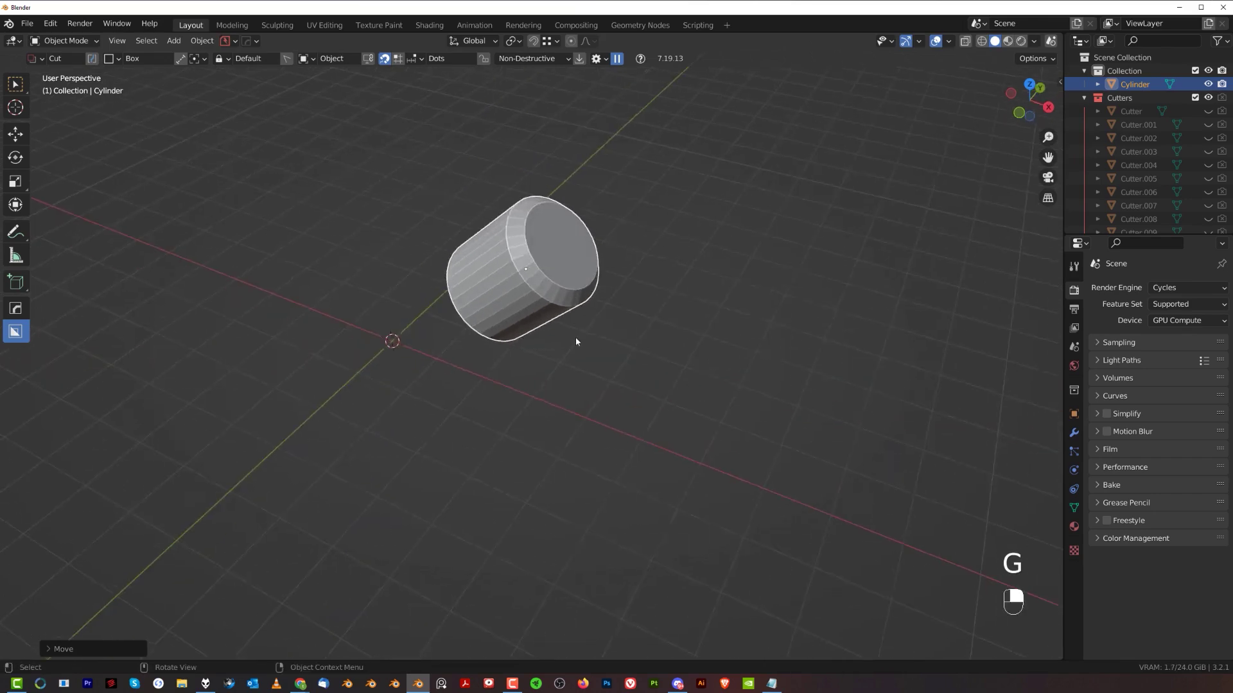
scroll(637, 361, "up", 1)
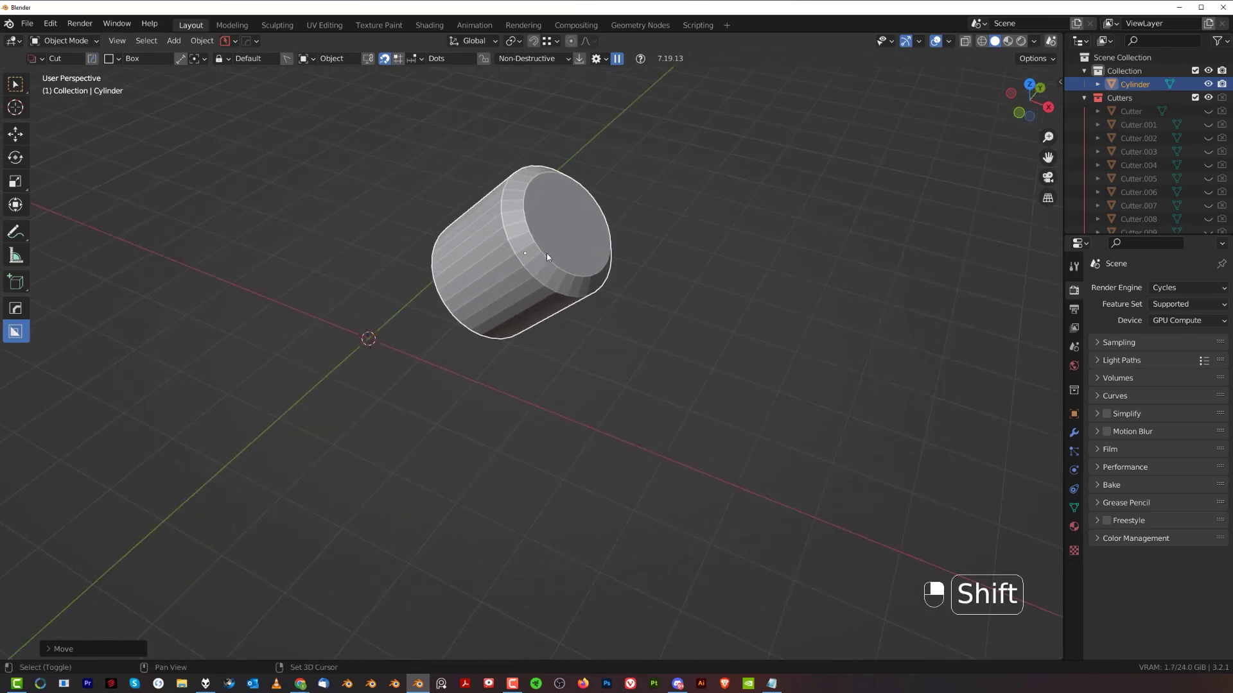
Snap the 3D cursor to the tilted cylinder's bevelled end face and return to Object Mode.
key("Tab")
key("shift+s")
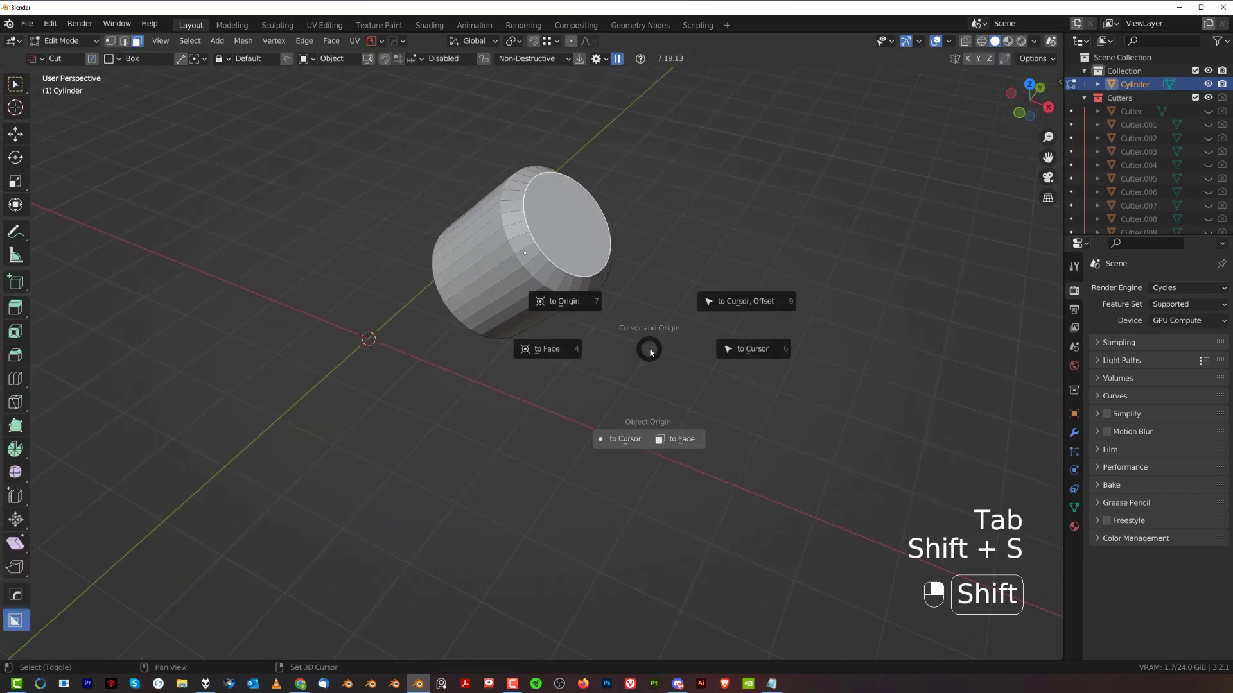
left_click(573, 350)
key("Tab")
Add a HardOps bevel modifier to the tilted cylinder.
scroll(578, 279, "up", 2)
key("q")
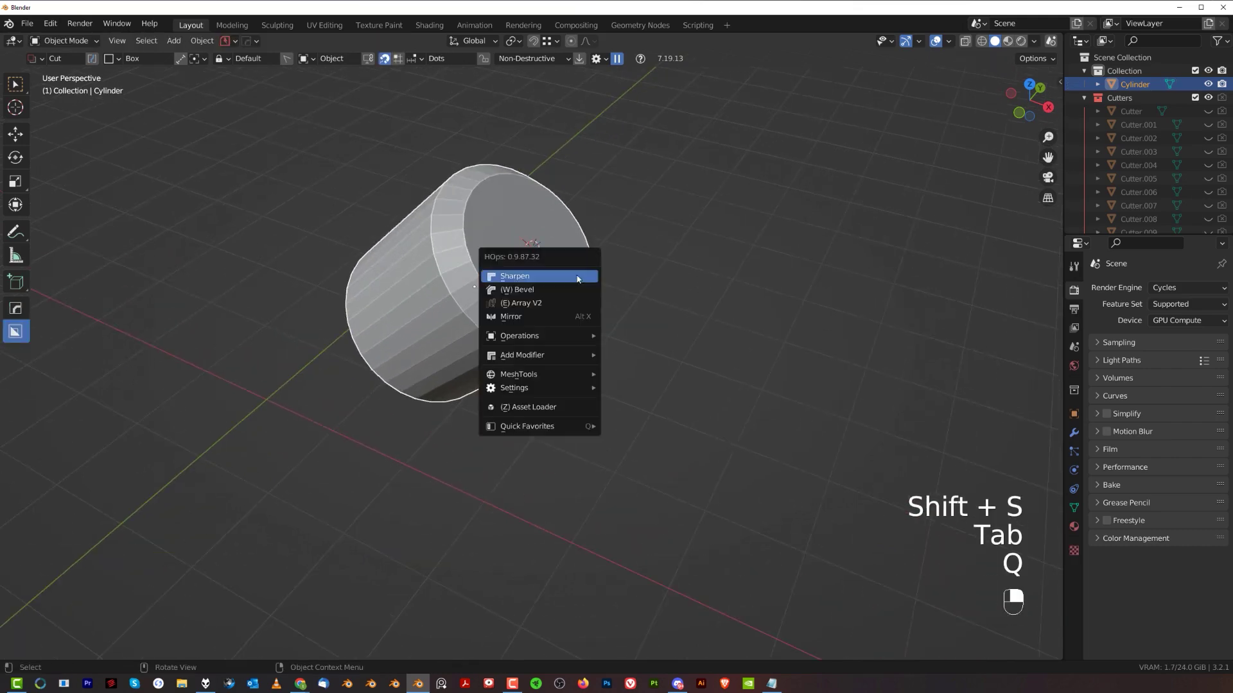
left_click(576, 290)
middle_click_drag(575, 293, 551, 335)
Switch BoxCutter to the circle shape and cut a hole about 0.19 wide and 0.36 deep near the end face's rim.
key("d")
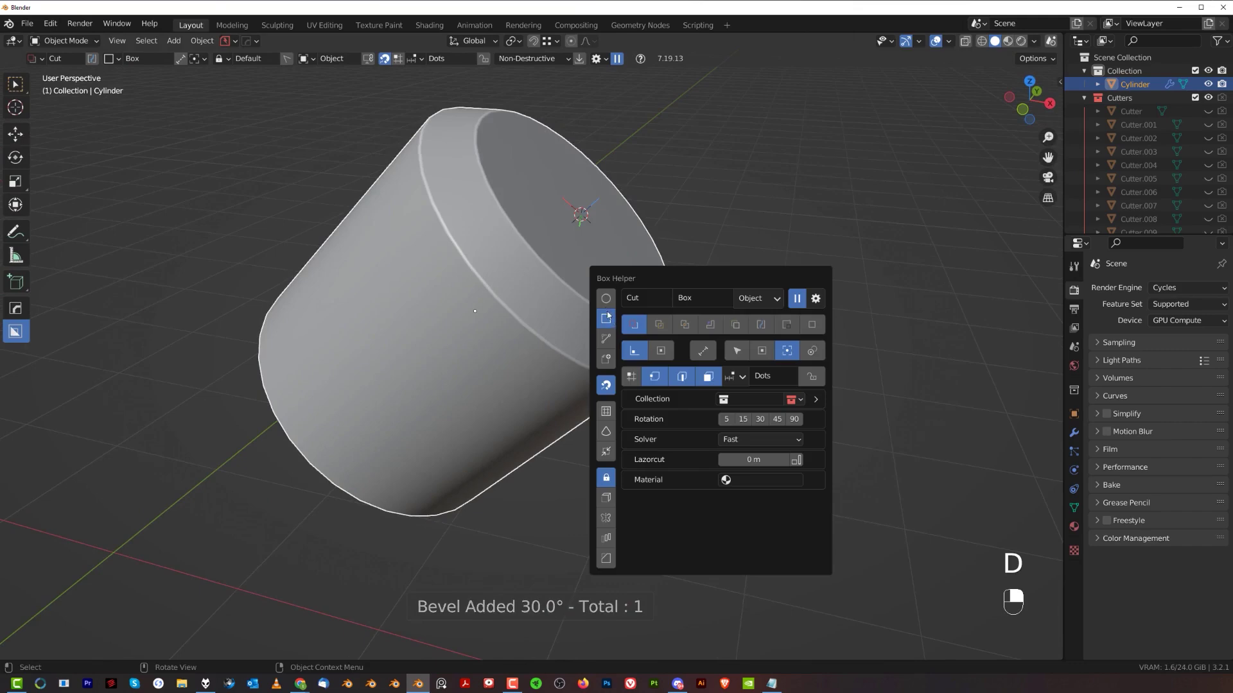
left_click(605, 299)
middle_click_drag(580, 301, 562, 369, "shift")
middle_click_drag(563, 369, 517, 390)
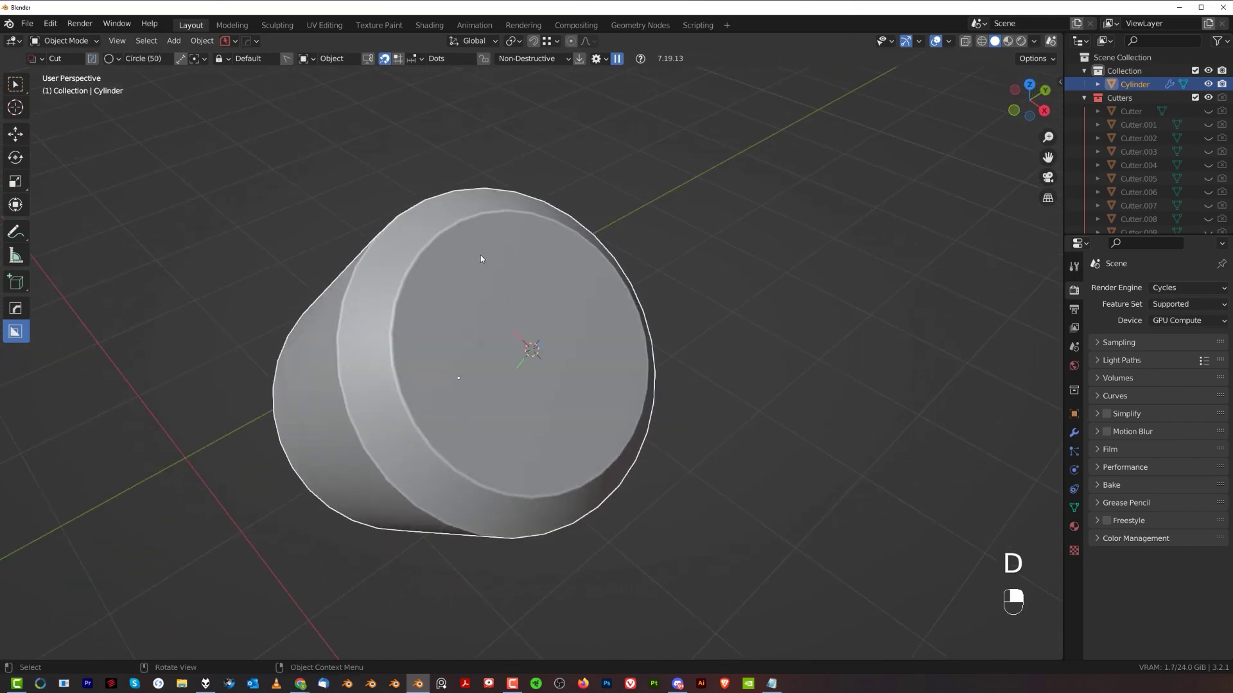
mouse_move(480, 255)
left_mouse_down()
mouse_move(500, 279)
mouse_move(484, 273)
left_mouse_up()
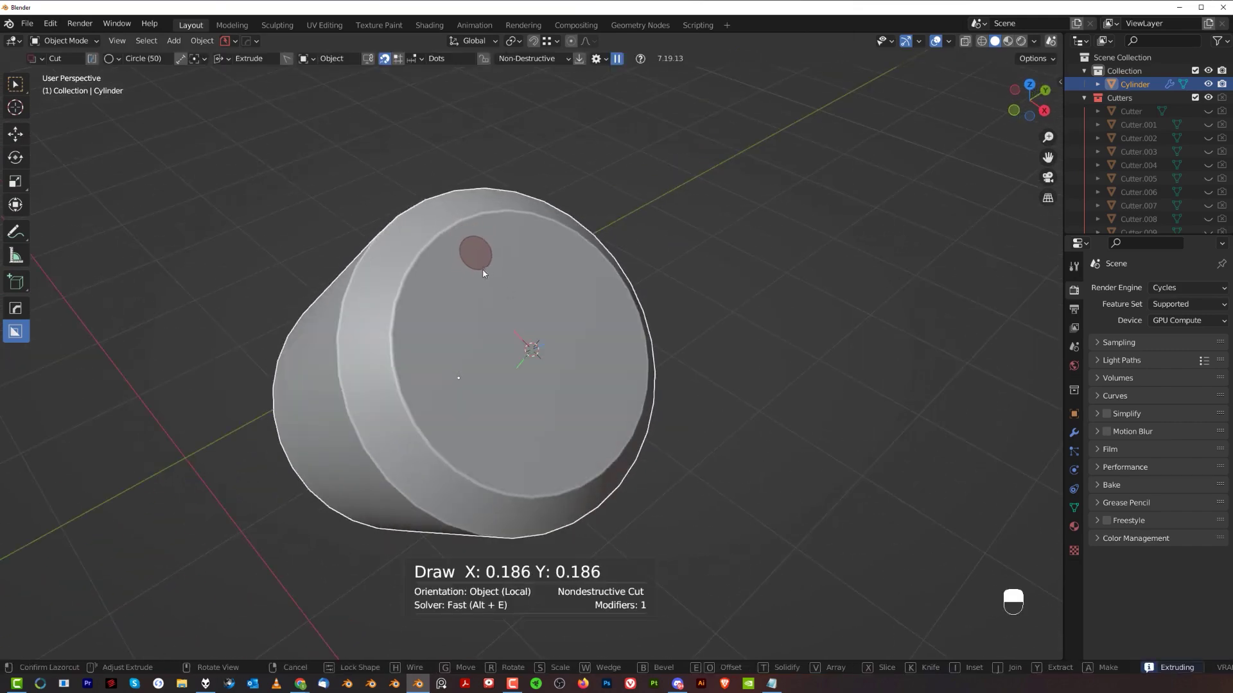
left_click(461, 283, "shift")
scroll(549, 330, "down", 2)
middle_click_drag(549, 330, 487, 252)
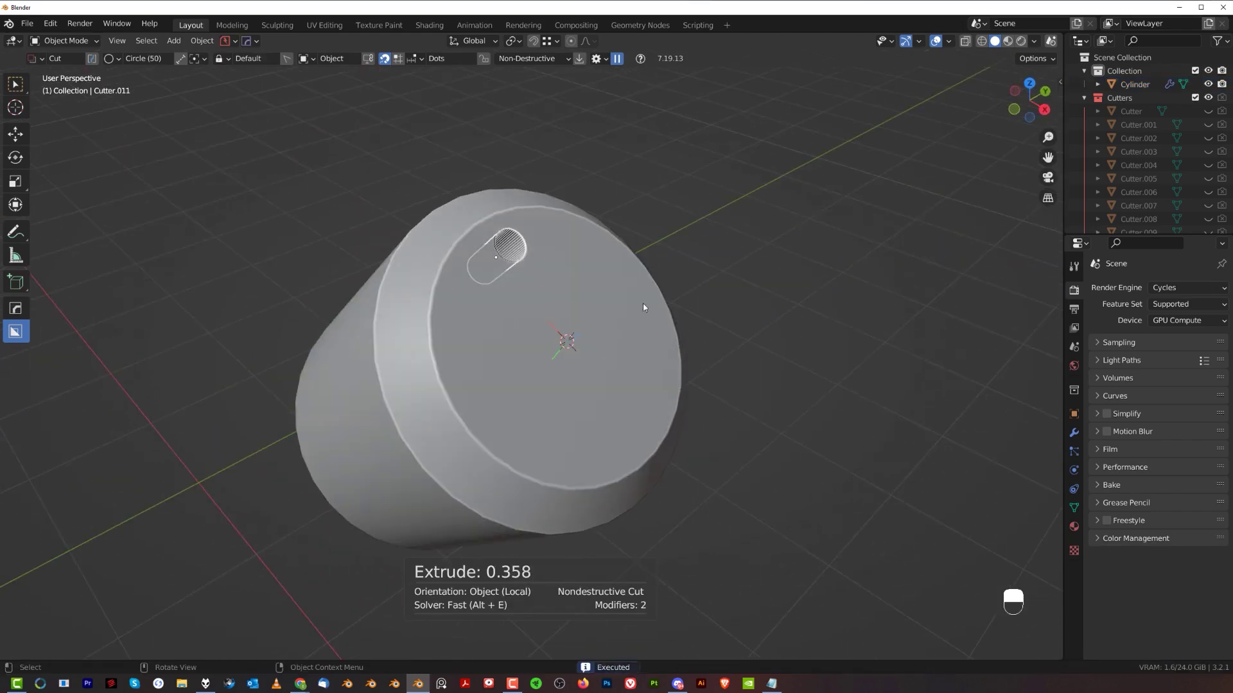
middle_click_drag(470, 386, 559, 314)
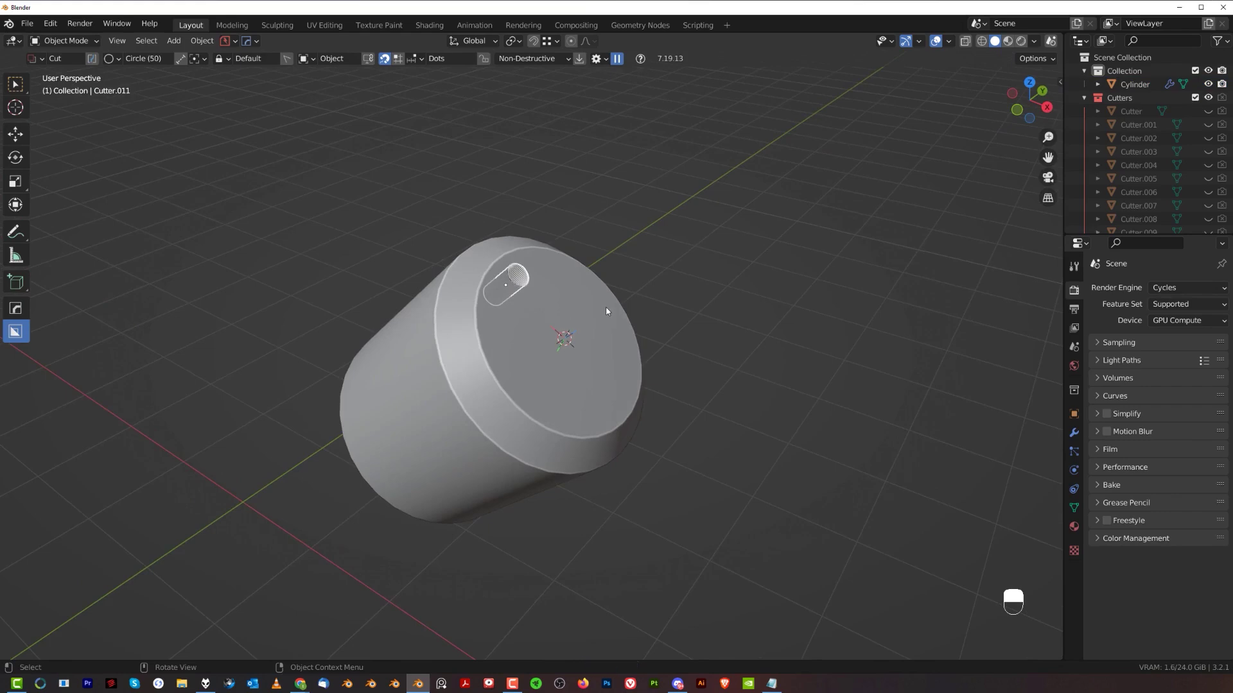
Apply HardOps Radial Array to the round cutter, with eight copies about the 3D cursor on the Z axis.
key("q")
mouse_move(575, 418)
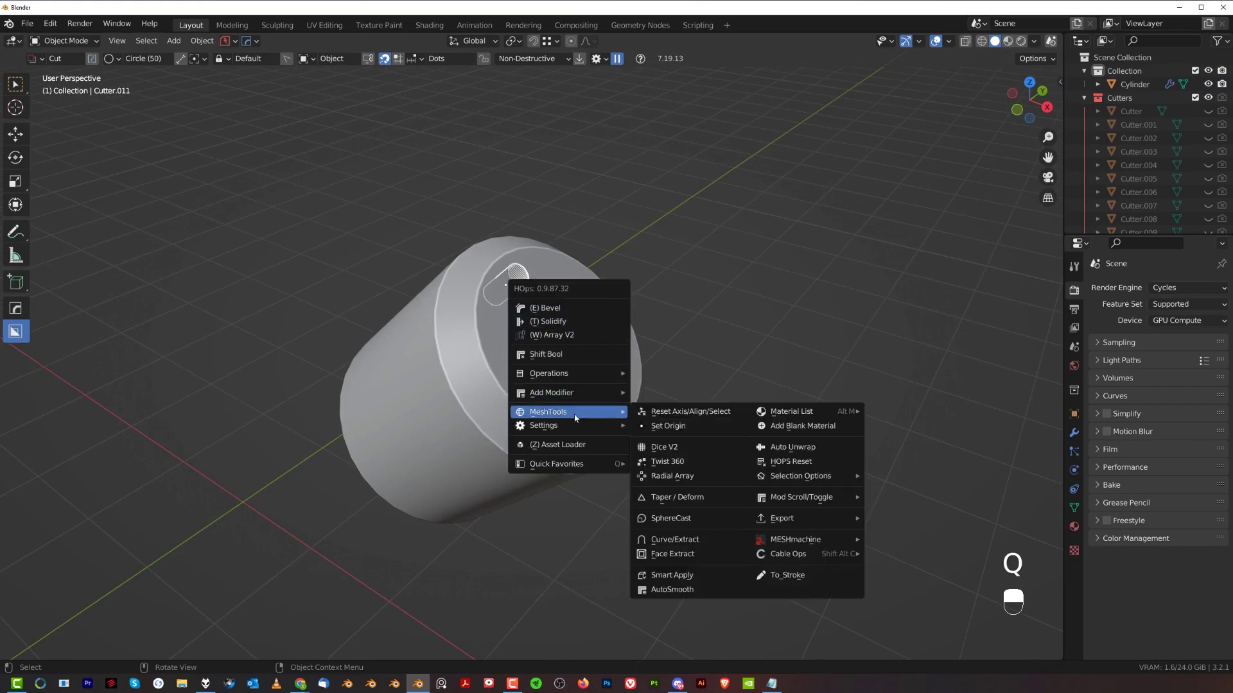
left_click(689, 476, "ctrl")
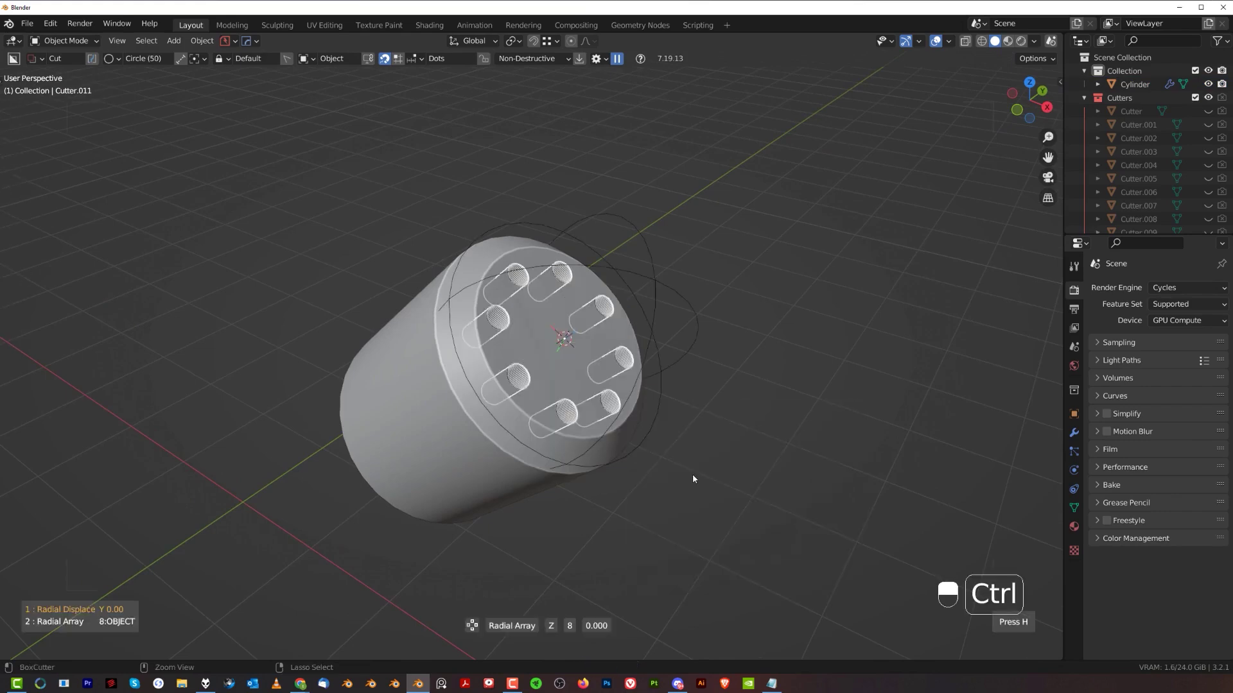
middle_click_drag(736, 432, 602, 270)
left_click(711, 293)
Draw a circular BoxCutter shape on the upper part of the quadsphere and join it as an outward cylinder.
scroll(730, 272, "up", 1)
key("shift+2")
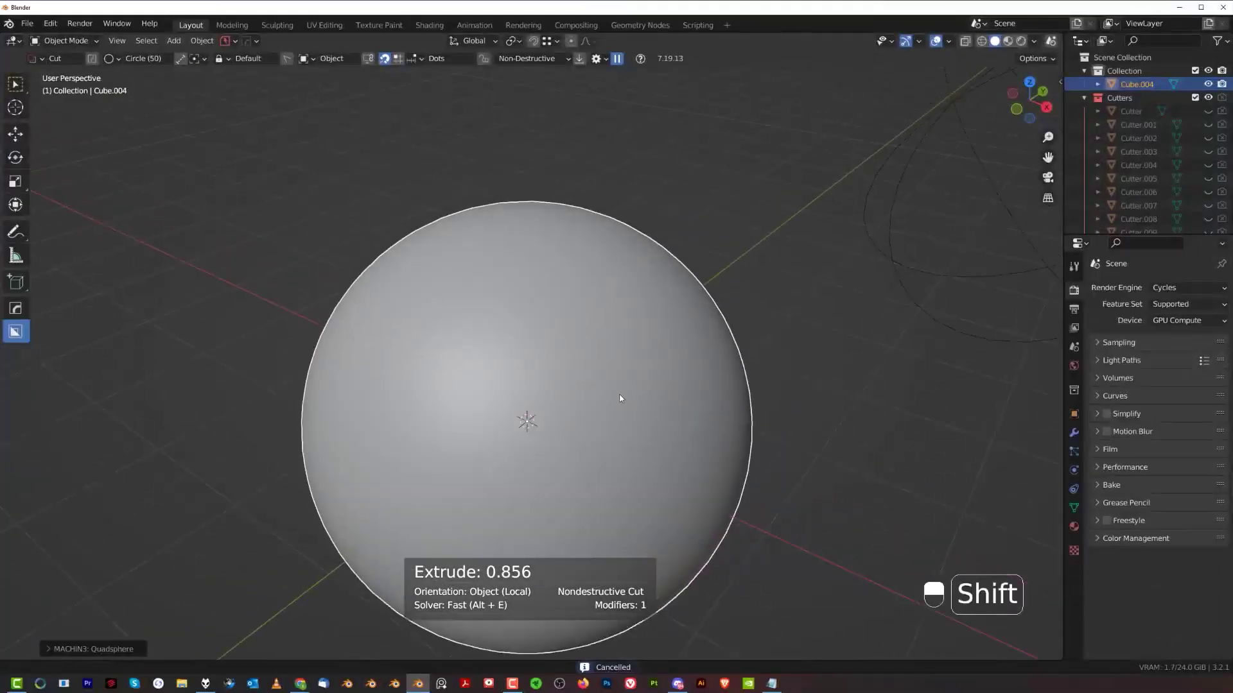
mouse_move(599, 261)
left_mouse_down()
mouse_move(633, 310)
mouse_move(699, 289)
mouse_move(683, 300)
left_mouse_up()
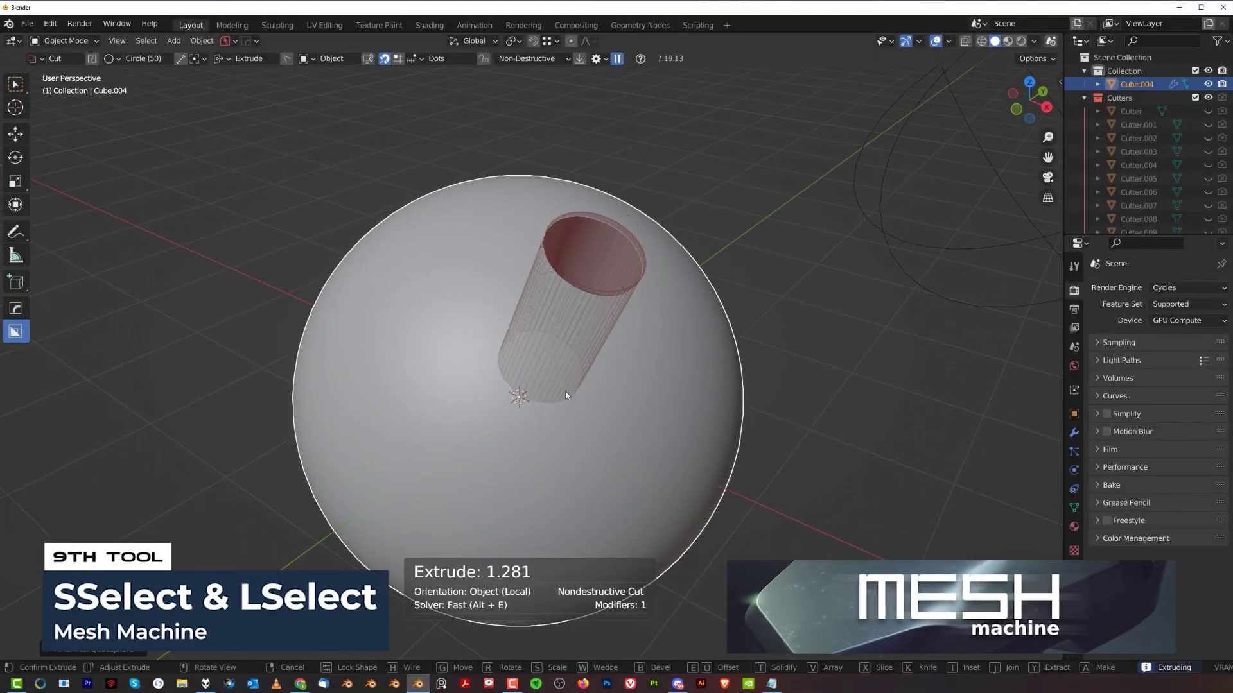
left_click_drag(605, 364, 612, 325)
key("j")
key("j")
key("j")
left_click(677, 253)
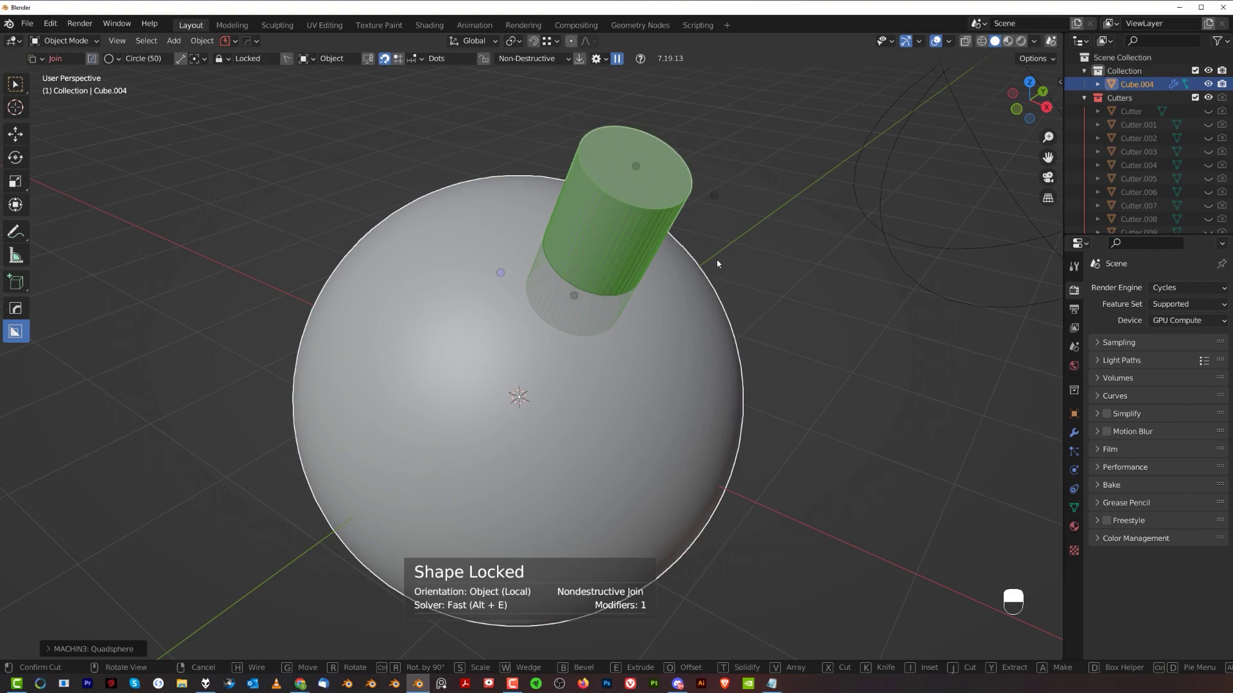
left_click(715, 262)
Sharpen the quadsphere with HardOps in its apply variant so the joined cylinder's boolean is applied.
scroll(679, 299, "up", 1)
key("q")
left_click(637, 322, "ctrl")
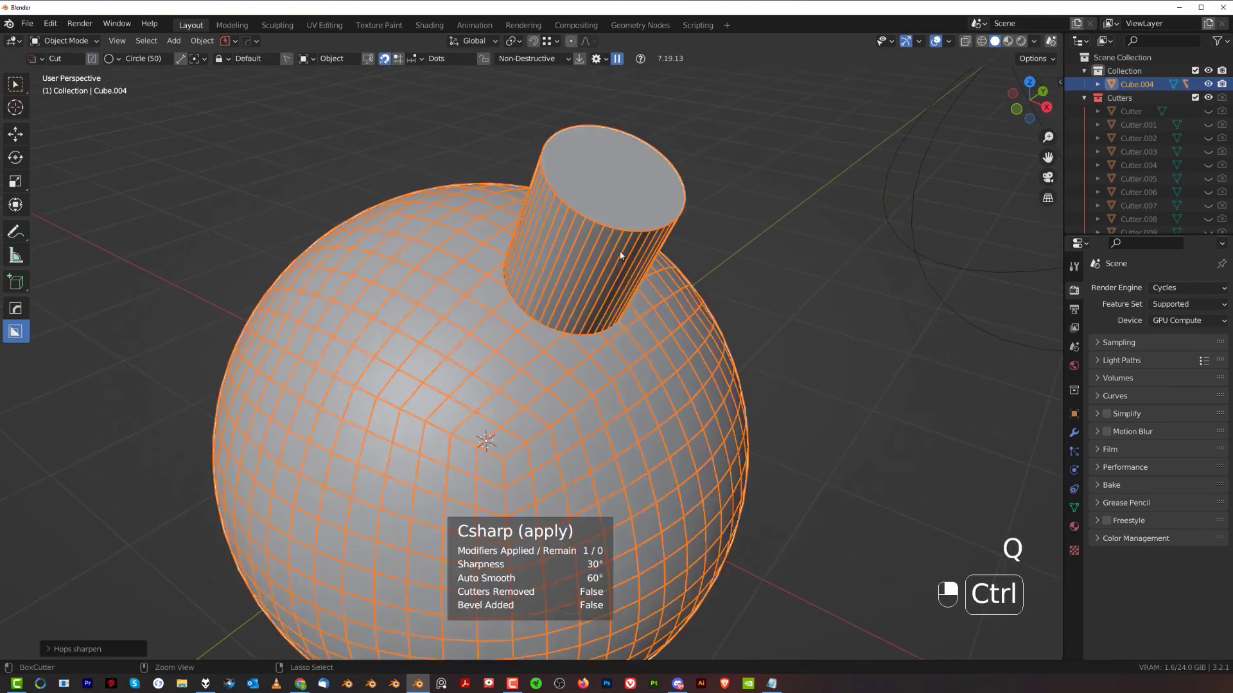
Try to select the edge loop where the cylinder meets the sphere in Edit Mode.
scroll(620, 260, "up", 3)
key("Tab")
middle_click_drag(619, 261, 572, 267)
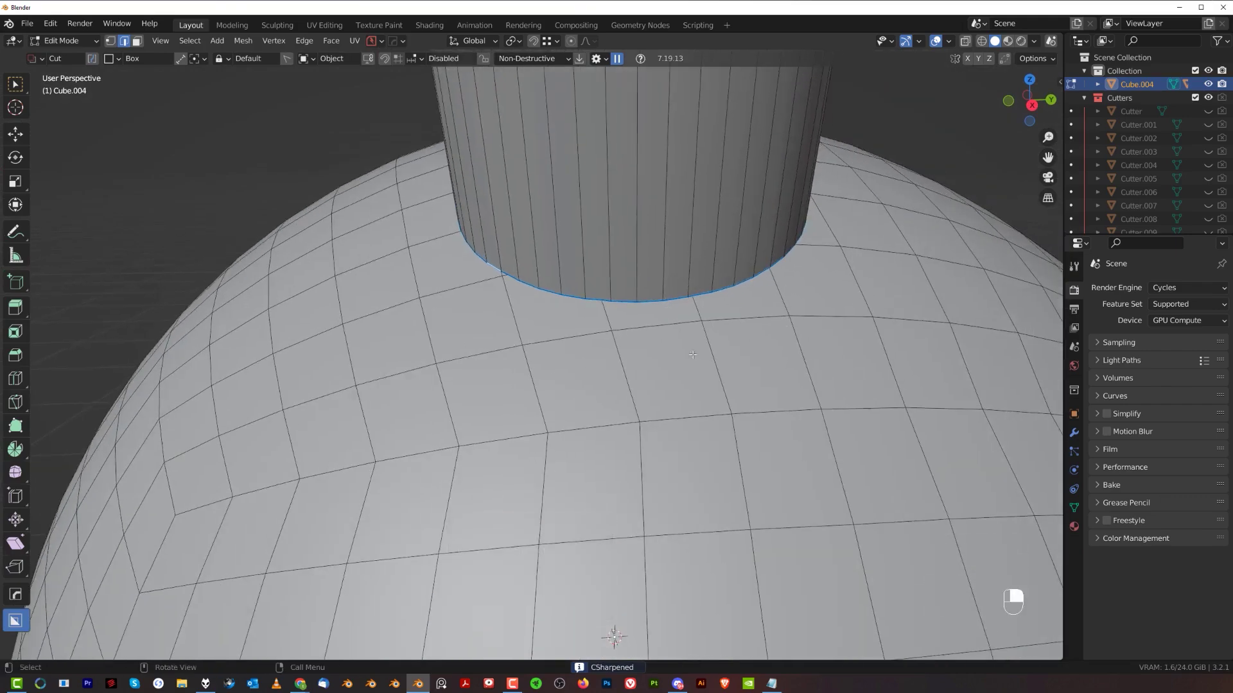
left_click(668, 307, "alt")
left_click(668, 302, "alt")
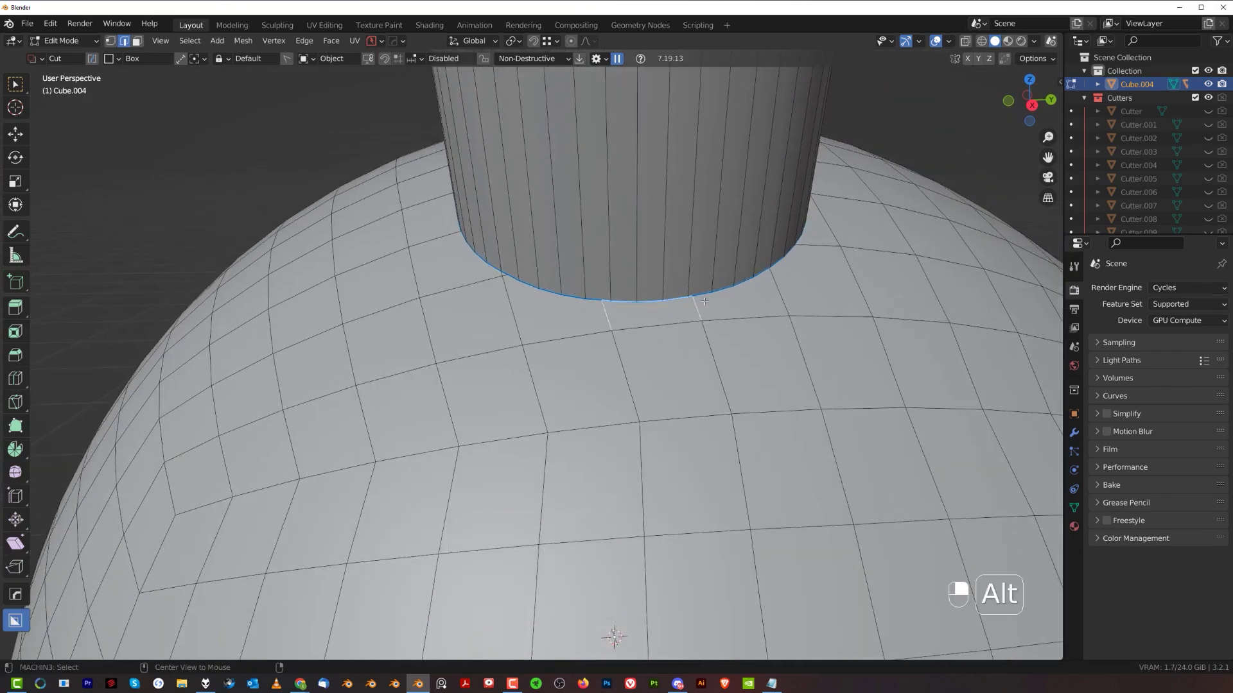
middle_click_drag(765, 281, 687, 278)
middle_click_drag(966, 173, 653, 402)
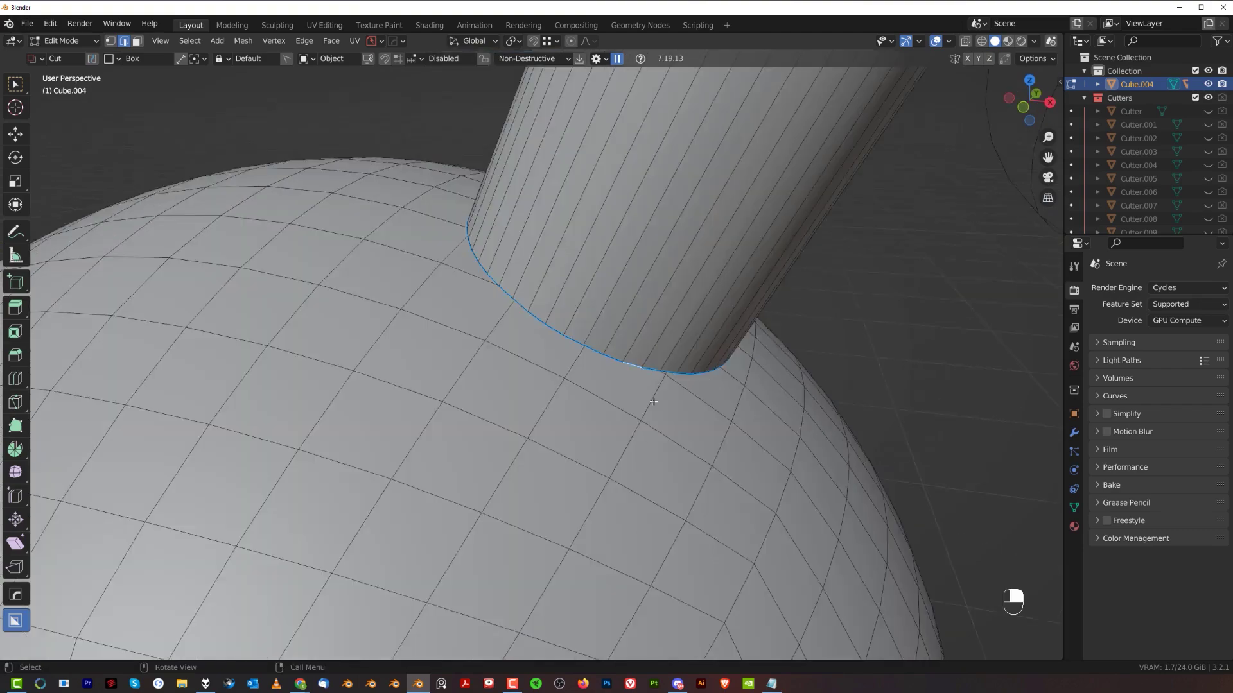
left_click(633, 365, "alt")
Mark one lengthwise edge on the cylinder's side as sharp.
middle_click_drag(633, 364, 520, 405)
scroll(504, 404, "down", 1)
middle_click_drag(476, 312, 632, 440)
key("q")
left_click(585, 345)
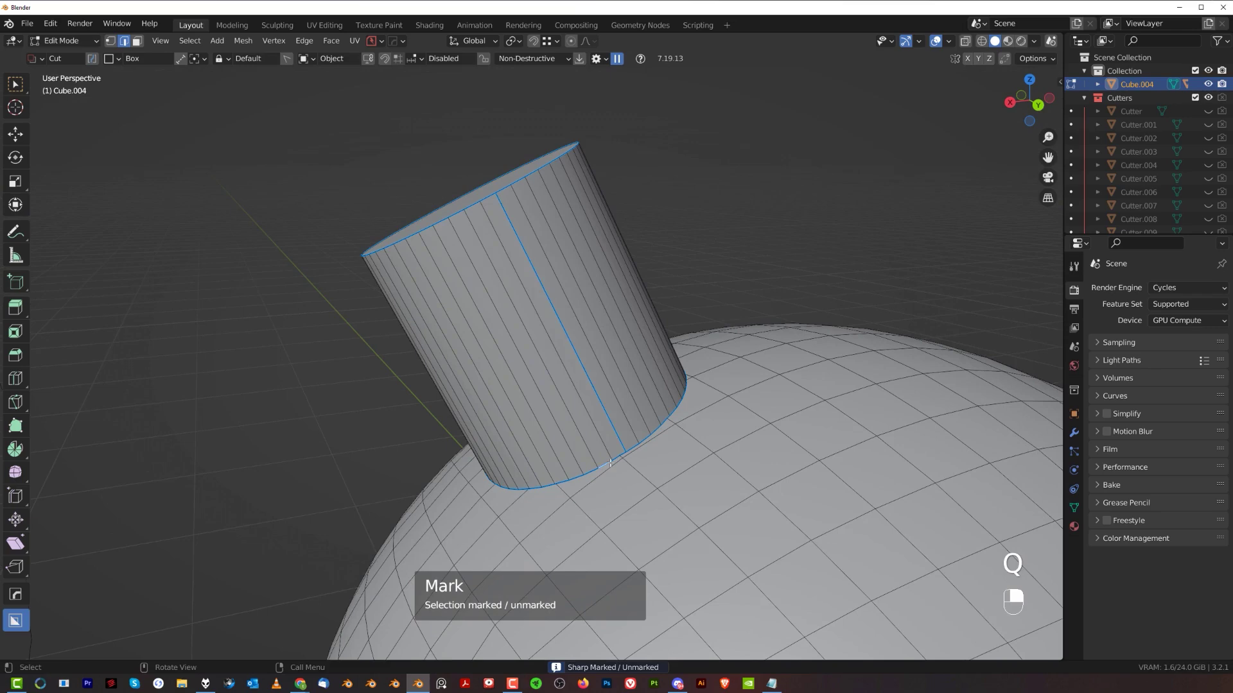
Select the connected sharp edges from the cylinder's base with MESHmachine Select, and switch the operation to Loop Select.
left_click(610, 463, "alt")
middle_click_drag(612, 334, 649, 364)
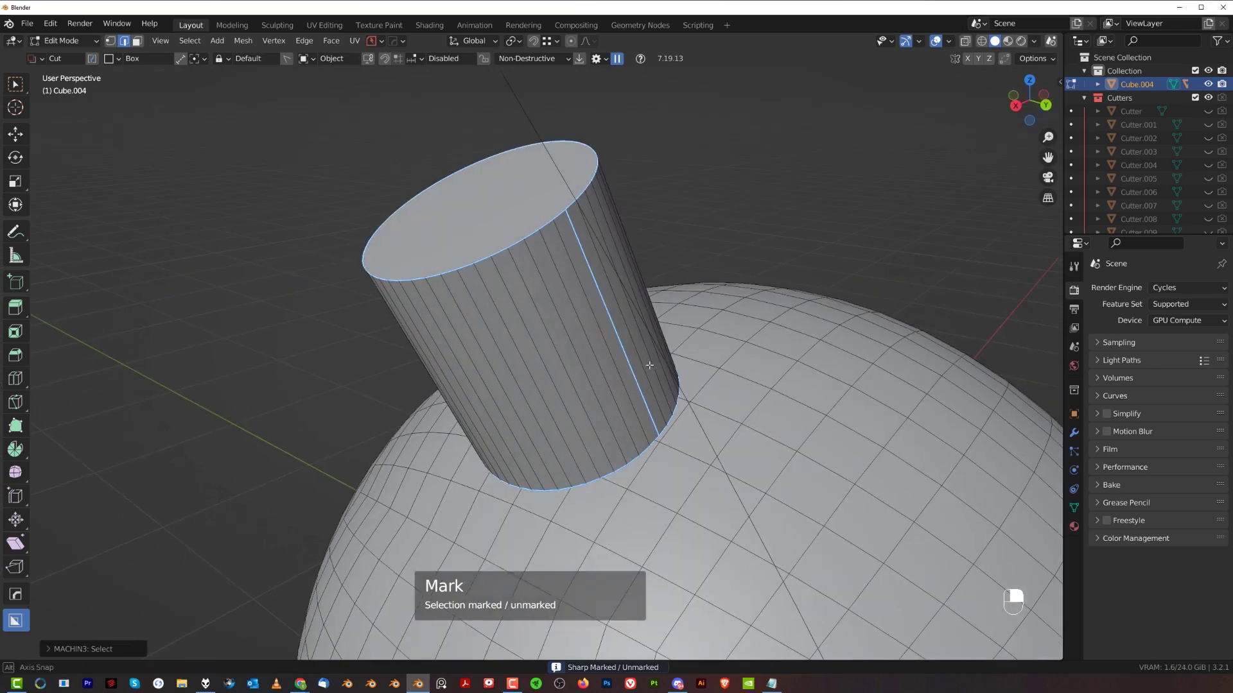
left_click(103, 649)
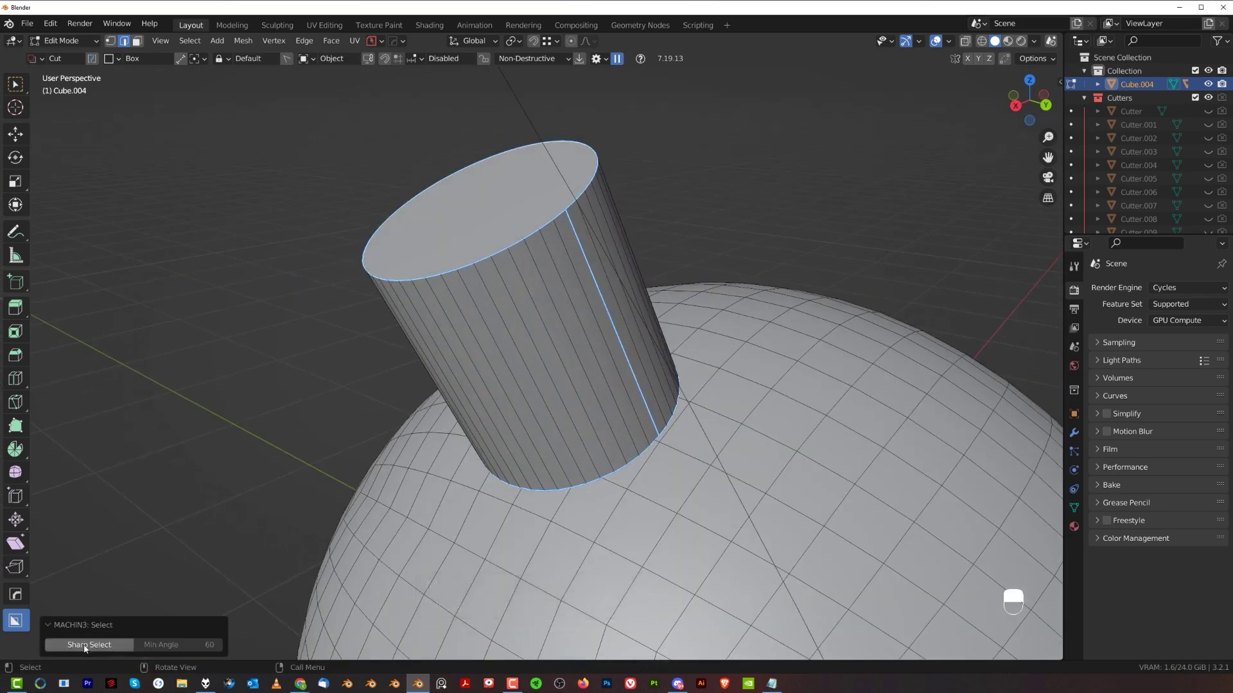
left_click(84, 647)
middle_click_drag(623, 453, 595, 331, "shift")
scroll(596, 331, "up", 1)
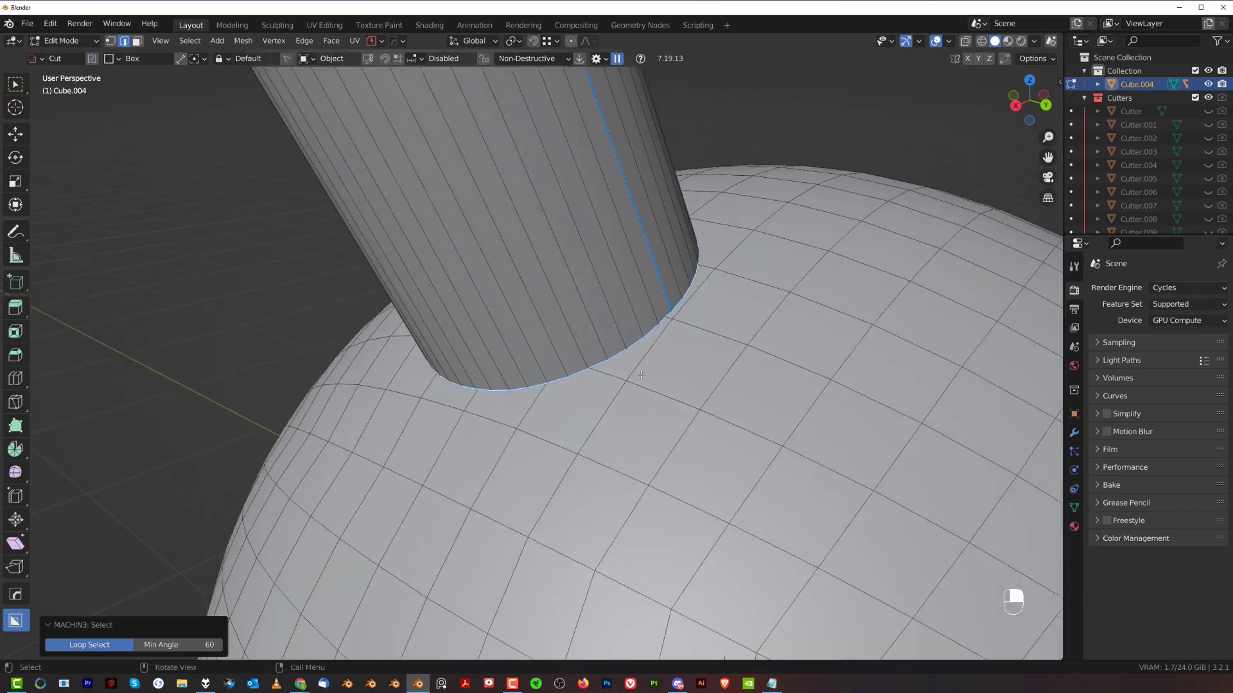
scroll(604, 341, "down", 2)
middle_click_drag(700, 345, 661, 366, "shift")
Bring up MESHmachine's LSelect and SSelect selection options.
key("y")
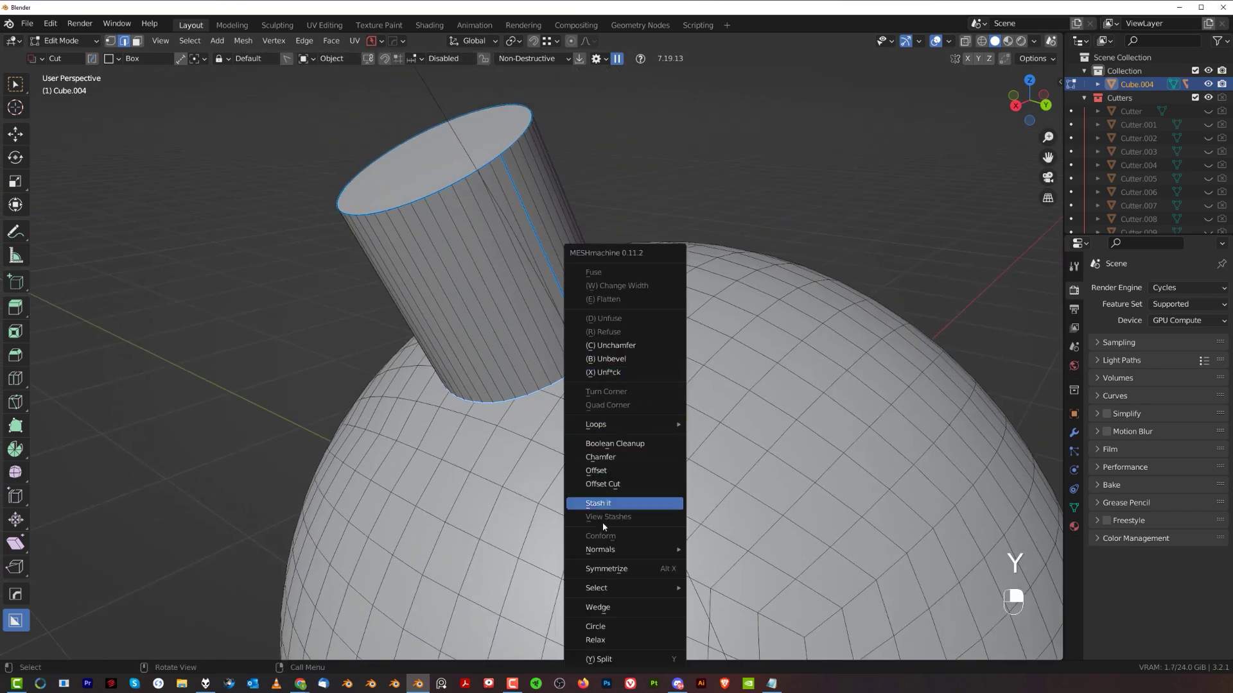
key("y")
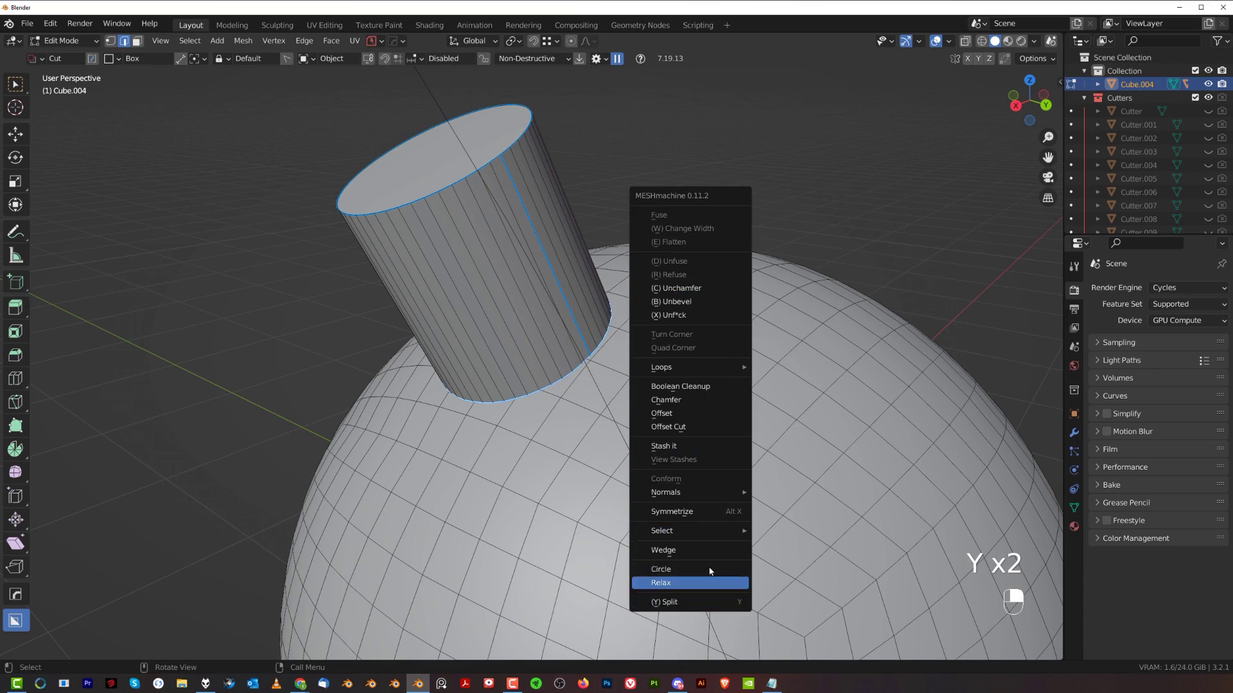
mouse_move(711, 529)
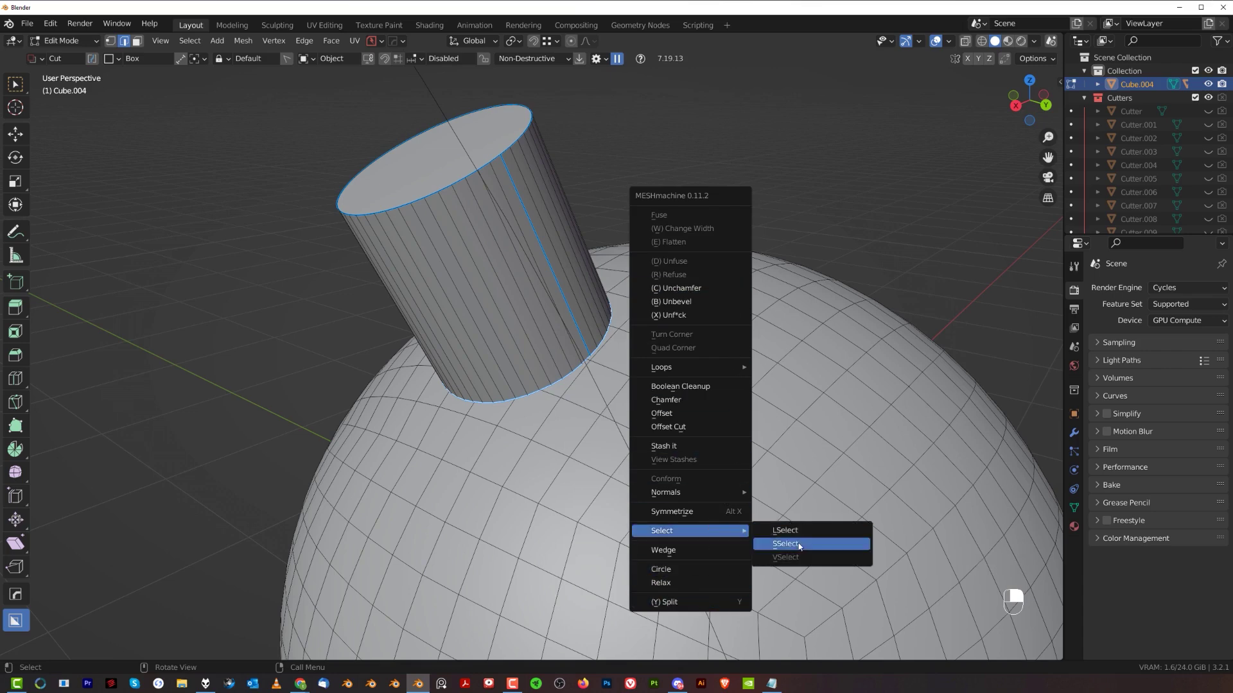
middle_click_drag(551, 371, 589, 409, "shift")
scroll(690, 419, "down", 1)
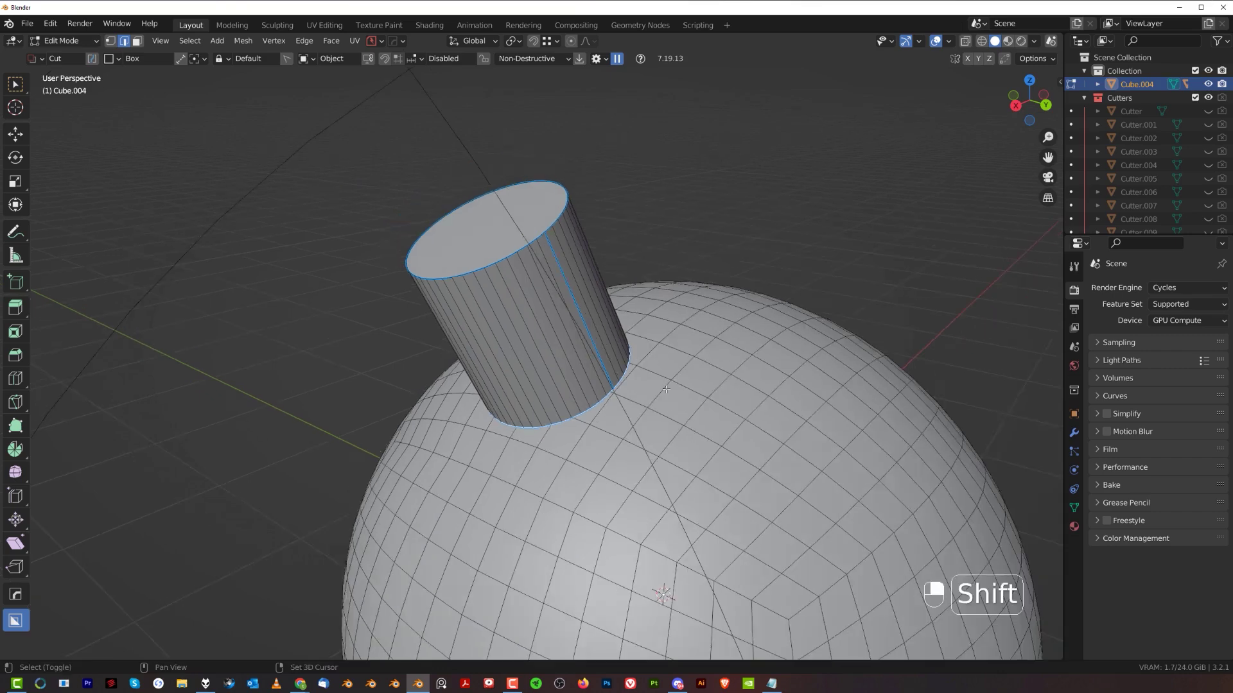
Select several separate faces and short face strips across the sphere and mark their edges as sharp.
middle_click_drag(690, 419, 628, 327, "shift")
key("Tab")
left_click(655, 330)
left_click(645, 351)
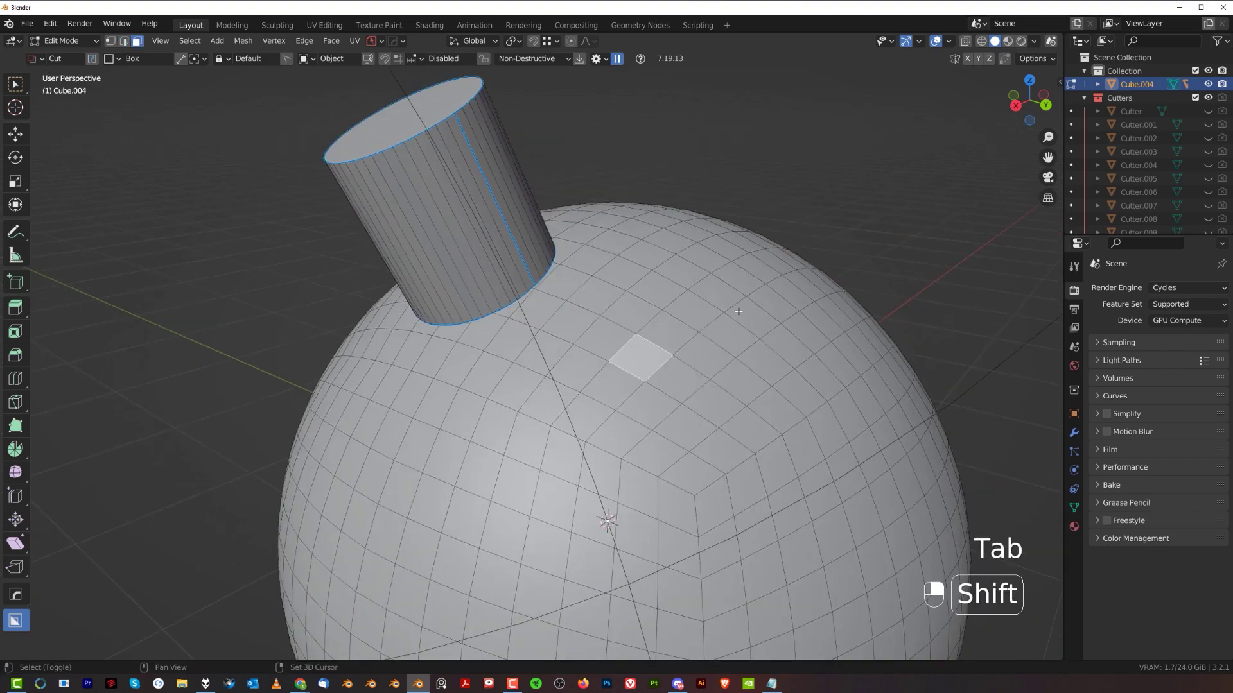
left_click(494, 485, "shift")
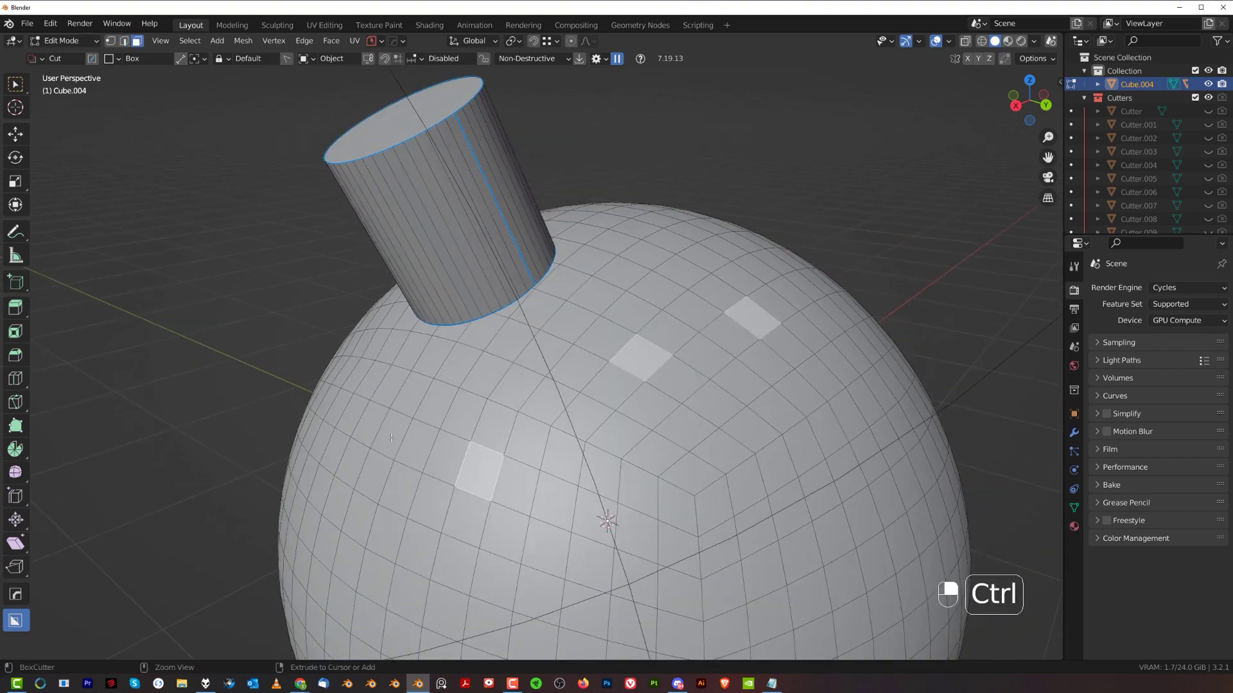
left_click(392, 432, "ctrl")
left_click(420, 549, "shift")
left_click(460, 558, "shift")
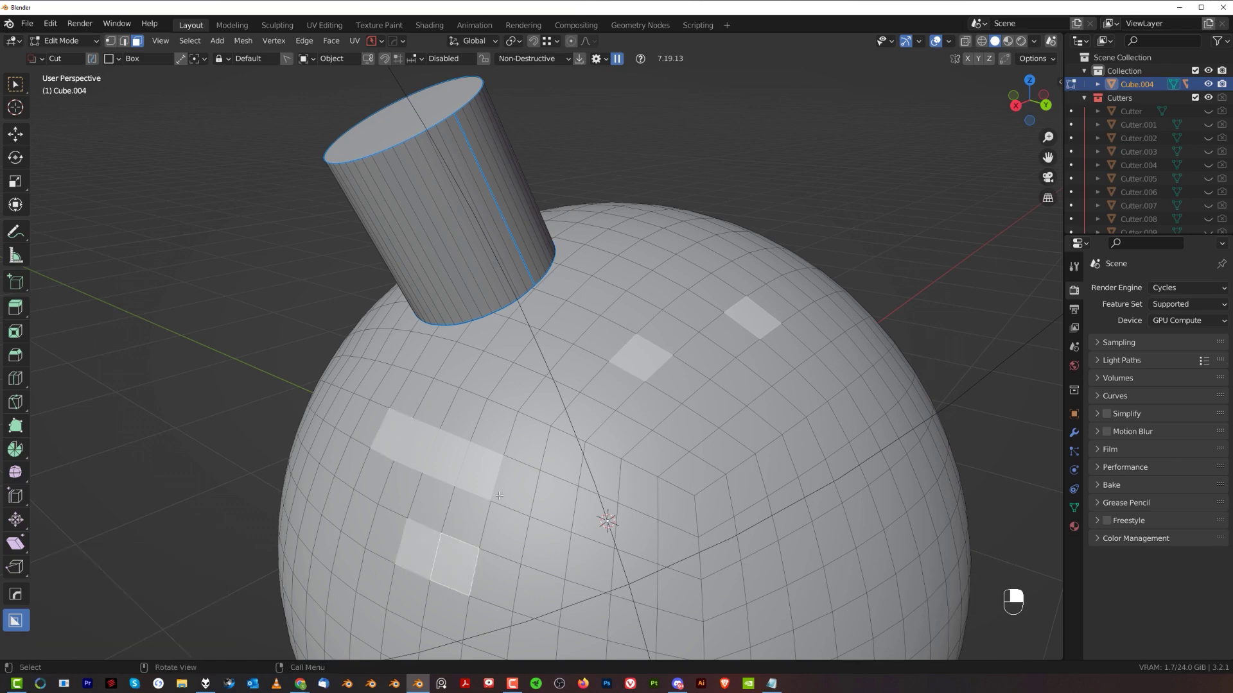
key("q")
left_click(562, 370)
Pick an edge on each sharp-marked patch of the sphere and expand the selection with MESHmachine SSelect.
key("Tab")
middle_click_drag(557, 337, 555, 255, "shift")
key("Tab")
left_click(467, 378)
left_click(458, 434, "shift")
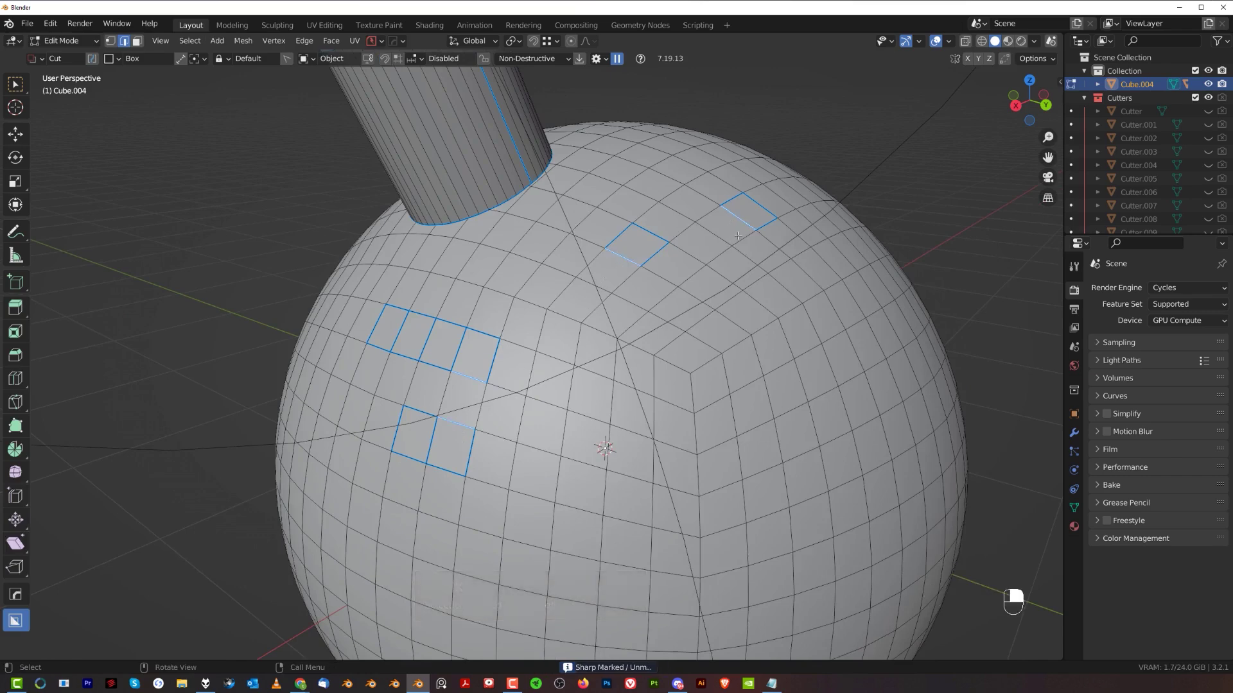
key("y")
mouse_move(739, 532)
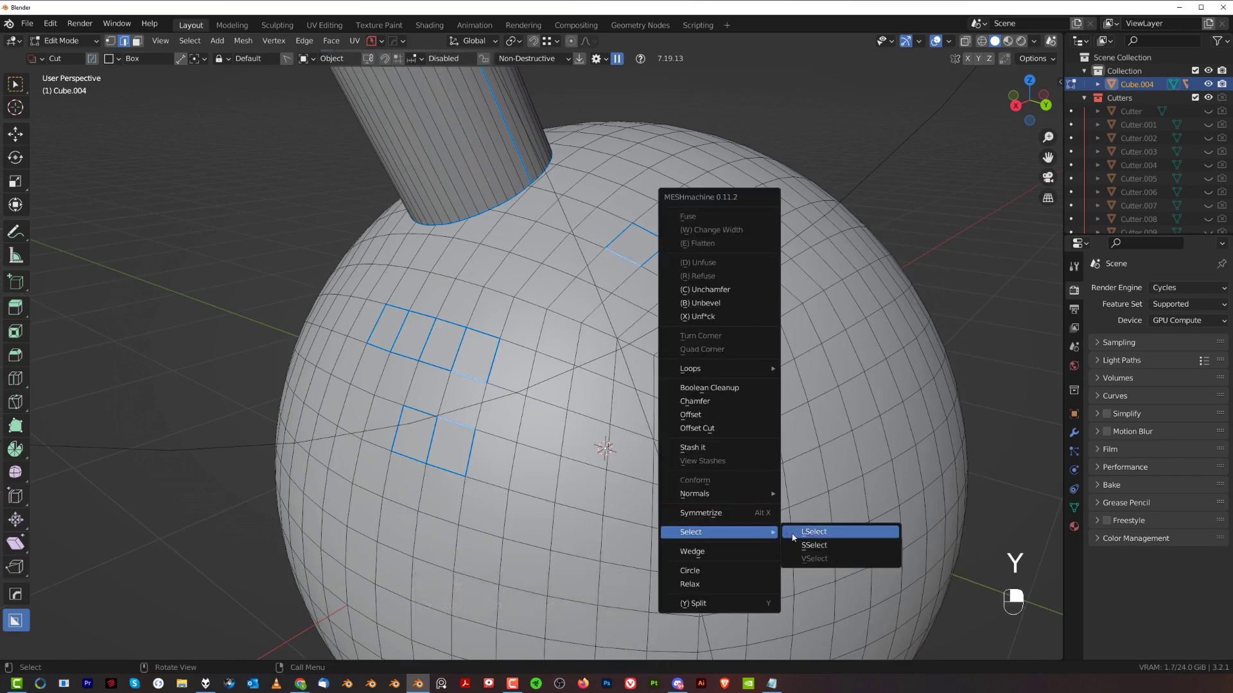
left_click(829, 541)
middle_click_drag(473, 356, 546, 279)
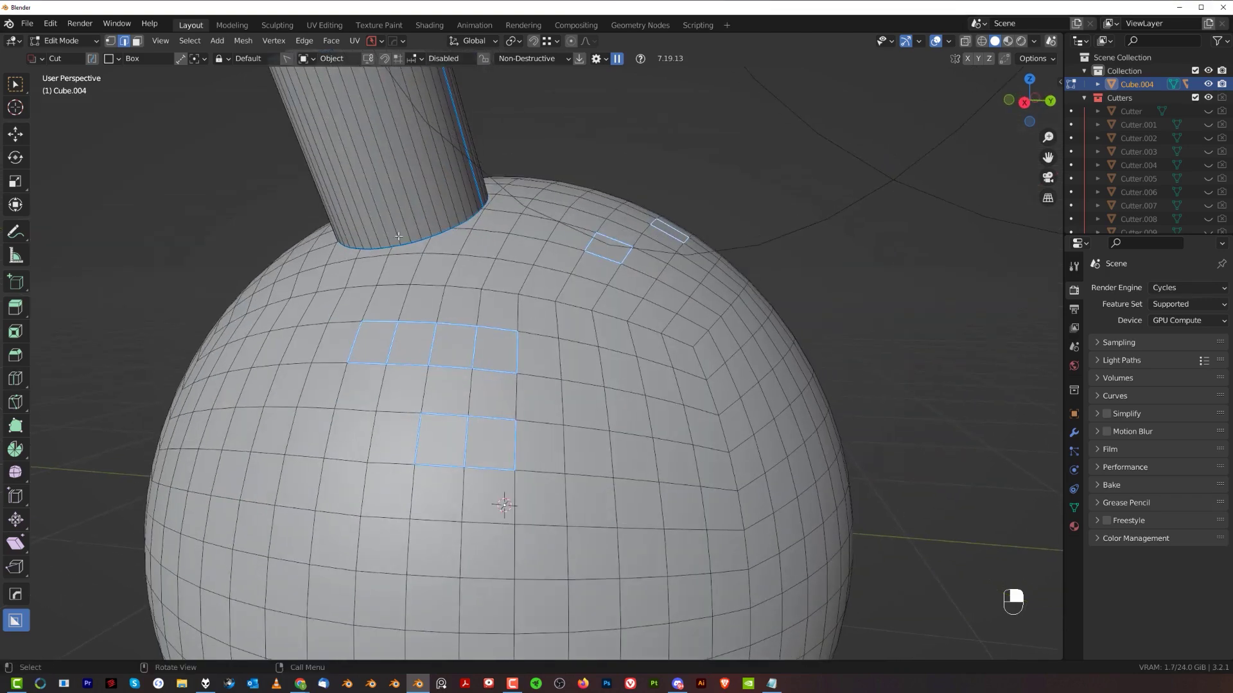
middle_click_drag(398, 236, 612, 424, "shift")
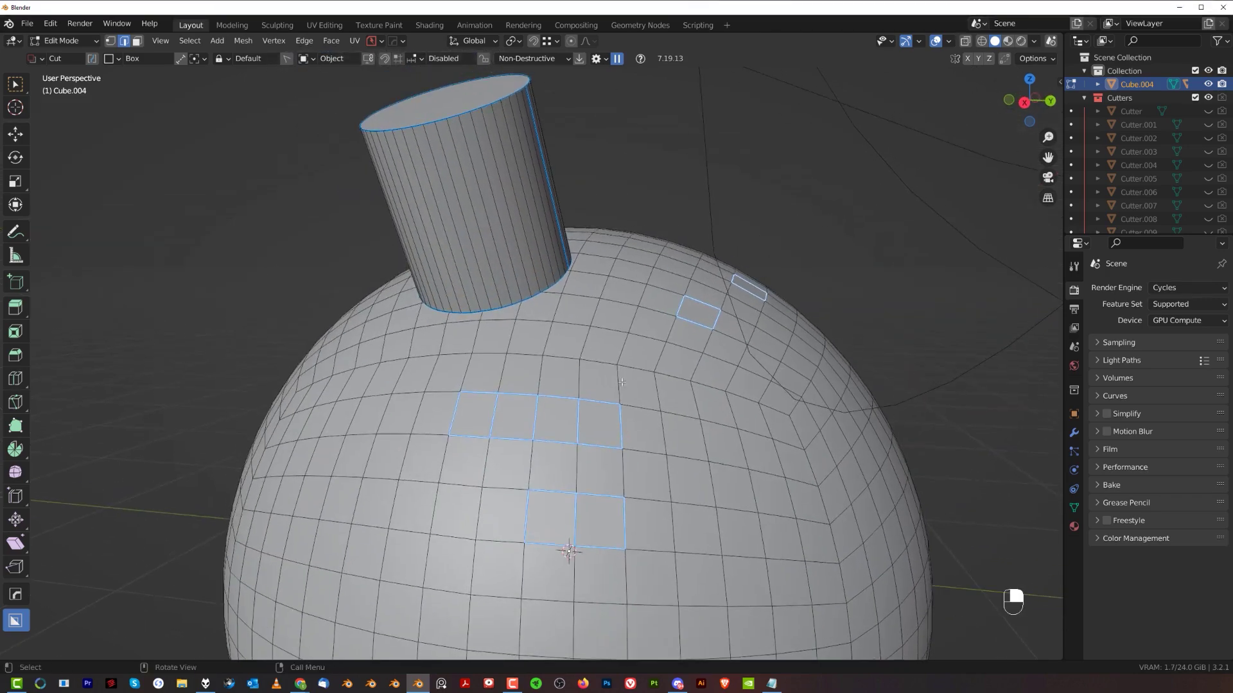
middle_click_drag(621, 382, 541, 435)
middle_click_drag(622, 351, 661, 352)
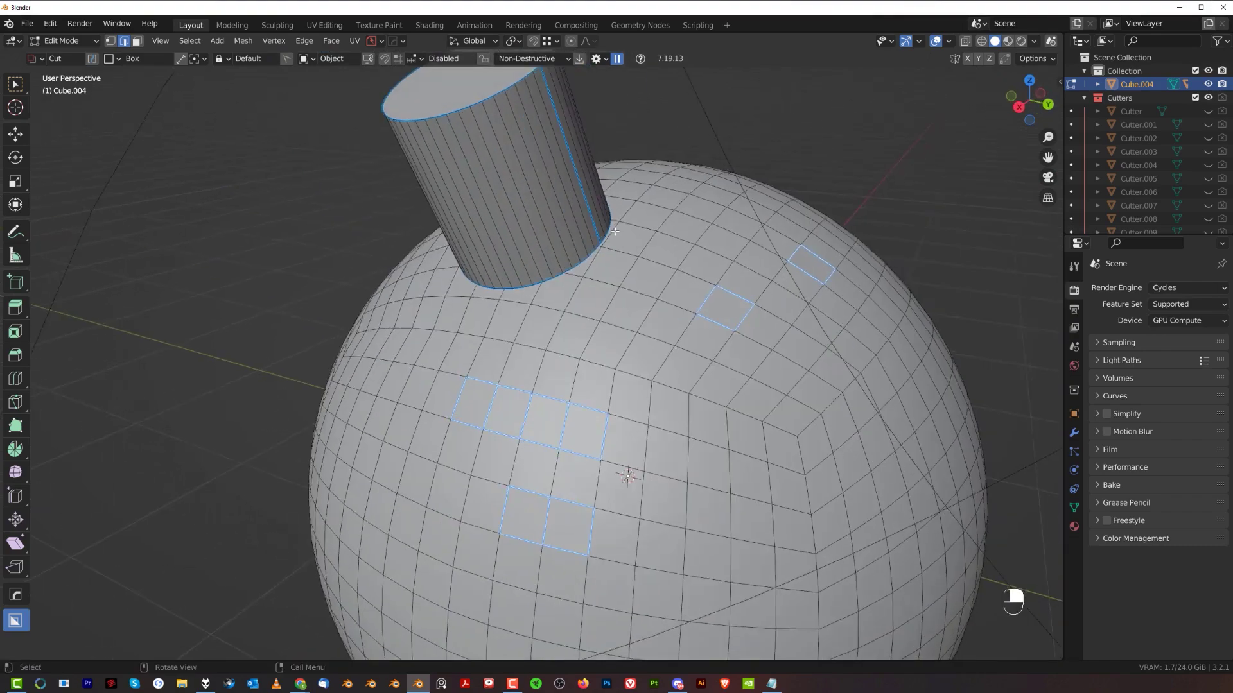
Remove the sharp mark from the lengthwise edge on the cylinder's side.
middle_click_drag(547, 273, 575, 349, "shift")
scroll(576, 349, "up", 2)
key("Tab")
scroll(558, 444, "up", 1)
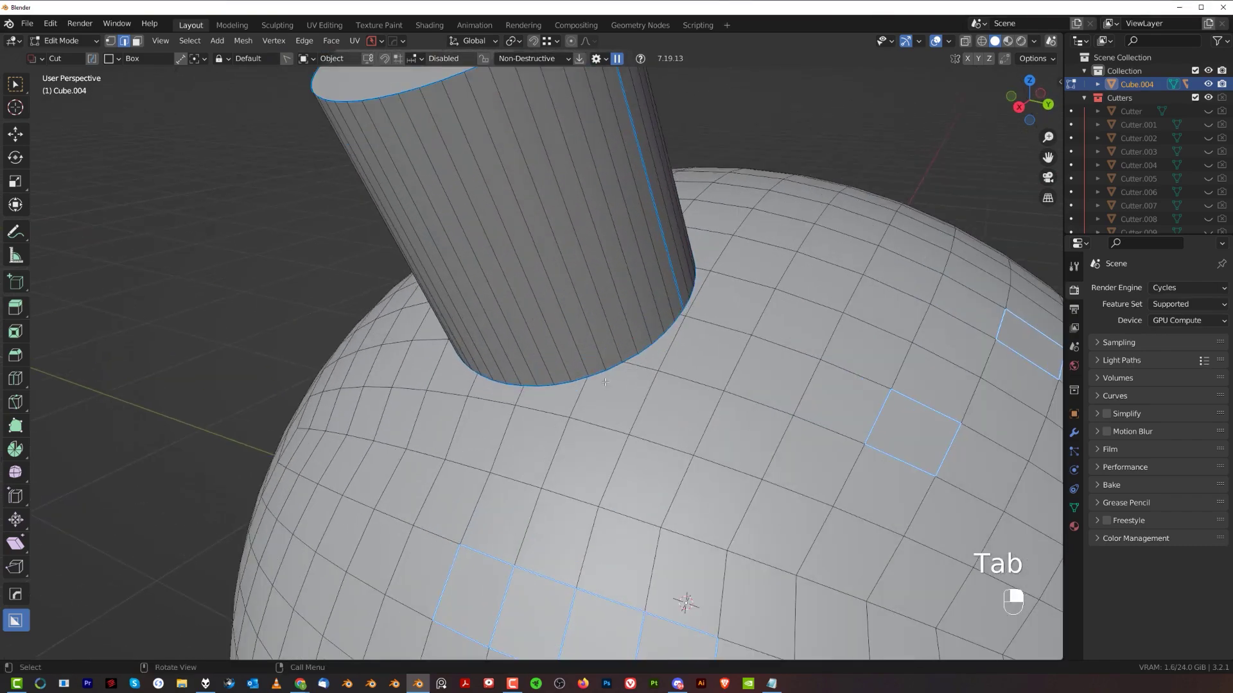
left_click(664, 254)
key("q")
left_click(661, 256)
scroll(627, 399, "up", 2)
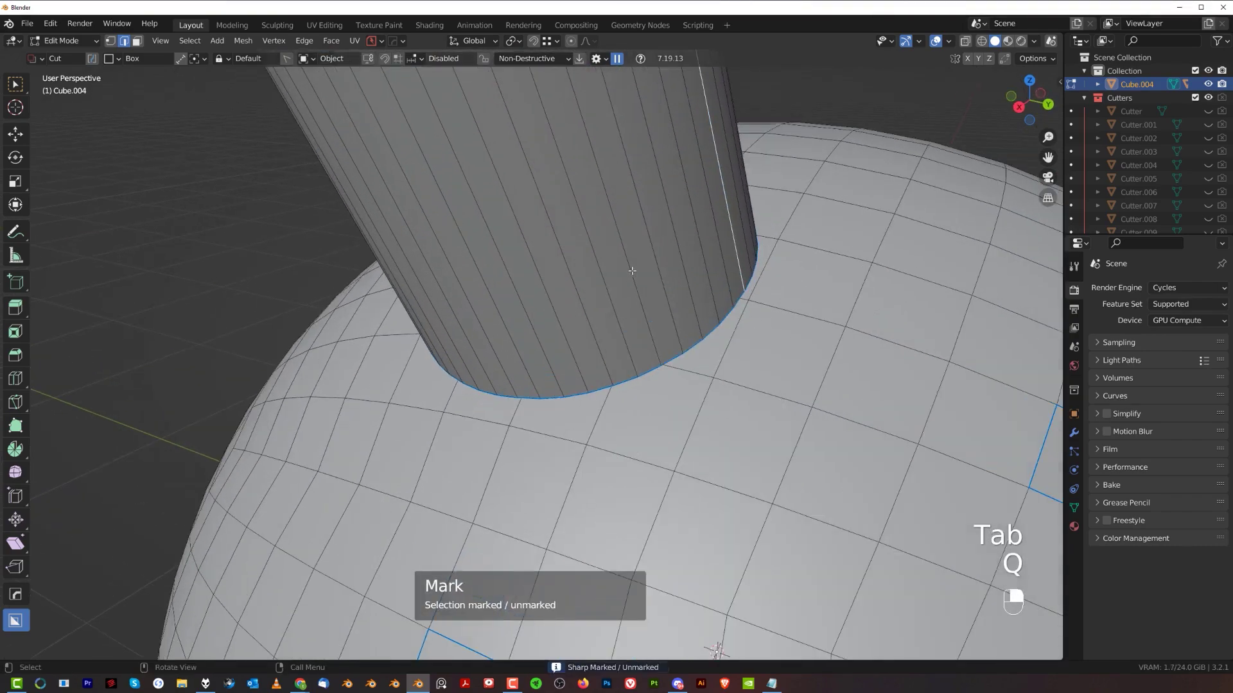
Select the sharp loop at the cylinder's base and run MESHmachine Boolean Cleanup with Side B and a threshold of about 0.17.
key("Tab")
double_click(678, 330, "alt")
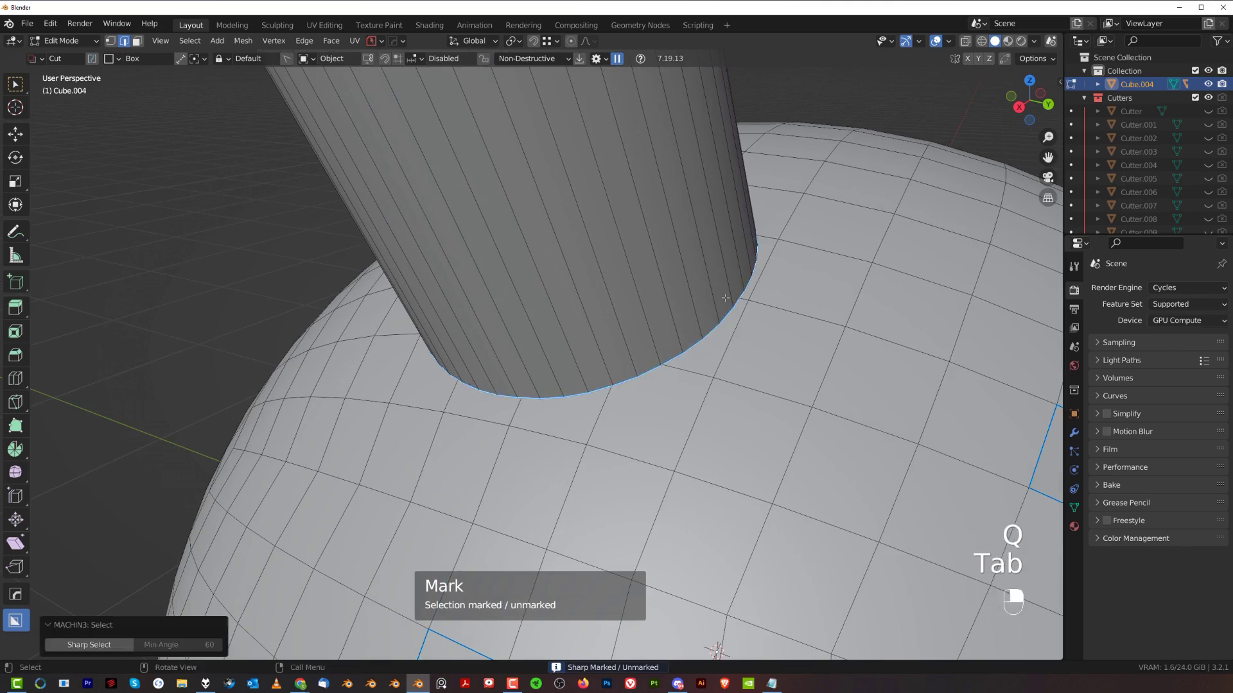
key("y")
left_click(722, 222)
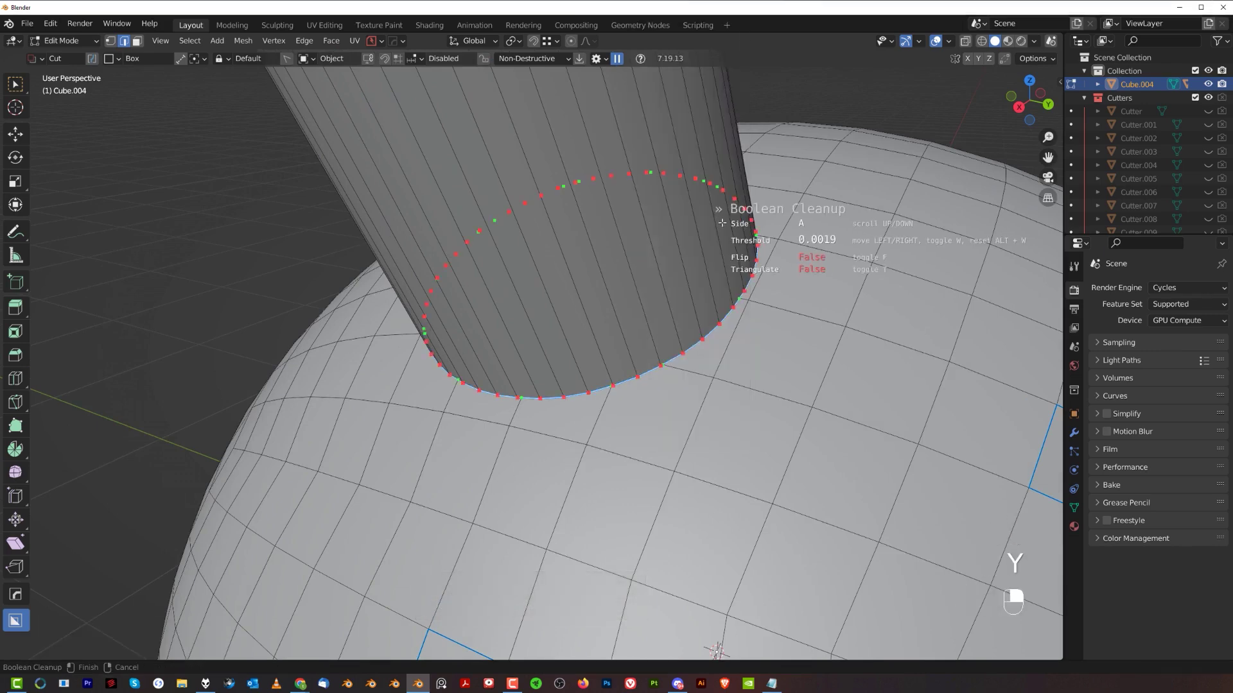
scroll(747, 222, "down", 1)
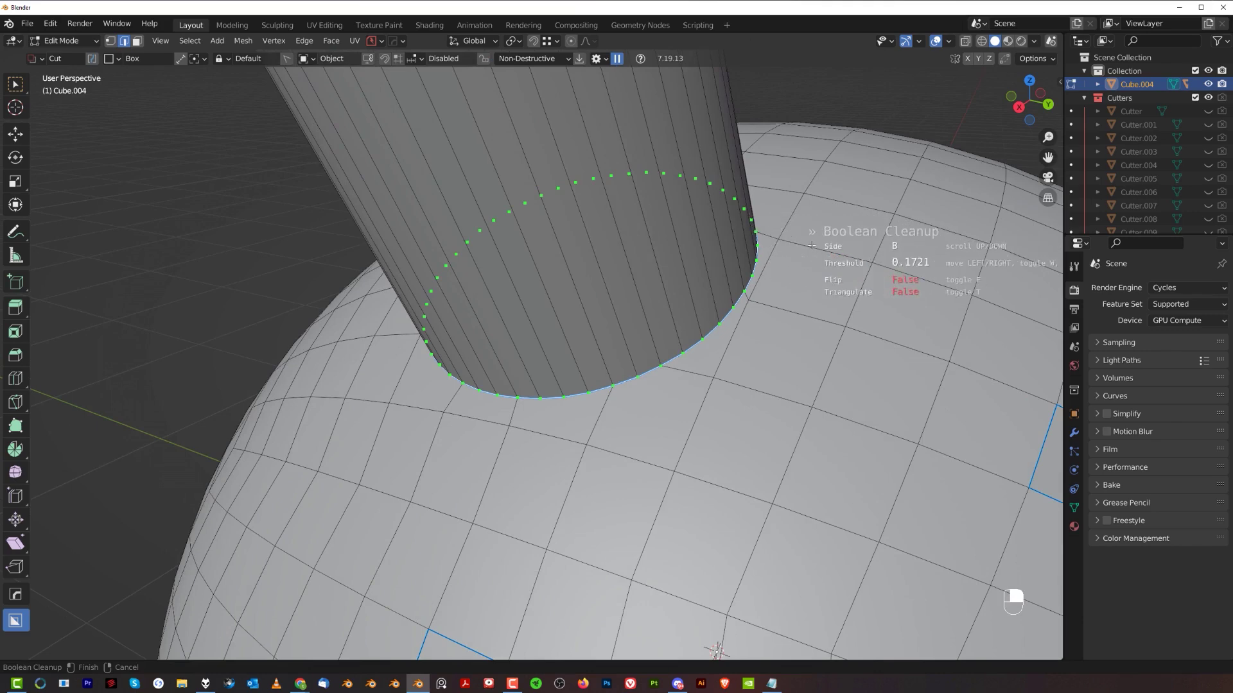